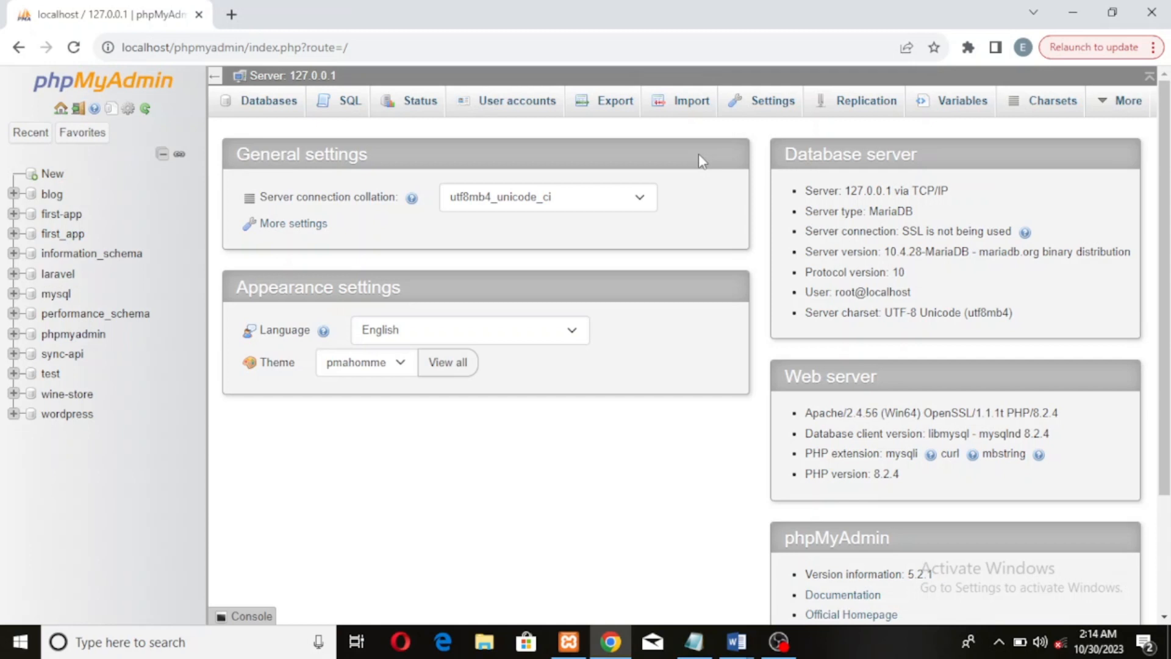
Open a new browser tab, go to the localhost dashboard and launch phpMyAdmin from it
{"action": "left_click", "coordinate": [232, 16]}
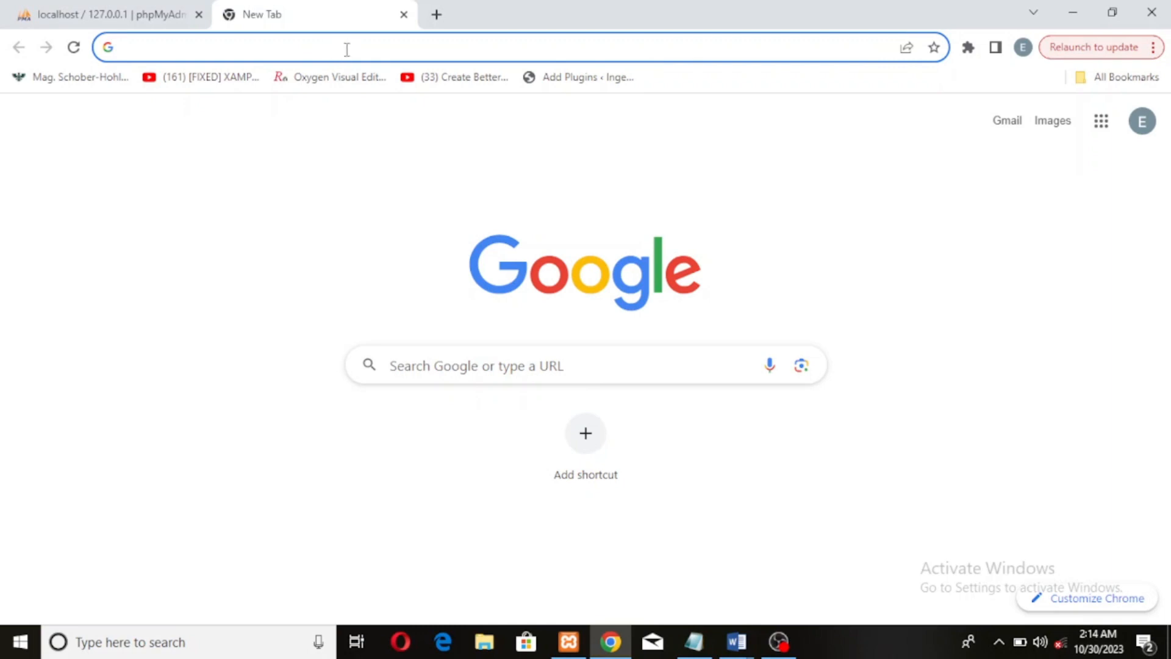
{"action": "left_click", "coordinate": [348, 49]}
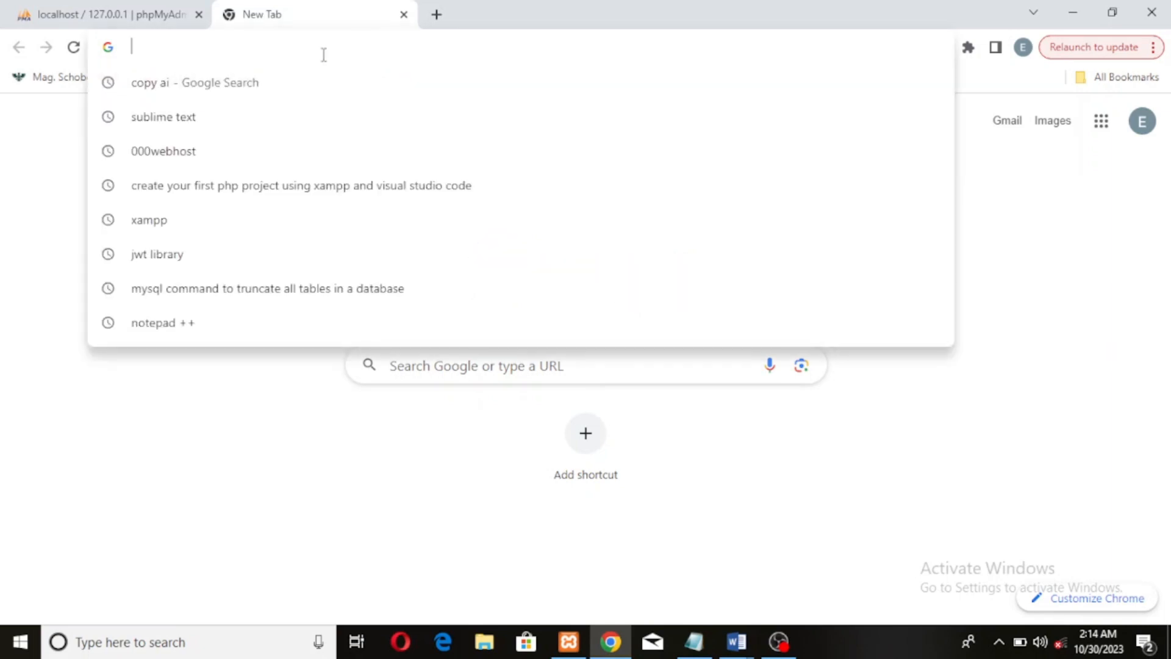
{"action": "type", "text": "l"}
{"action": "key", "text": "Return"}
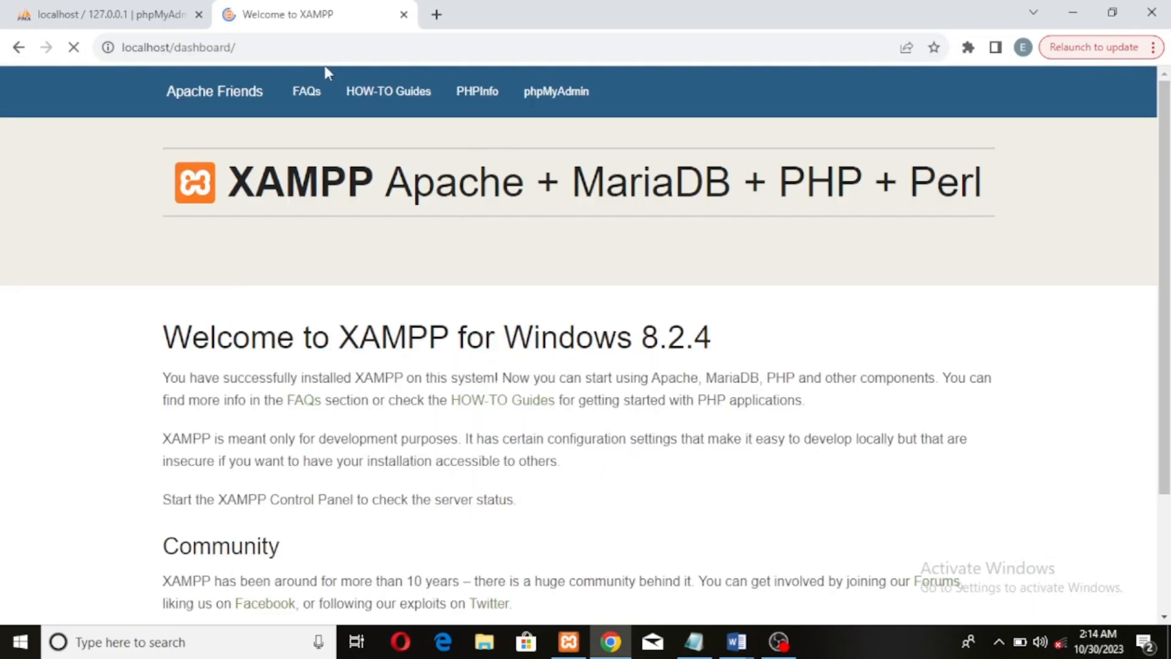
{"action": "left_click", "coordinate": [559, 98]}
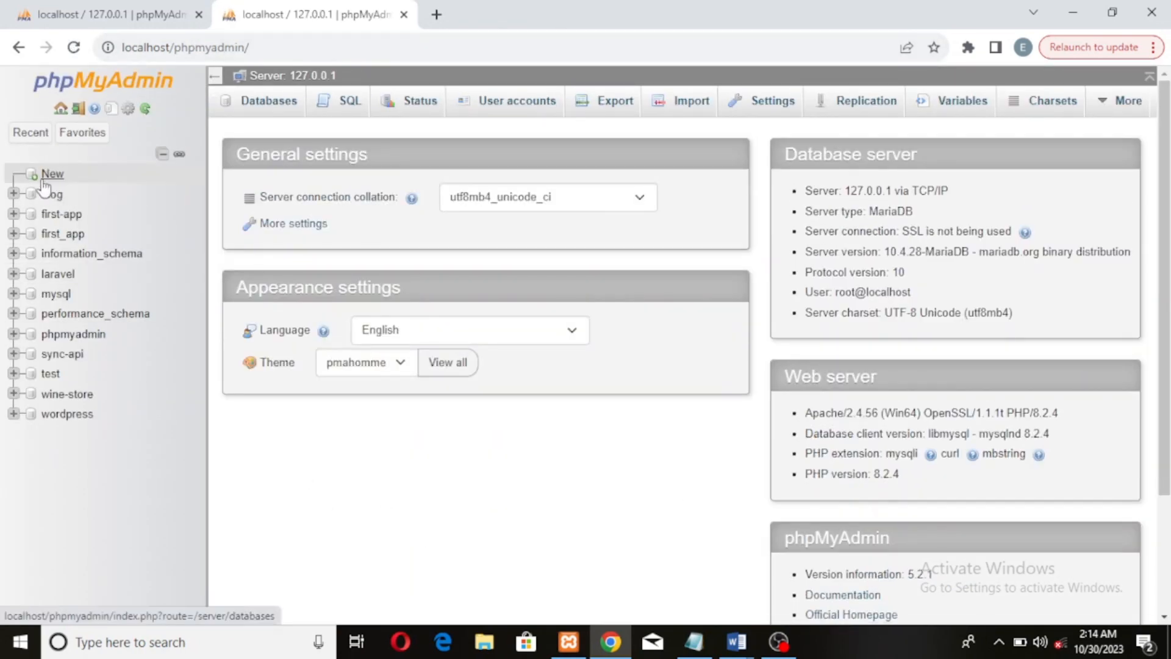
Create a new database named testDB
{"action": "left_click", "coordinate": [53, 180]}
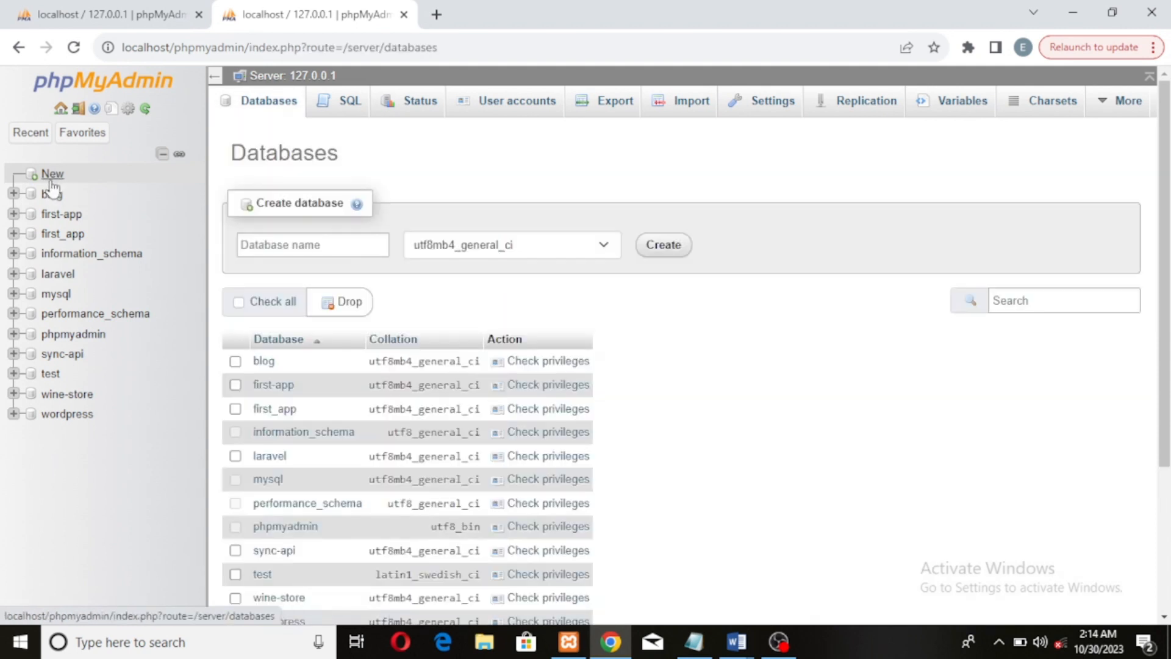
{"action": "left_click", "coordinate": [312, 246]}
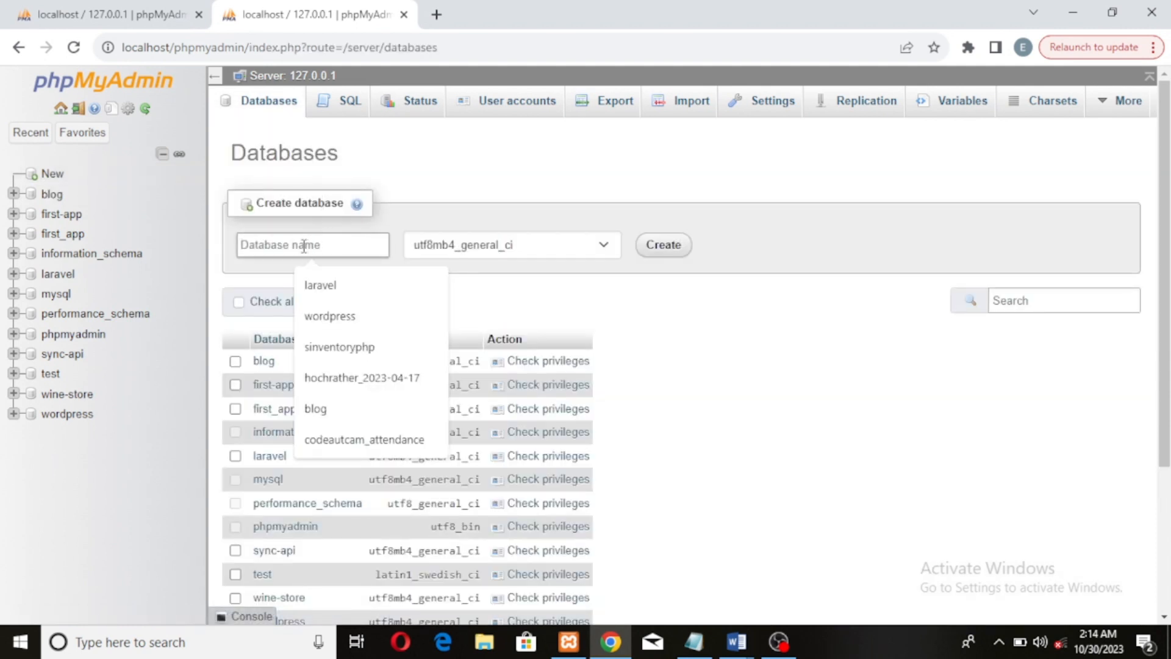
{"action": "type", "text": "test"}
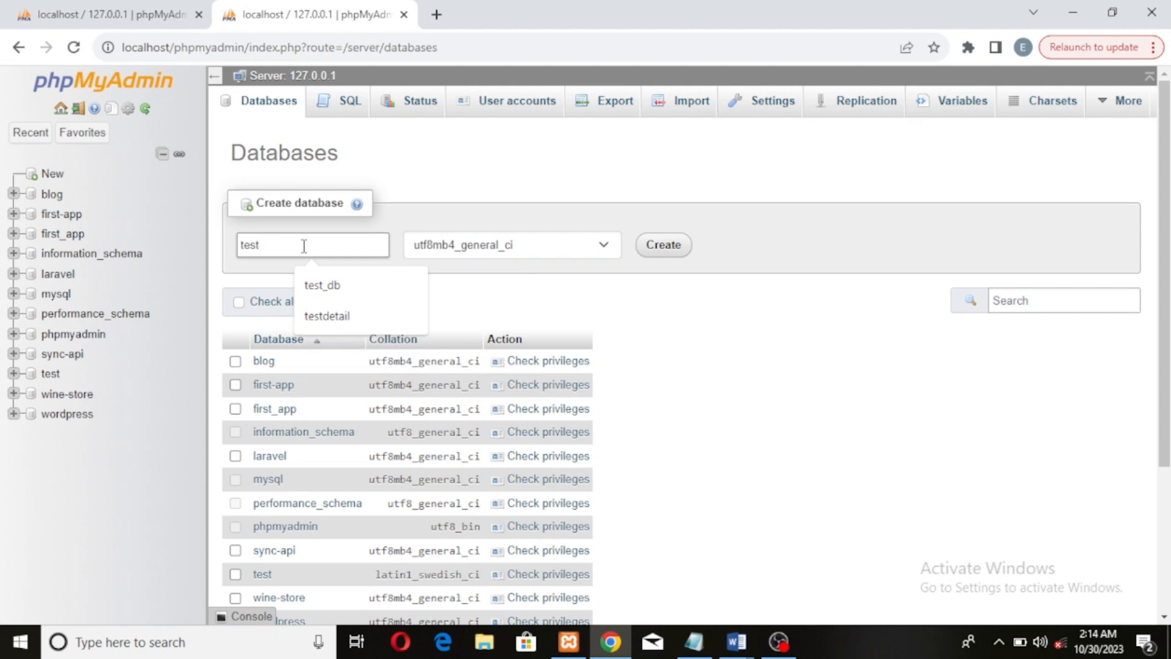
{"action": "type", "text": "DB"}
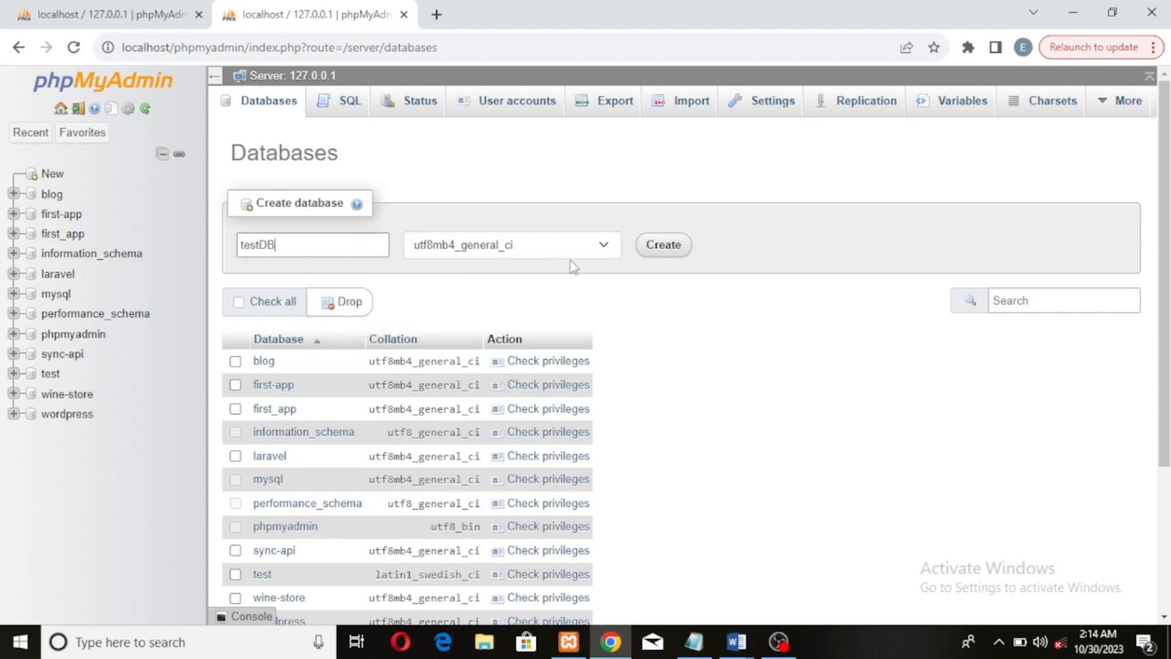
{"action": "left_click", "coordinate": [680, 255]}
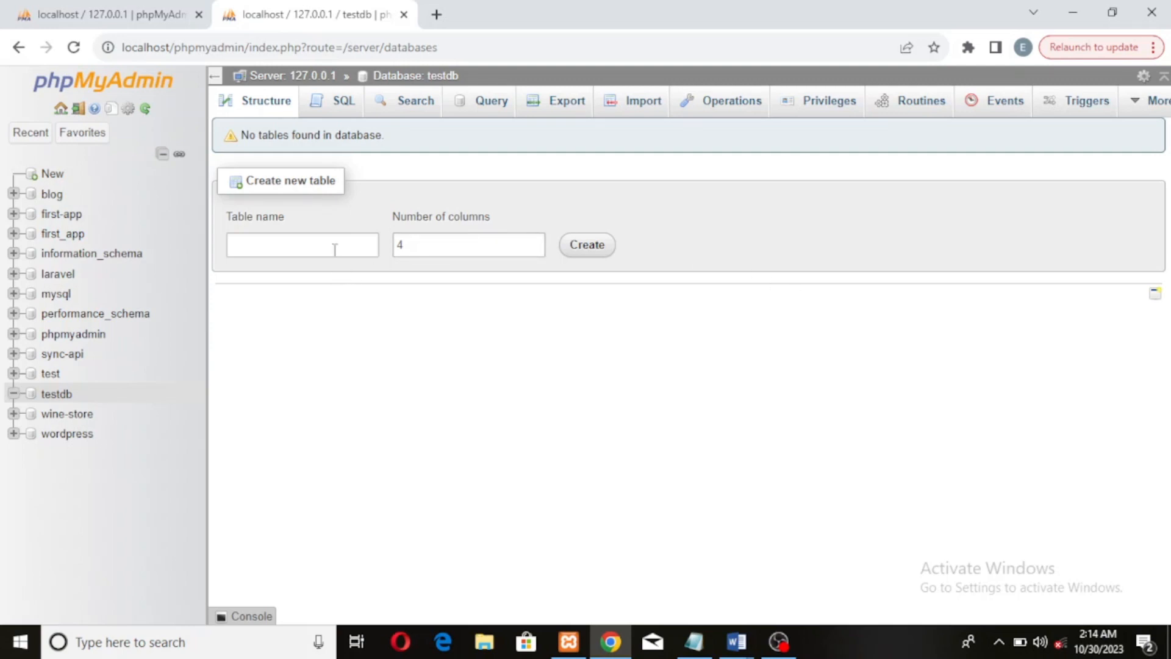
Create a table named testtable in testDB with 3 columns
{"action": "left_click", "coordinate": [342, 248]}
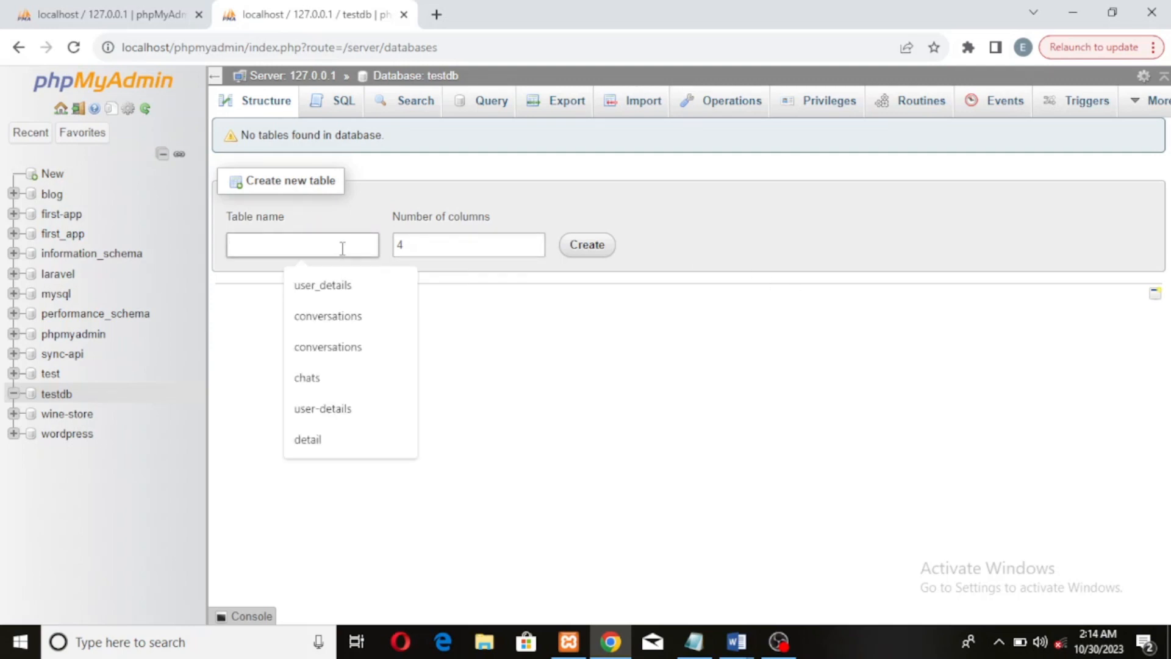
{"action": "type", "text": "testta"}
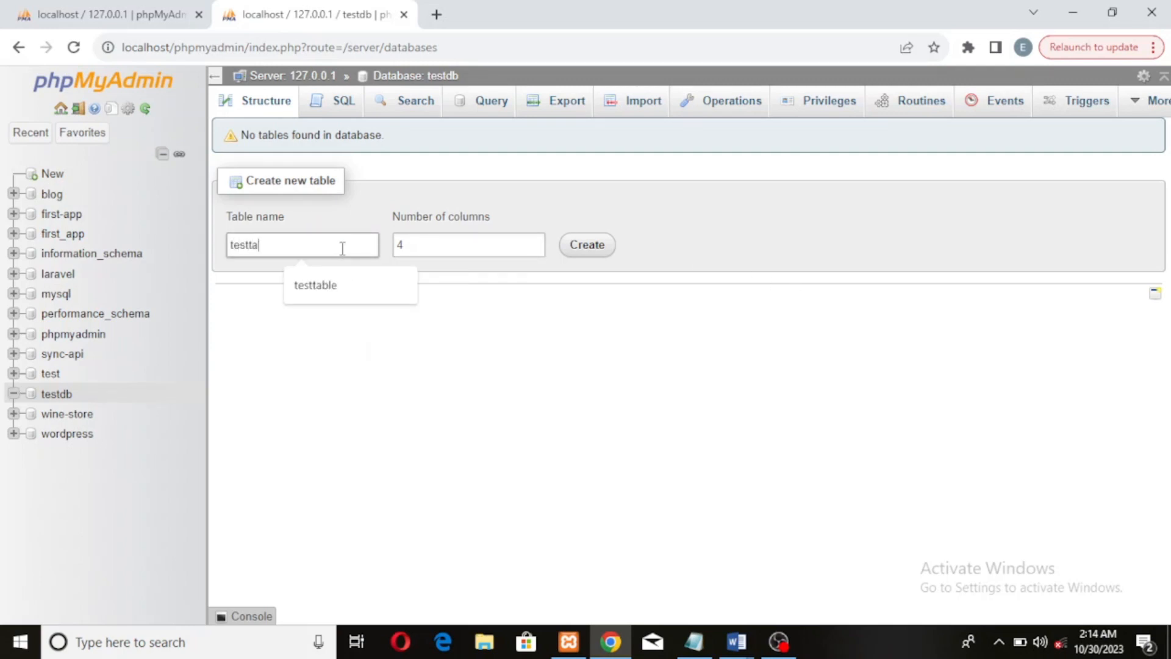
{"action": "type", "text": "ble"}
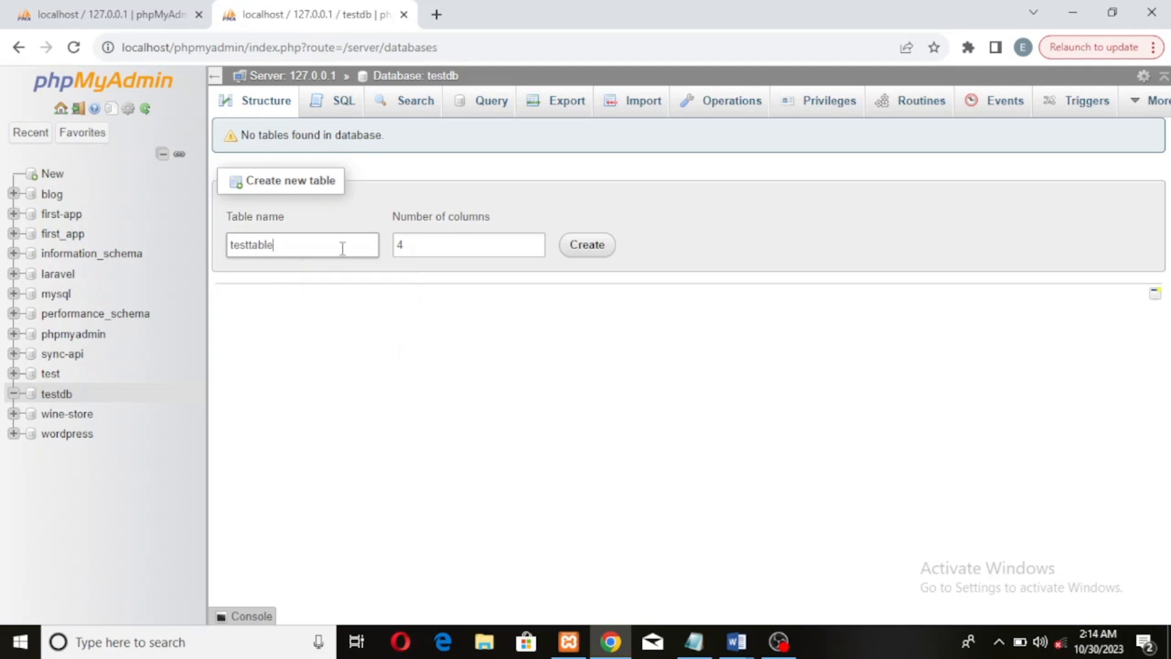
{"action": "left_click", "coordinate": [534, 250]}
{"action": "left_click", "coordinate": [586, 250]}
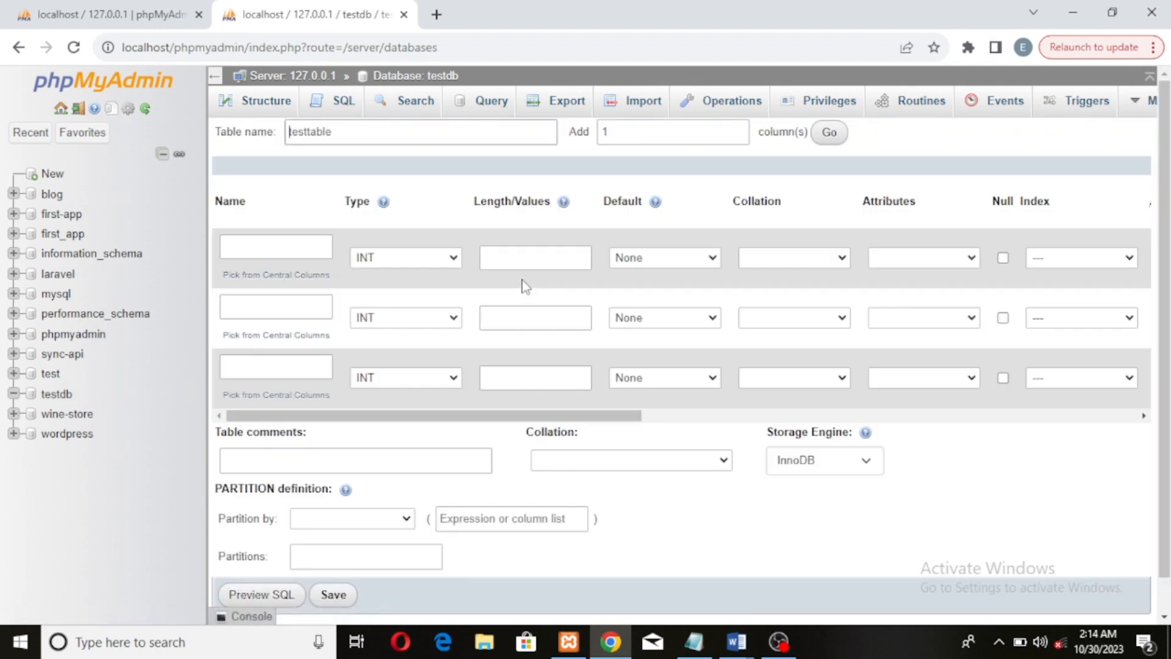
Name the first column id with type INT and length 11
{"action": "left_click", "coordinate": [272, 247]}
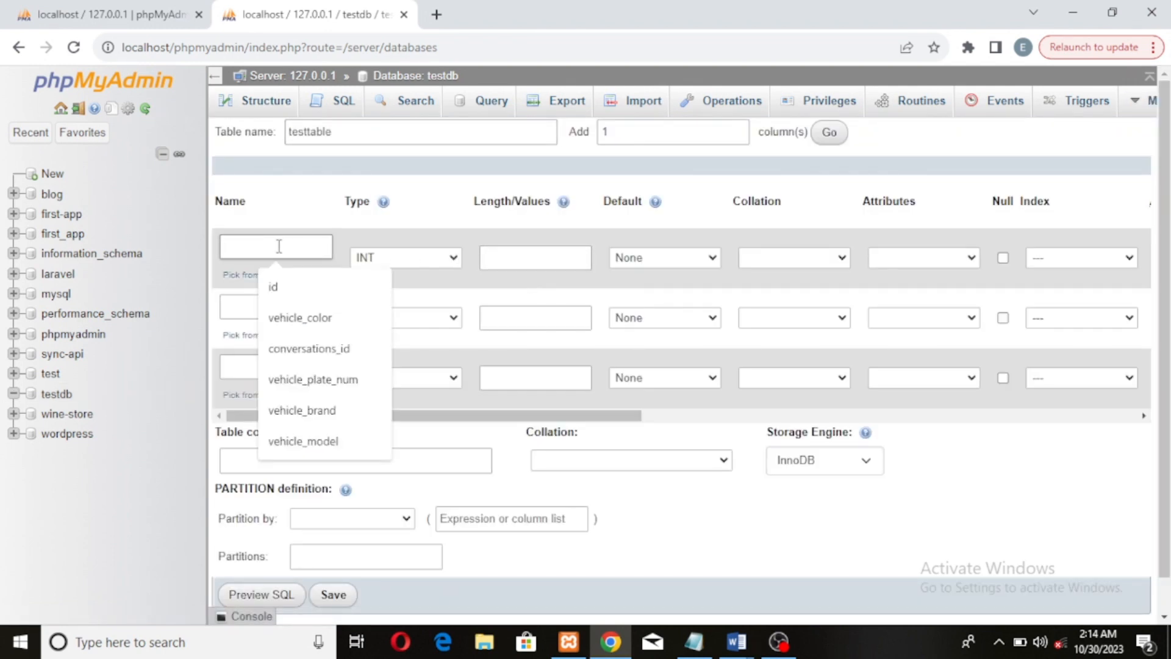
{"action": "type", "text": "id"}
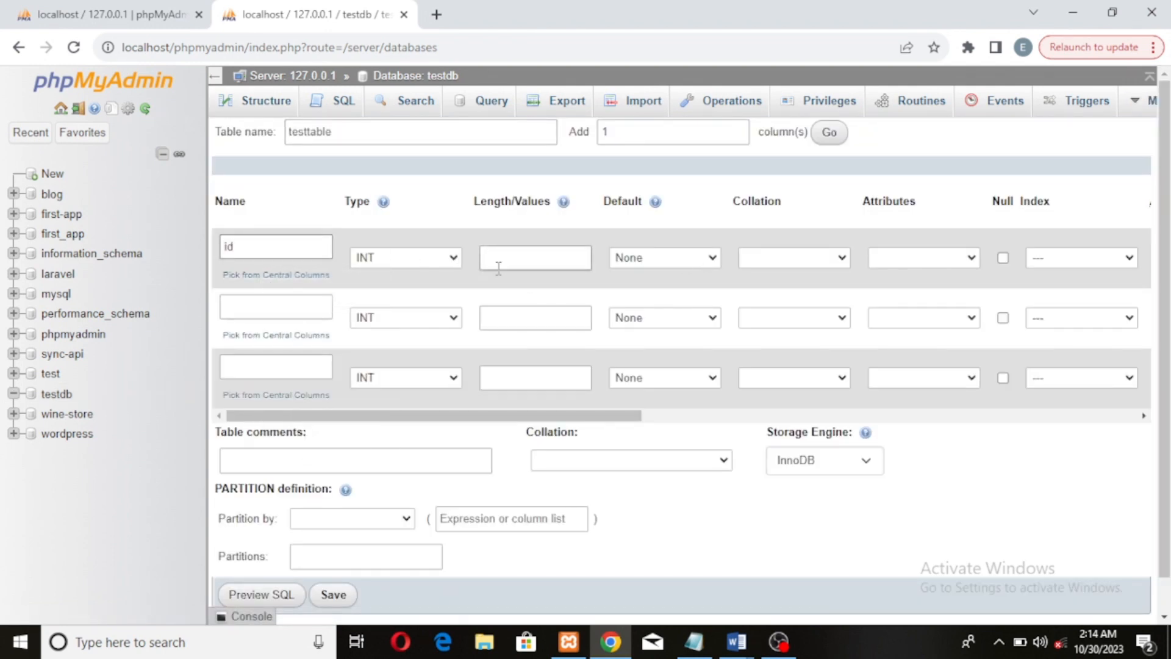
{"action": "left_click", "coordinate": [523, 257]}
{"action": "left_click", "coordinate": [535, 261]}
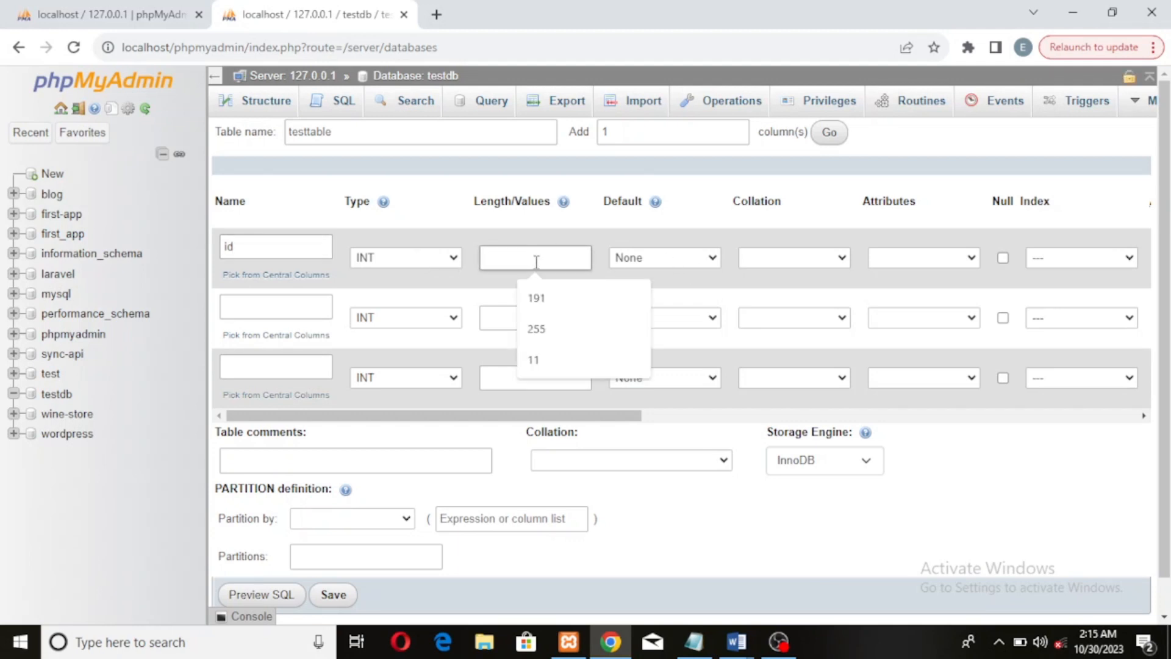
{"action": "type", "text": "11"}
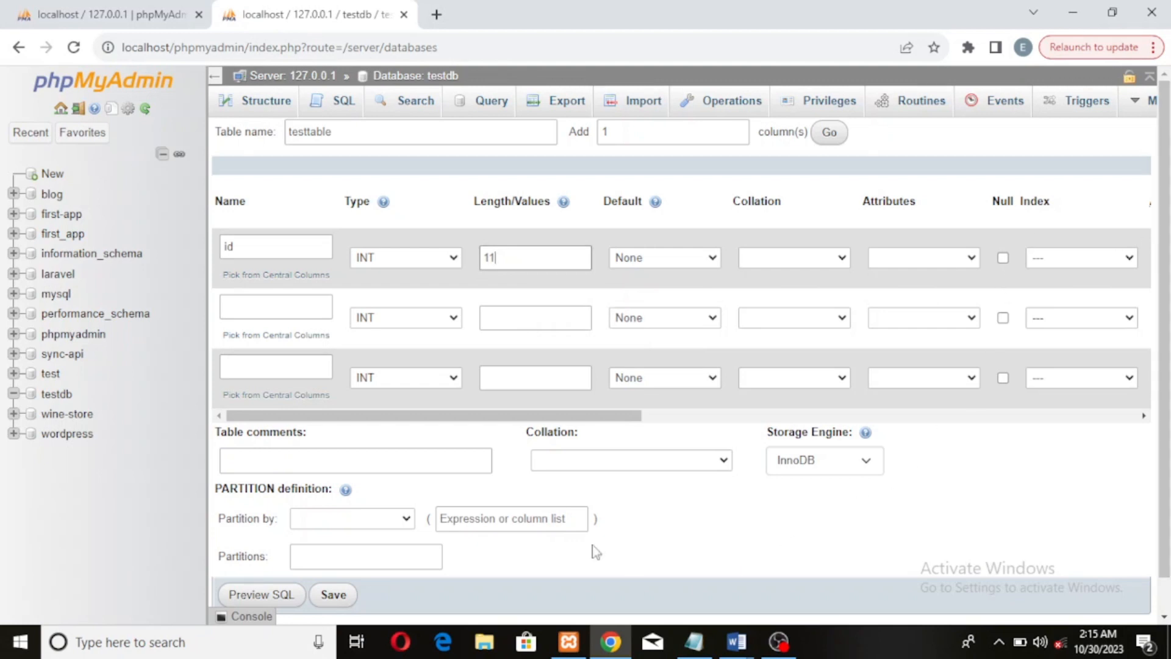
Turn on auto increment for the id column so it becomes the primary key
{"action": "left_click_drag", "start_coordinate": [555, 416], "coordinate": [691, 416]}
{"action": "left_click", "coordinate": [852, 259]}
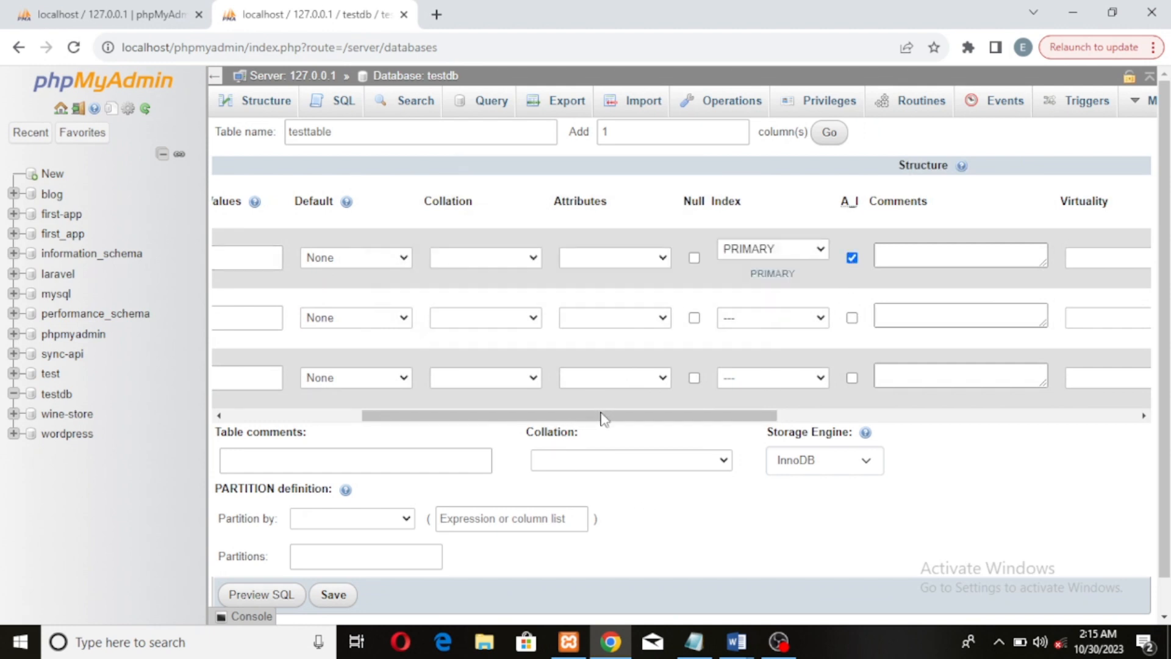
{"action": "left_click_drag", "start_coordinate": [602, 417], "coordinate": [360, 458]}
Define the second column as name with type VARCHAR and length 255
{"action": "left_click", "coordinate": [298, 306]}
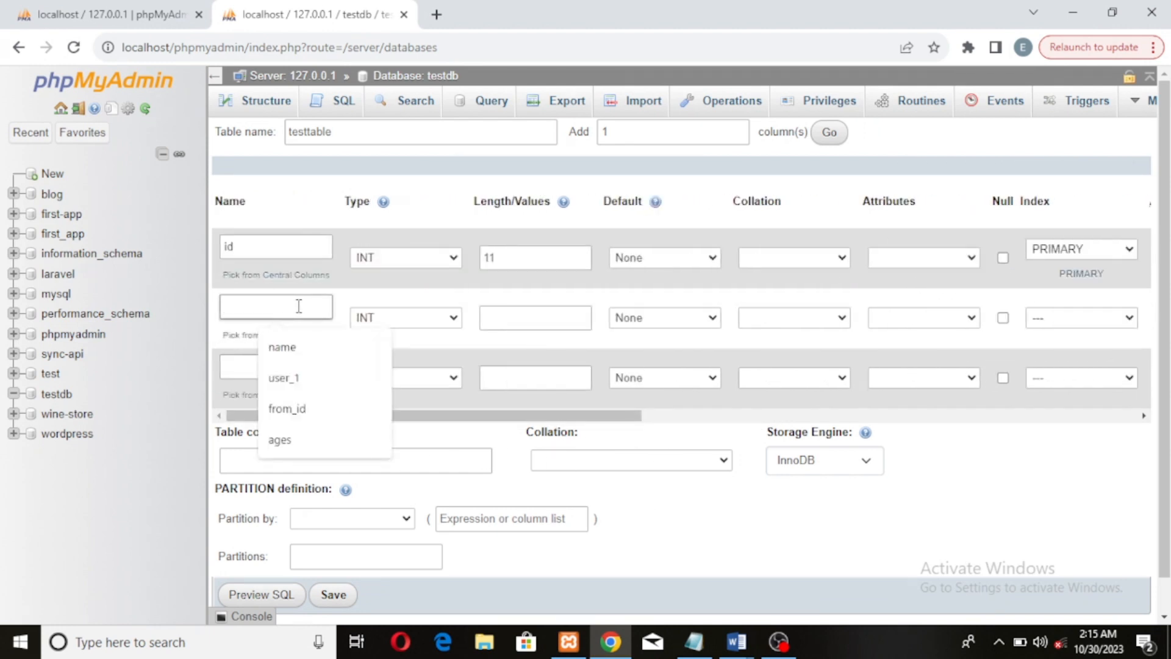
{"action": "type", "text": "name"}
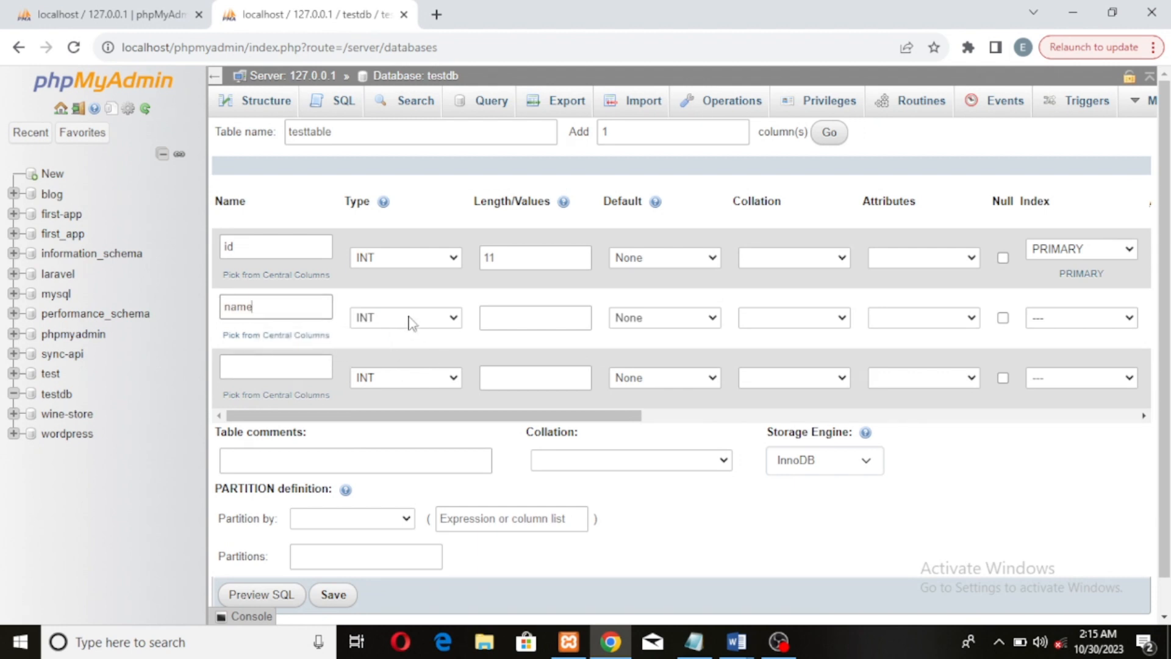
{"action": "left_click", "coordinate": [421, 318]}
{"action": "left_click", "coordinate": [449, 347]}
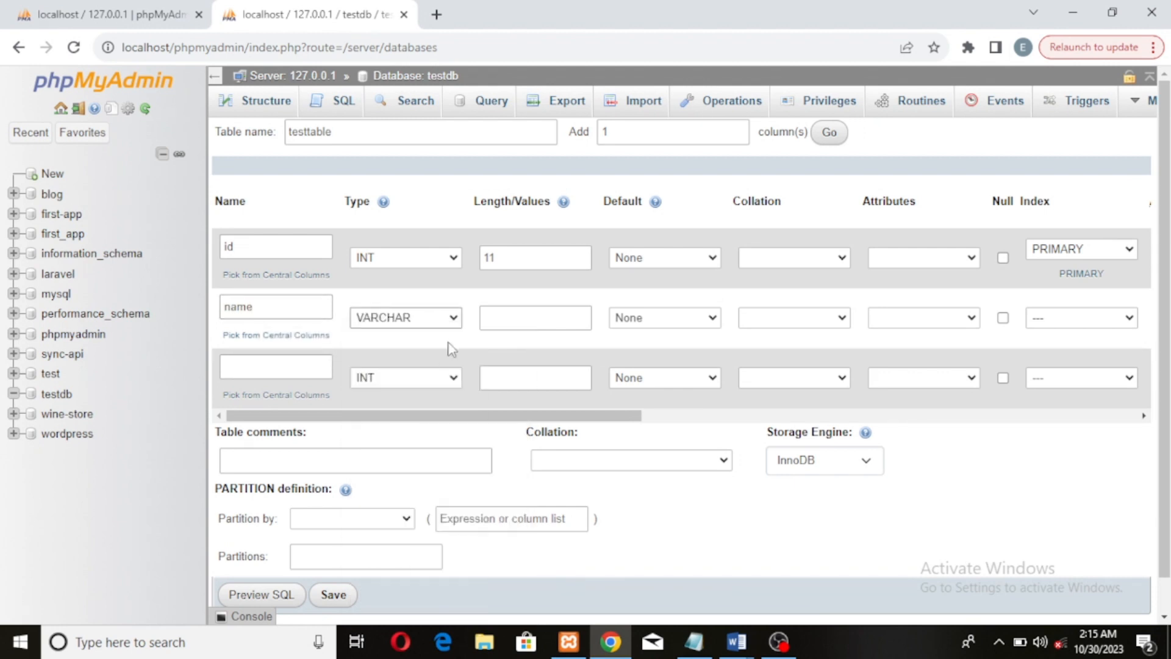
{"action": "left_click", "coordinate": [507, 317]}
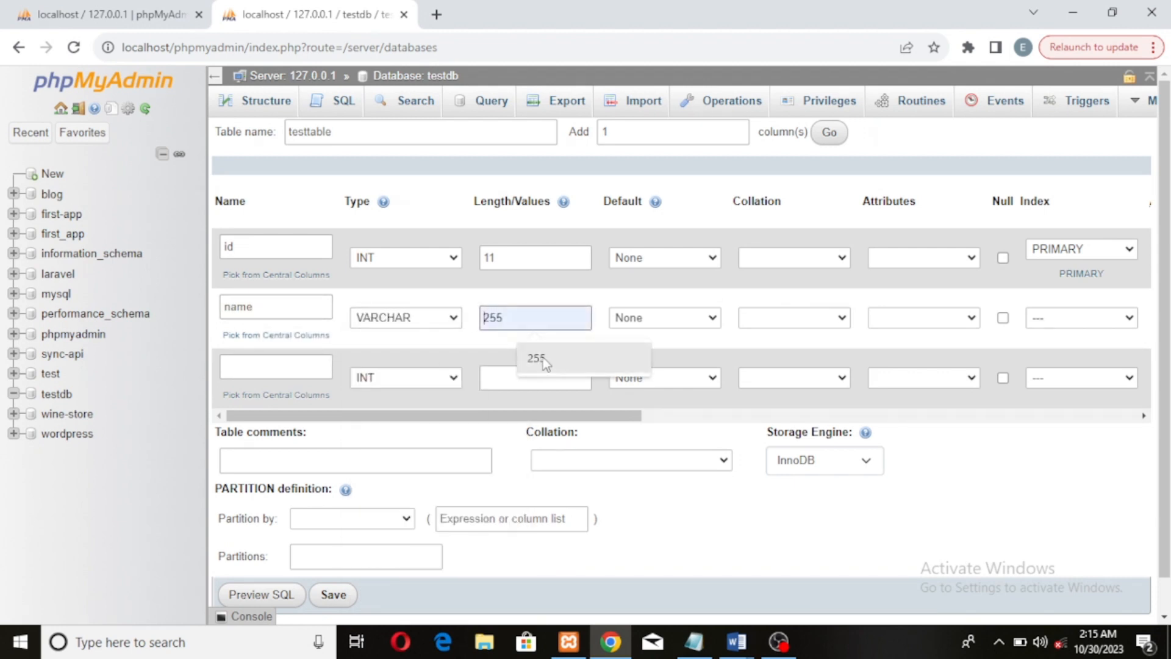
{"action": "left_click", "coordinate": [541, 359]}
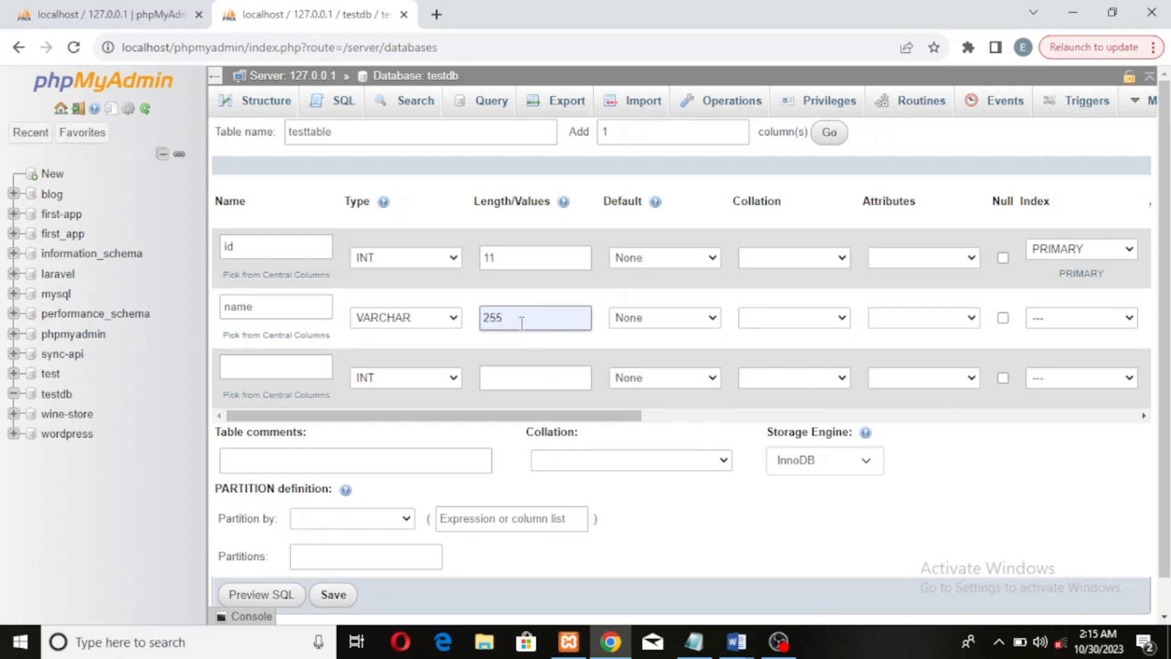
Define the third column as age with type VARCHAR and length 255
{"action": "left_click", "coordinate": [322, 365]}
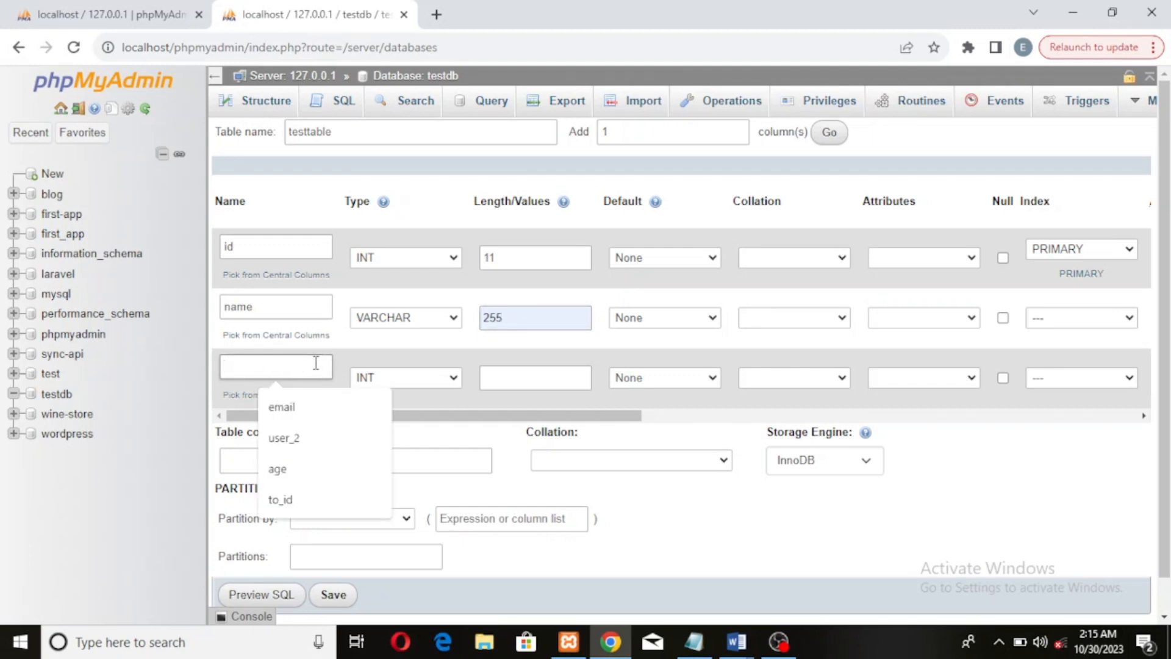
{"action": "type", "text": "age"}
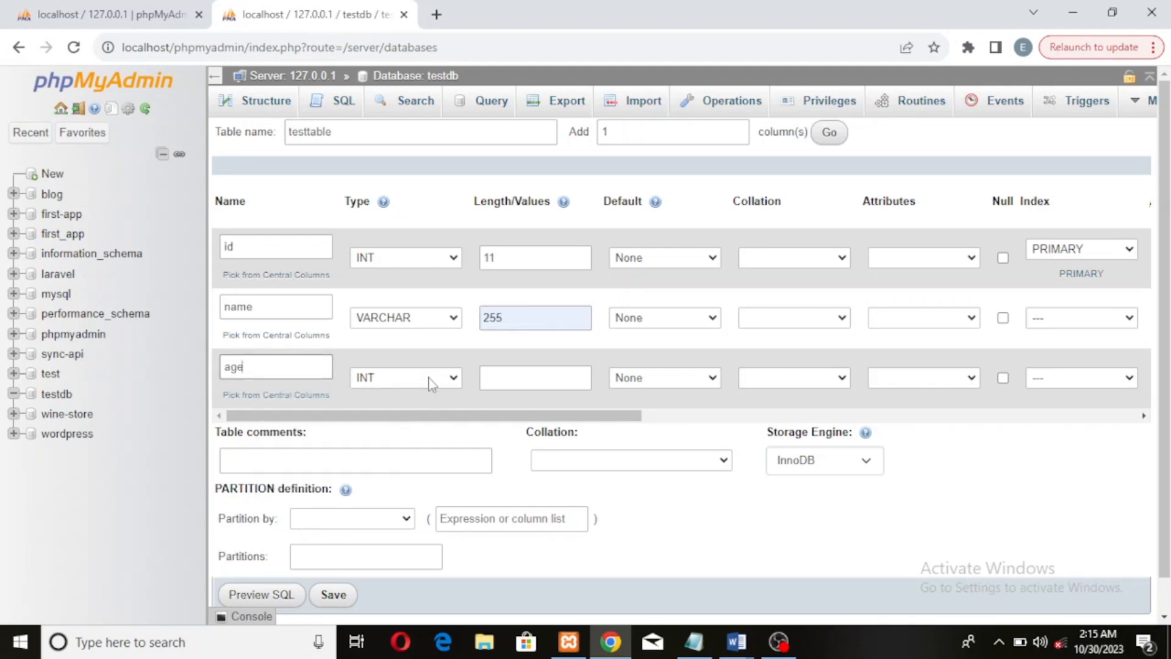
{"action": "left_click", "coordinate": [431, 383]}
{"action": "left_click", "coordinate": [430, 90]}
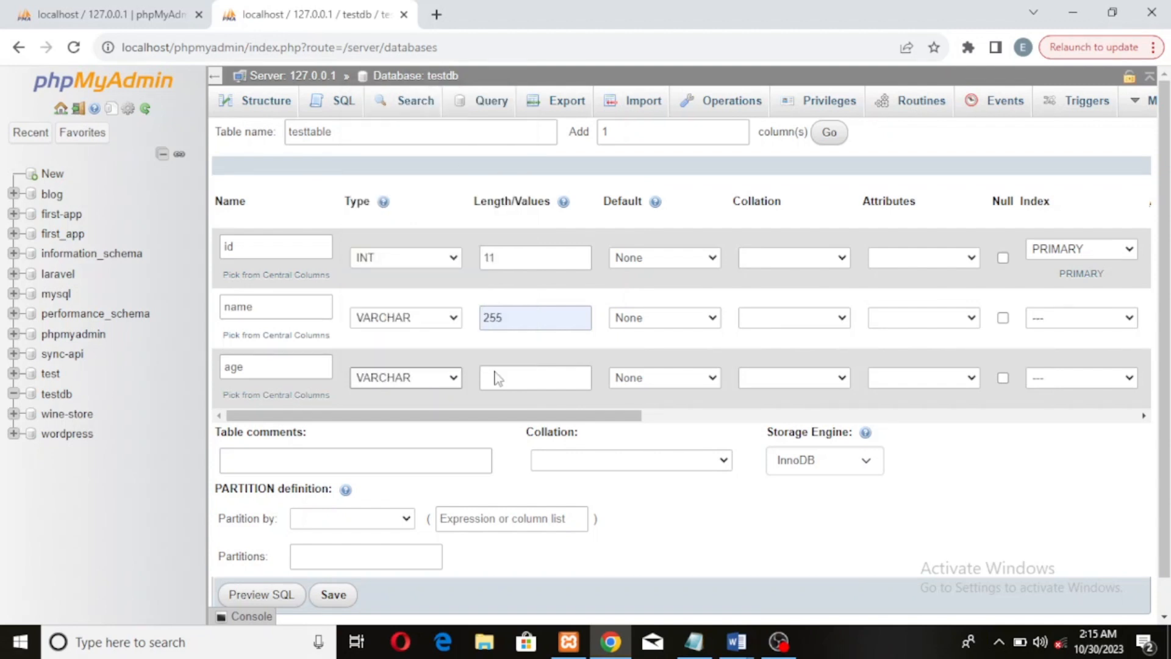
{"action": "left_click", "coordinate": [495, 379]}
{"action": "left_click", "coordinate": [541, 417]}
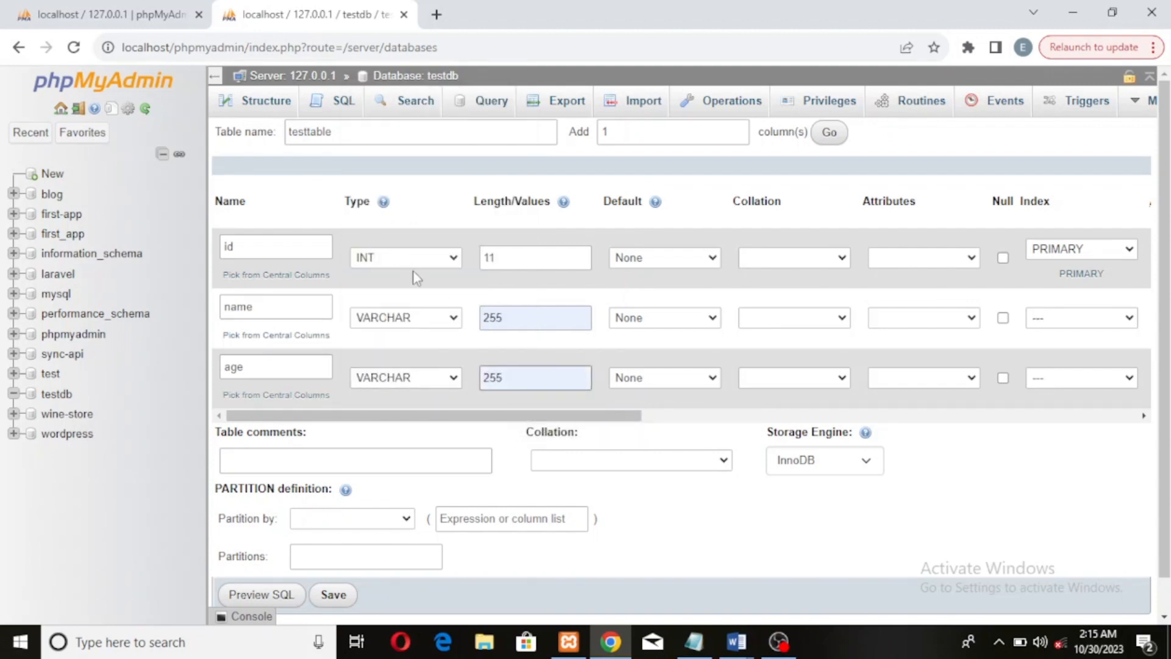
Save the testtable structure
{"action": "left_click", "coordinate": [501, 255]}
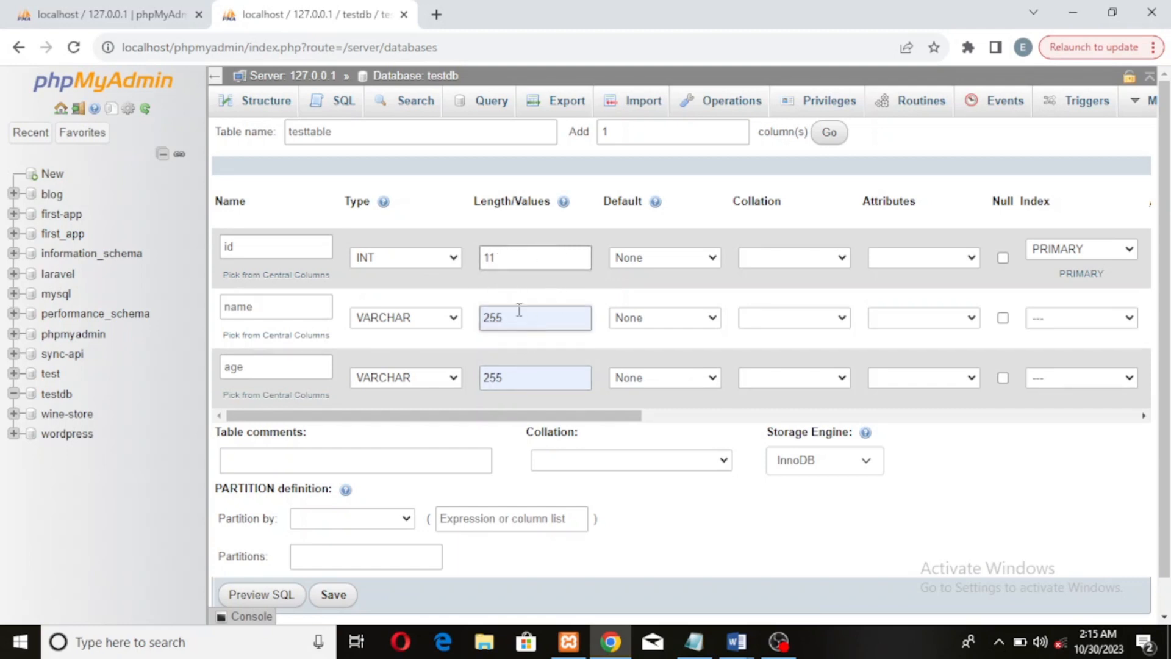
{"action": "scroll", "coordinate": [494, 498], "scroll_direction": "down", "scroll_amount": 1}
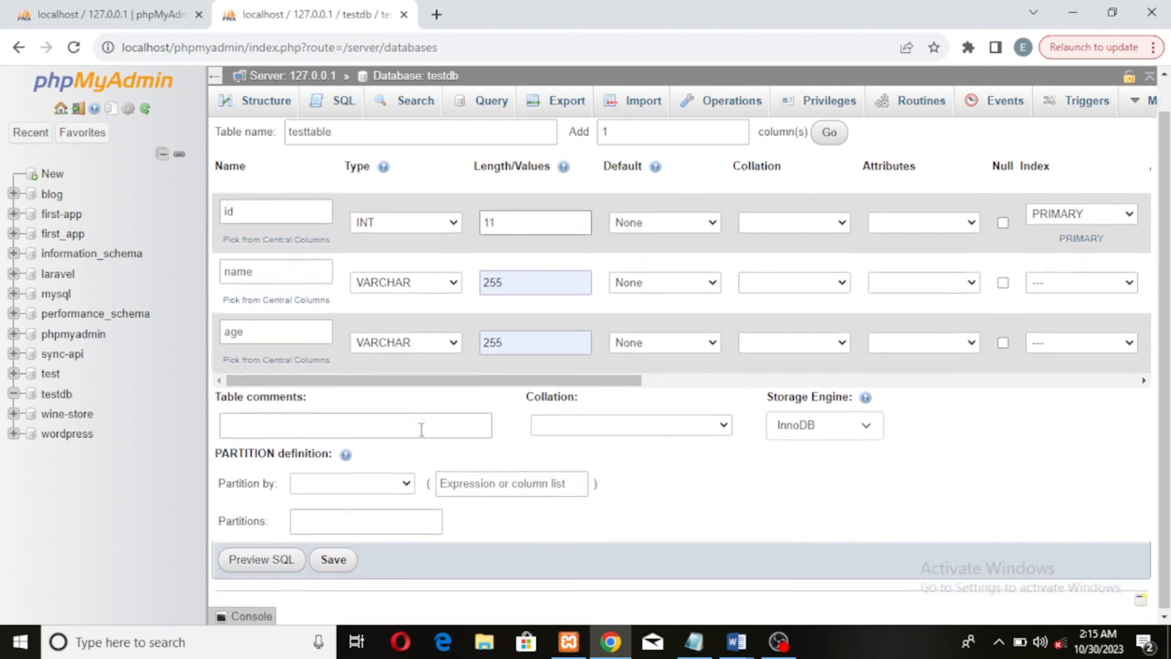
{"action": "left_click", "coordinate": [334, 558]}
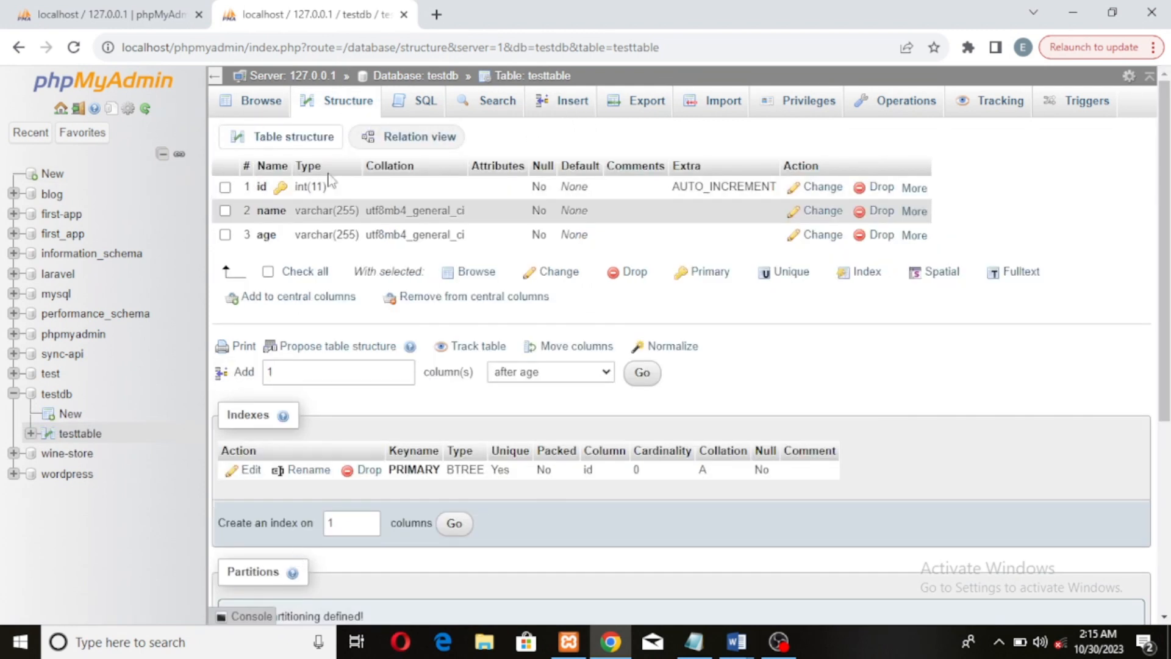
Browse the empty testtable and open its Insert form for new rows
{"action": "left_click", "coordinate": [259, 119]}
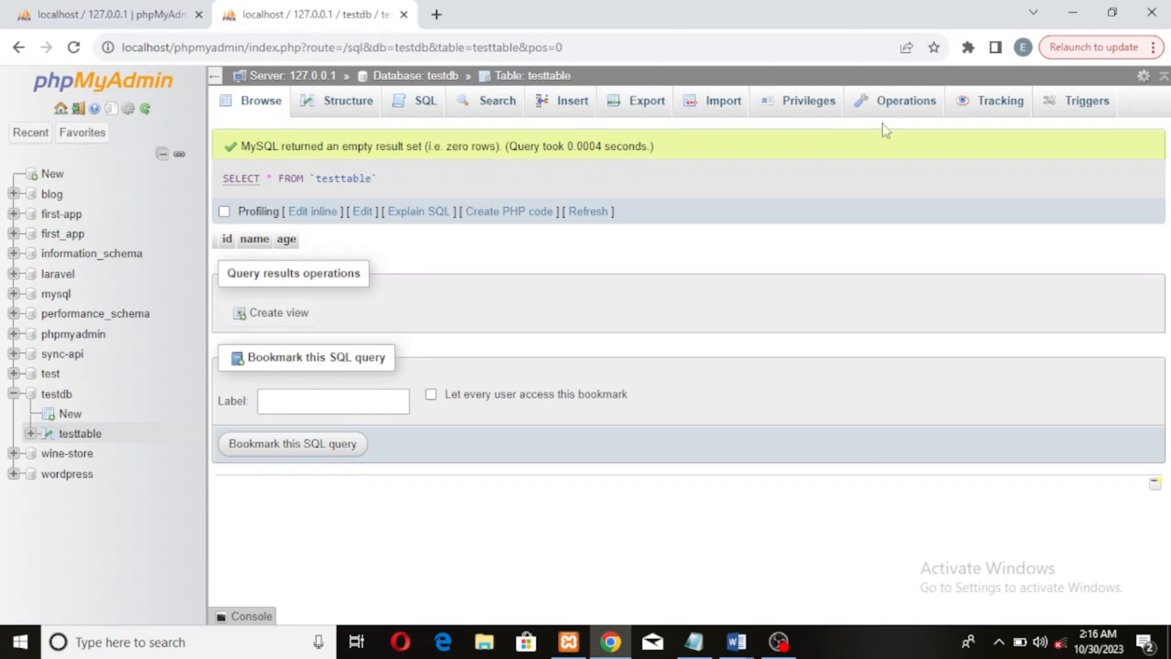
{"action": "left_click", "coordinate": [565, 113]}
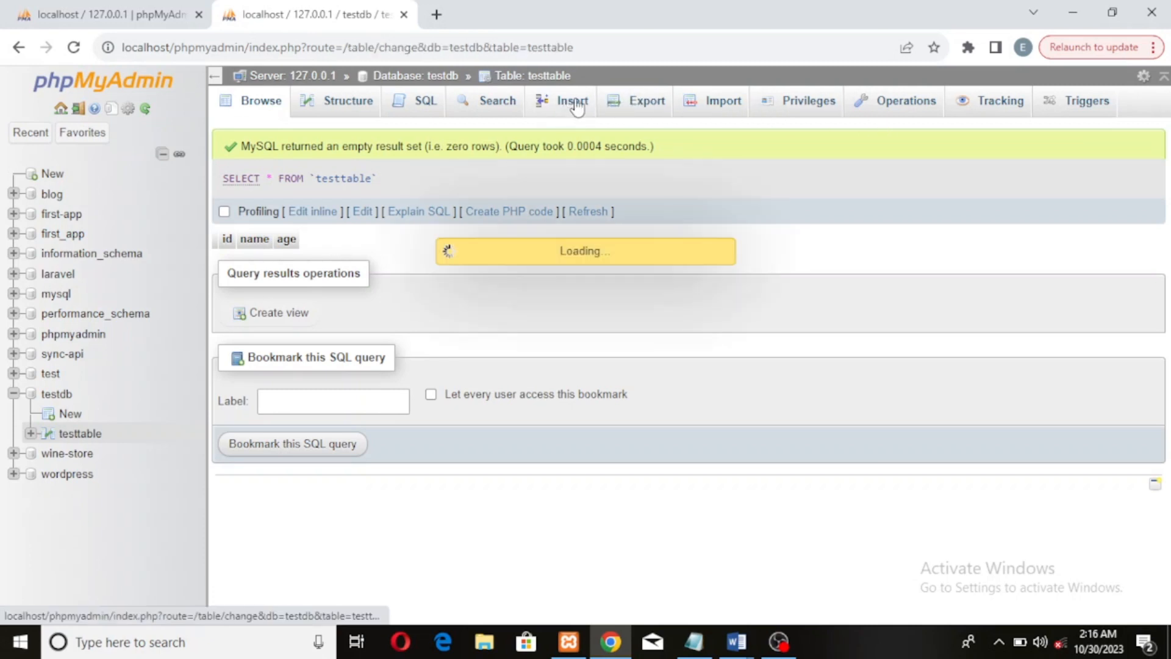
{"action": "scroll", "coordinate": [455, 393], "scroll_direction": "down", "scroll_amount": 10}
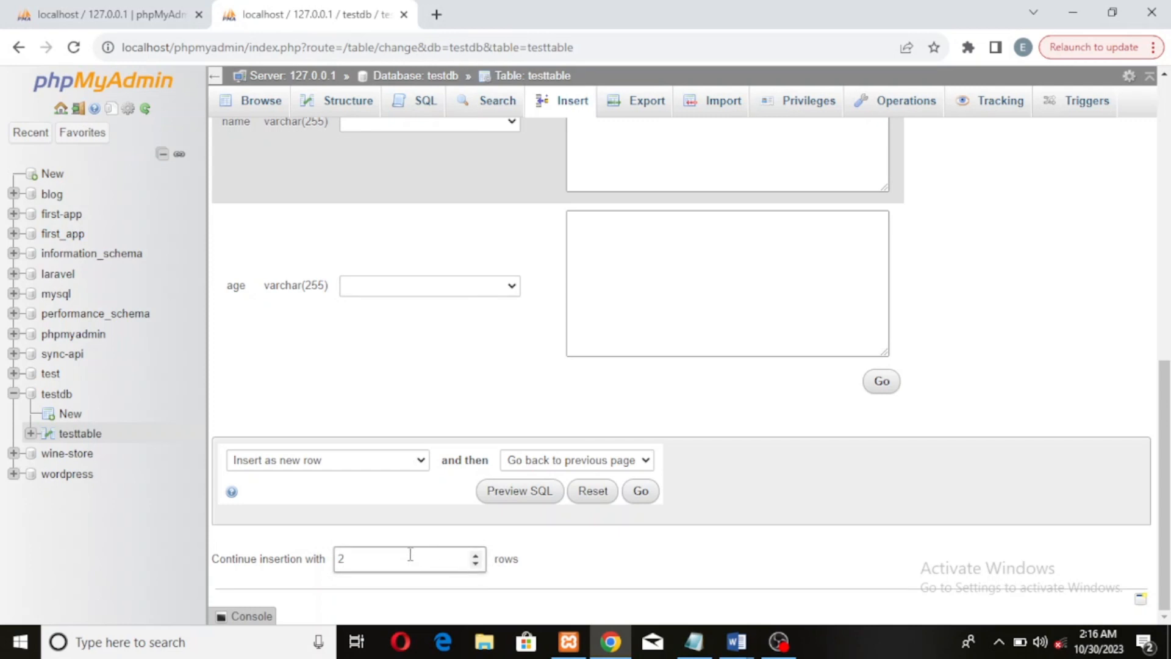
Set the number of rows for continued insertion to 1
{"action": "type", "text": "10"}
{"action": "left_click", "coordinate": [476, 559]}
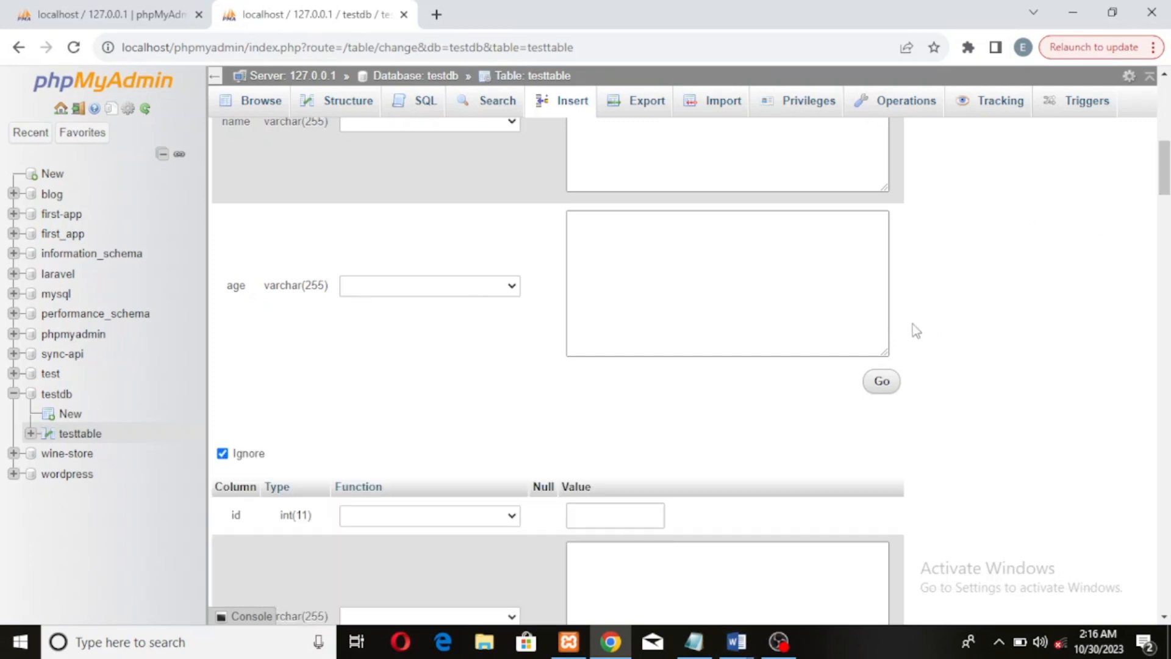
{"action": "scroll", "coordinate": [866, 308], "scroll_direction": "up", "scroll_amount": 1}
{"action": "scroll", "coordinate": [756, 243], "scroll_direction": "down", "scroll_amount": 6}
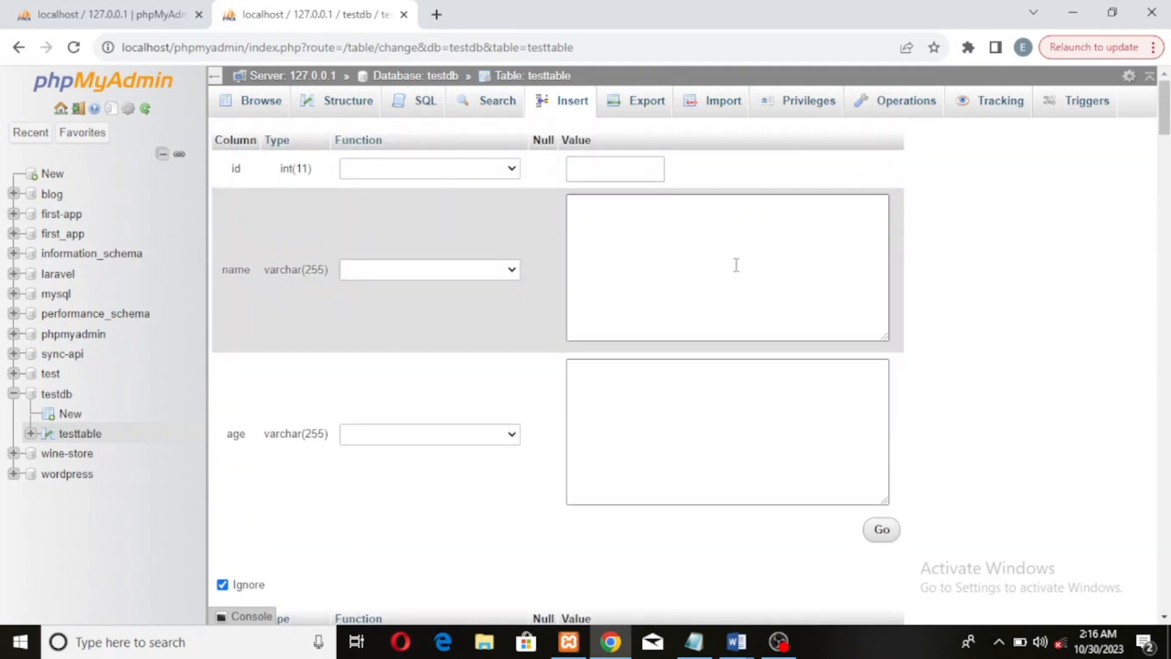
Fill in the first new row with name test1 and age 1
{"action": "left_click", "coordinate": [740, 261]}
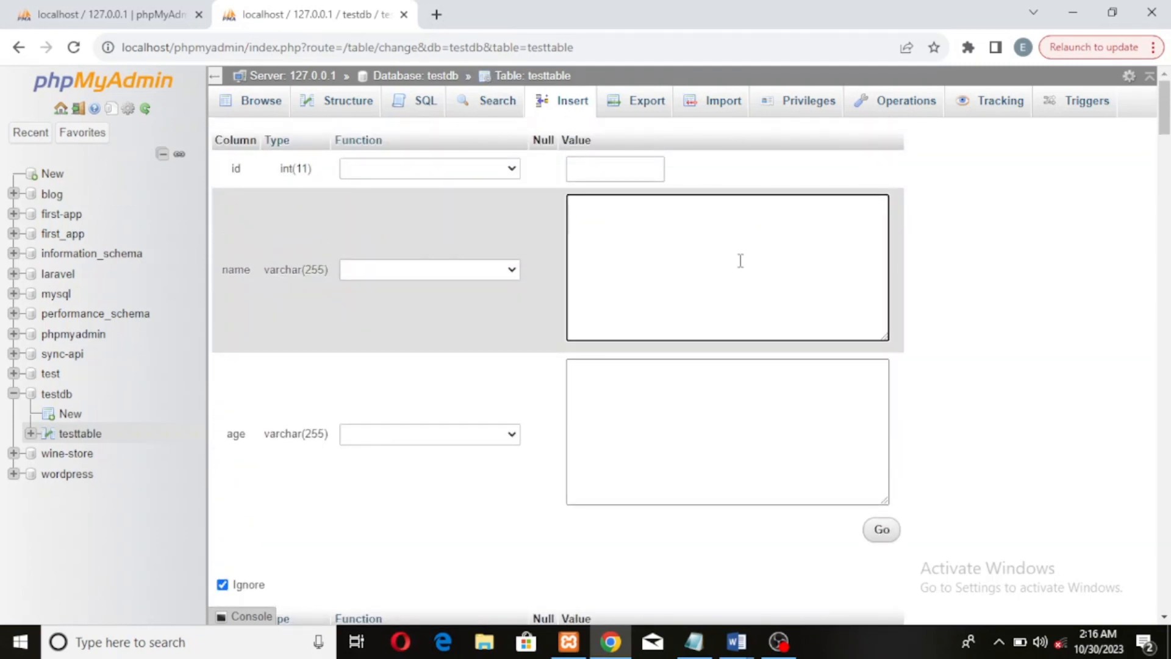
{"action": "type", "text": "test1"}
{"action": "left_click", "coordinate": [664, 408]}
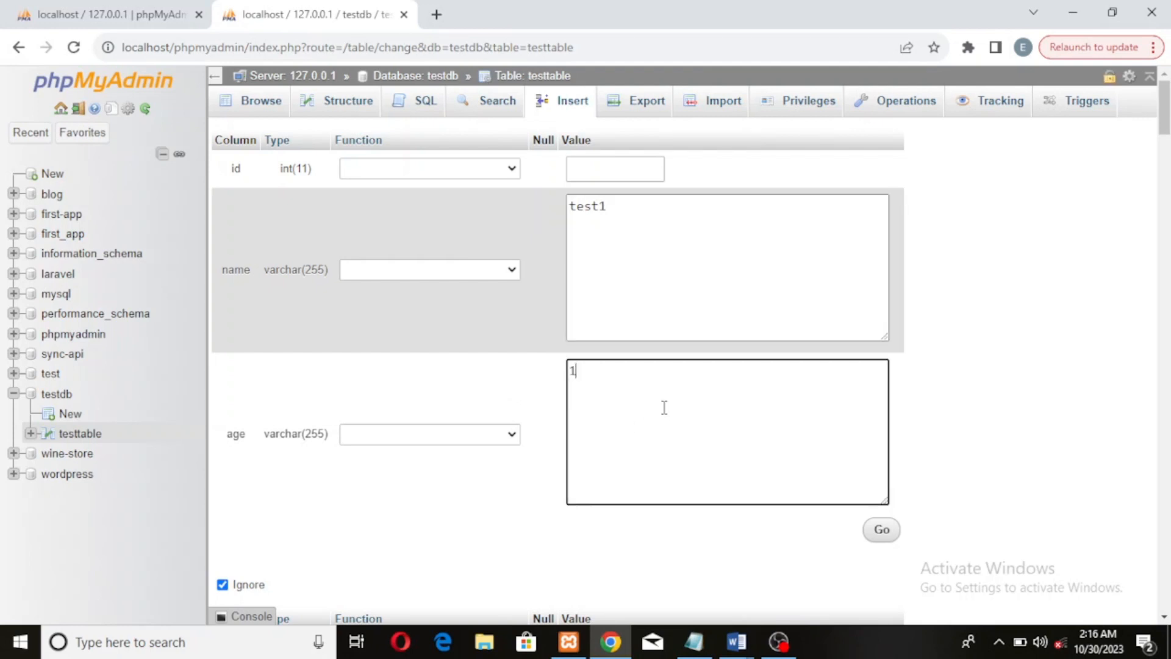
Fill in the second row with name test2 and age 11, copying the name text
{"action": "scroll", "coordinate": [775, 364], "scroll_direction": "down", "scroll_amount": 5}
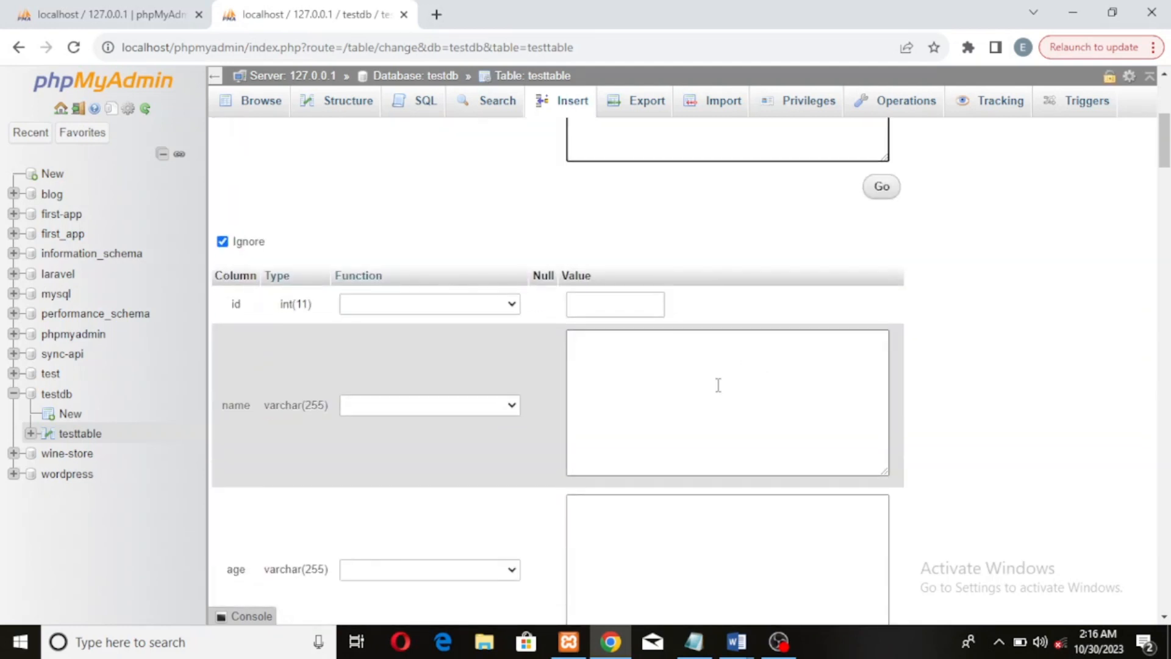
{"action": "left_click", "coordinate": [718, 385]}
{"action": "type", "text": "test2"}
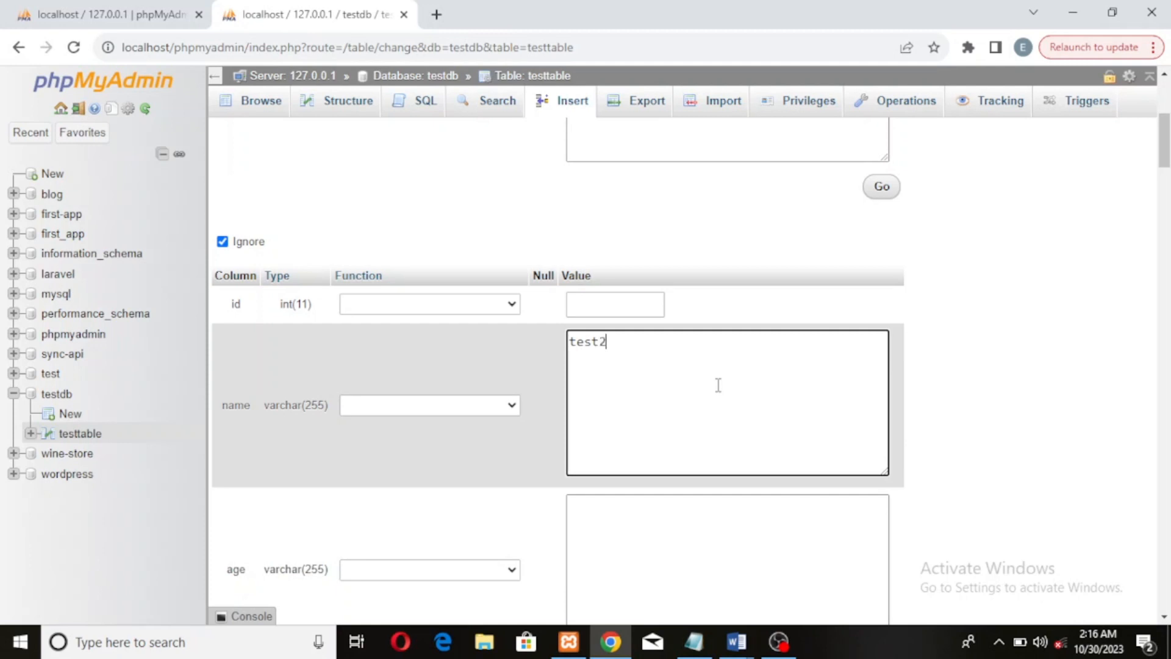
{"action": "key", "text": "ctrl+a"}
{"action": "key", "text": "ctrl+c"}
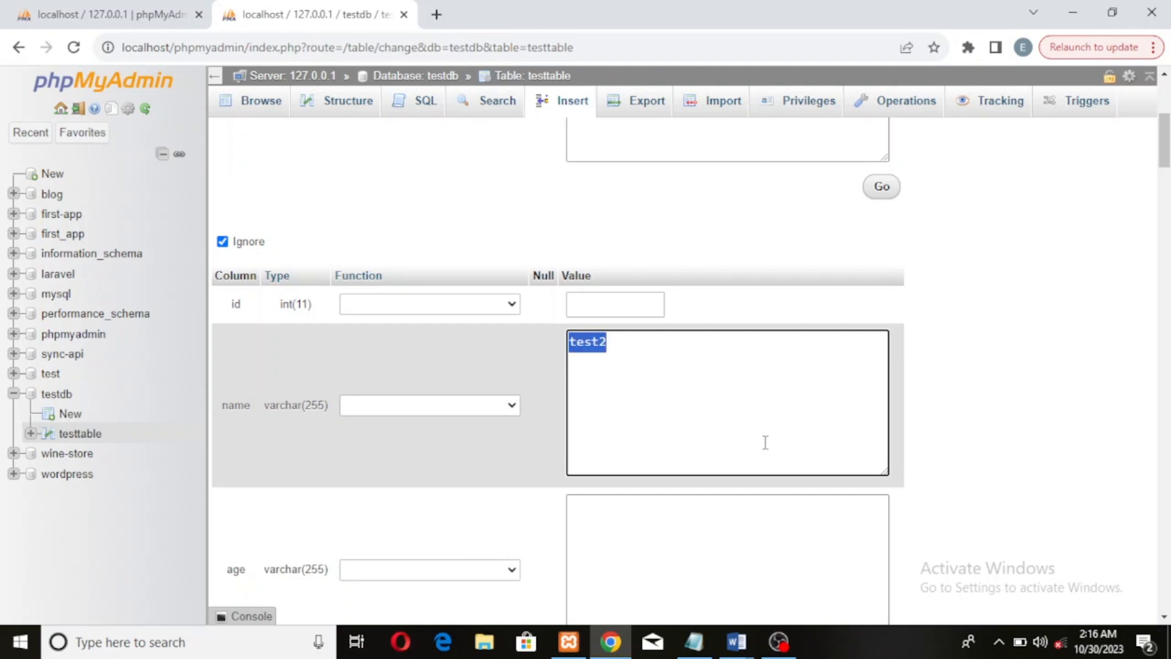
{"action": "left_click", "coordinate": [661, 537]}
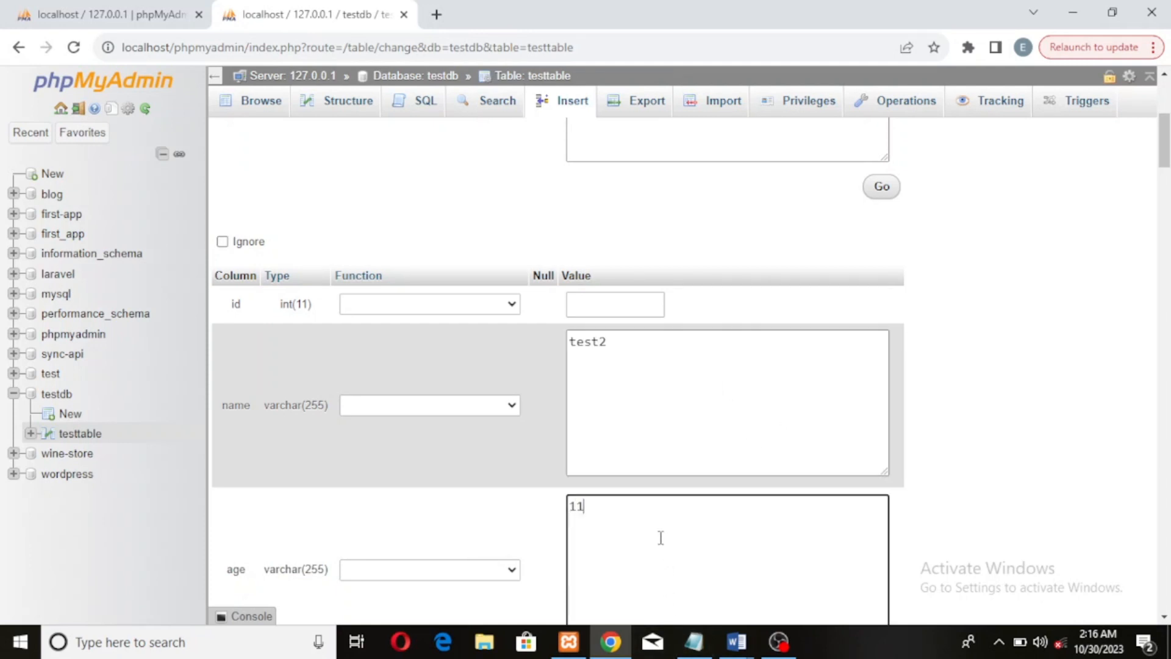
Fill in the third row with name test3 and age 12
{"action": "scroll", "coordinate": [751, 396], "scroll_direction": "down", "scroll_amount": 5}
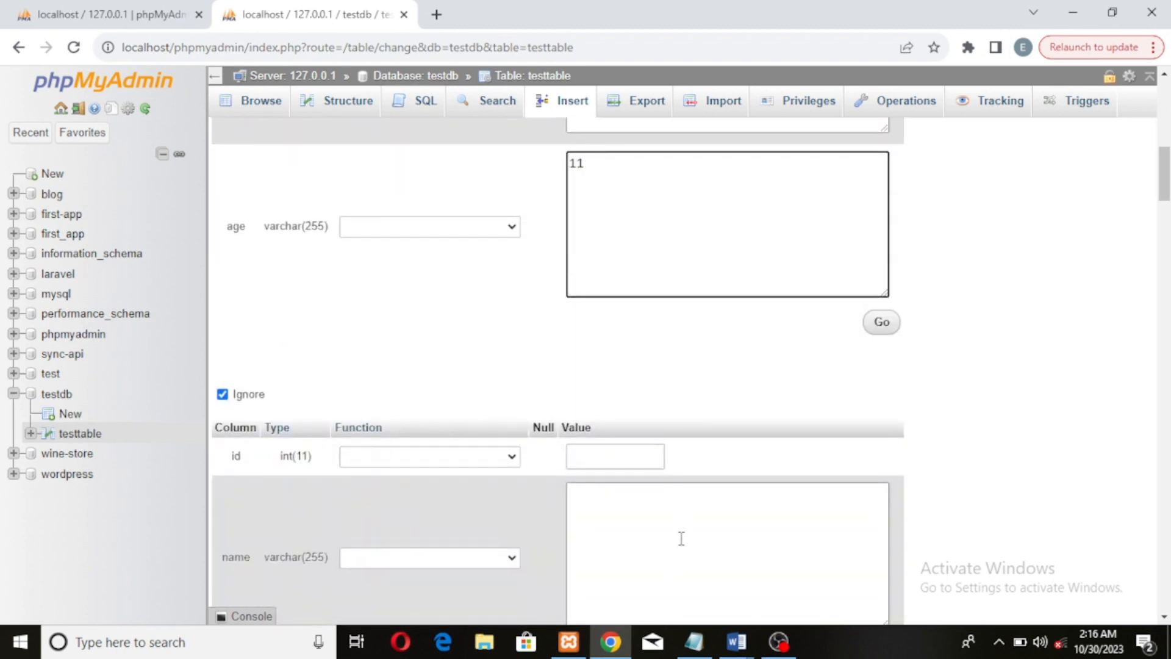
{"action": "left_click", "coordinate": [682, 538]}
{"action": "key", "text": "ctrl+v"}
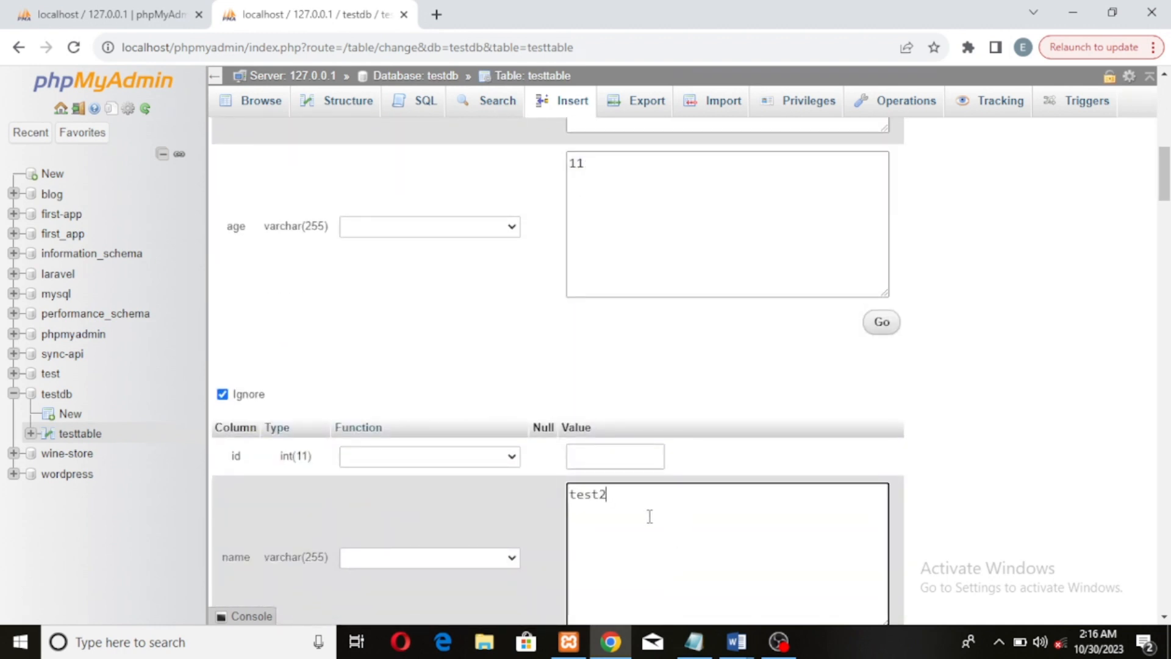
{"action": "scroll", "coordinate": [740, 539], "scroll_direction": "down", "scroll_amount": 4}
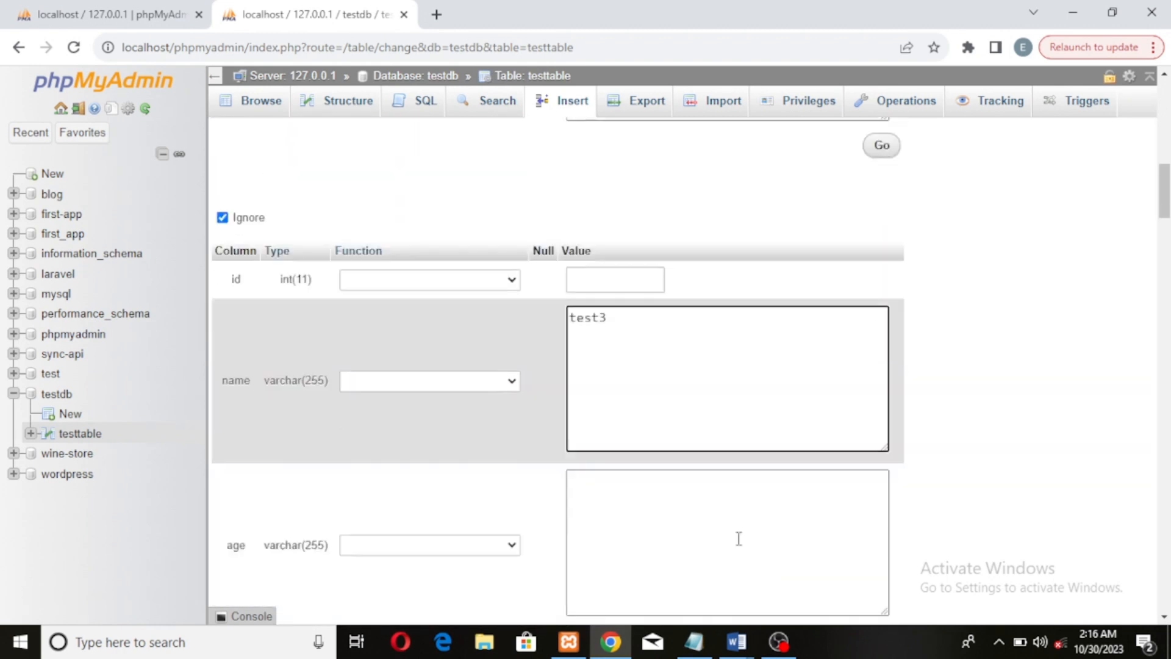
{"action": "left_click", "coordinate": [691, 435]}
{"action": "type", "text": "1"}
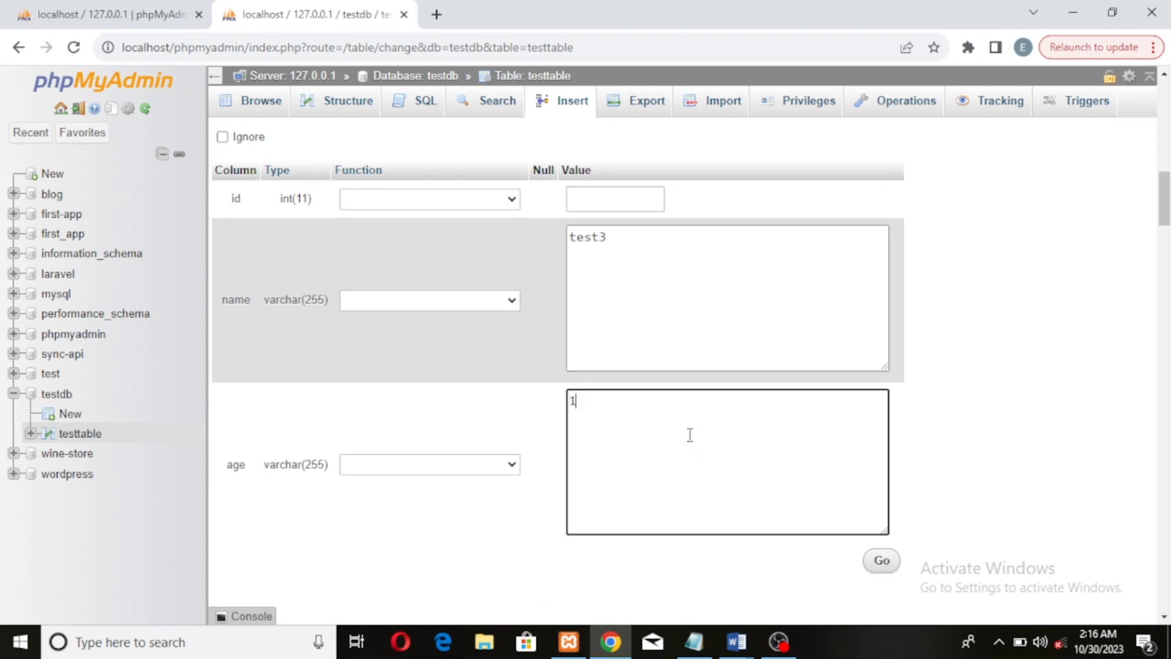
{"action": "type", "text": "2"}
Paste and edit the name for the fourth row, then fill in its age field
{"action": "scroll", "coordinate": [700, 418], "scroll_direction": "down", "scroll_amount": 5}
{"action": "left_click", "coordinate": [692, 397]}
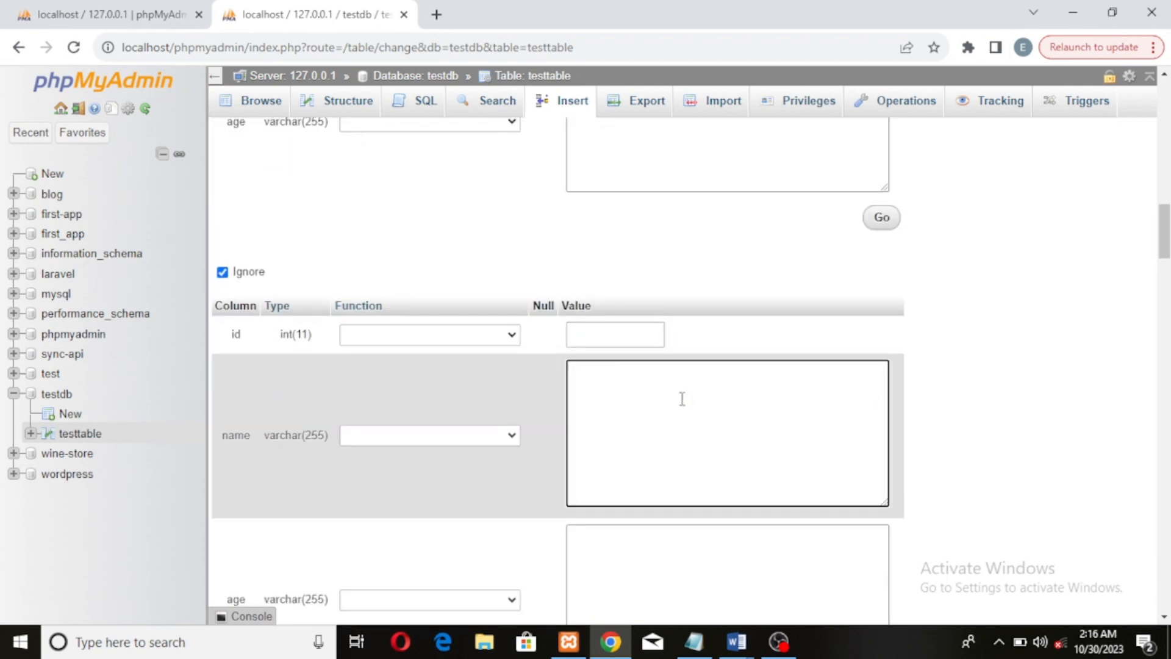
{"action": "key", "text": "ctrl+v"}
{"action": "key", "text": "BackSpace"}
{"action": "scroll", "coordinate": [775, 425], "scroll_direction": "down", "scroll_amount": 4}
{"action": "left_click", "coordinate": [696, 328]}
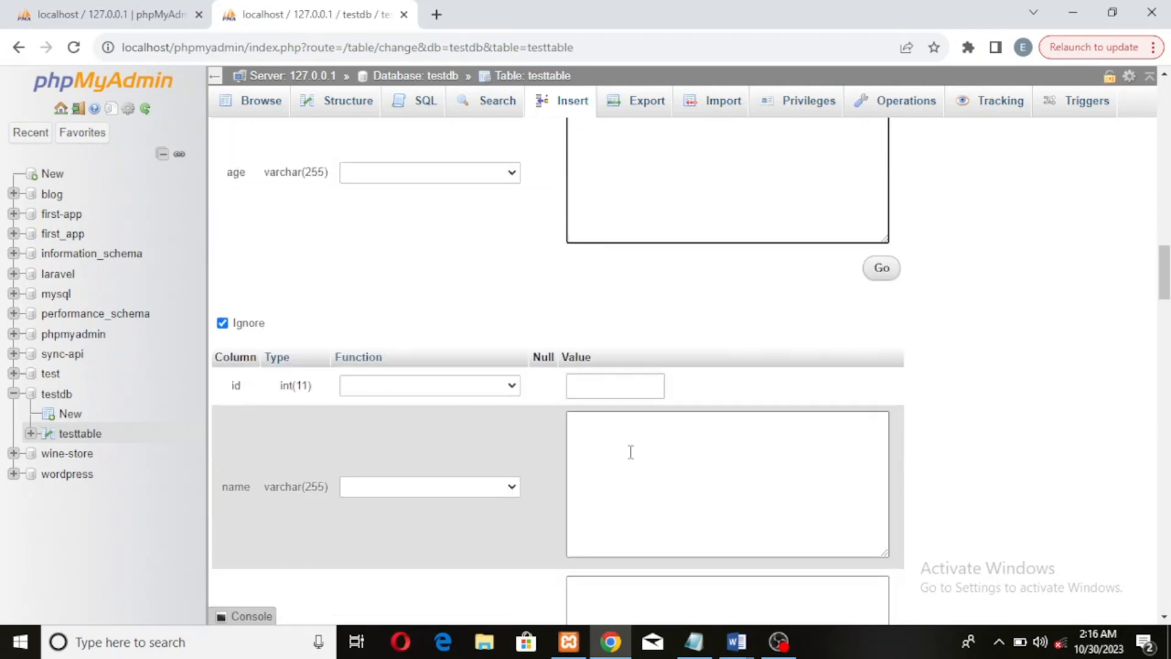
Fill in the fifth row with name test5 and age 14
{"action": "scroll", "coordinate": [635, 451], "scroll_direction": "down", "scroll_amount": 3}
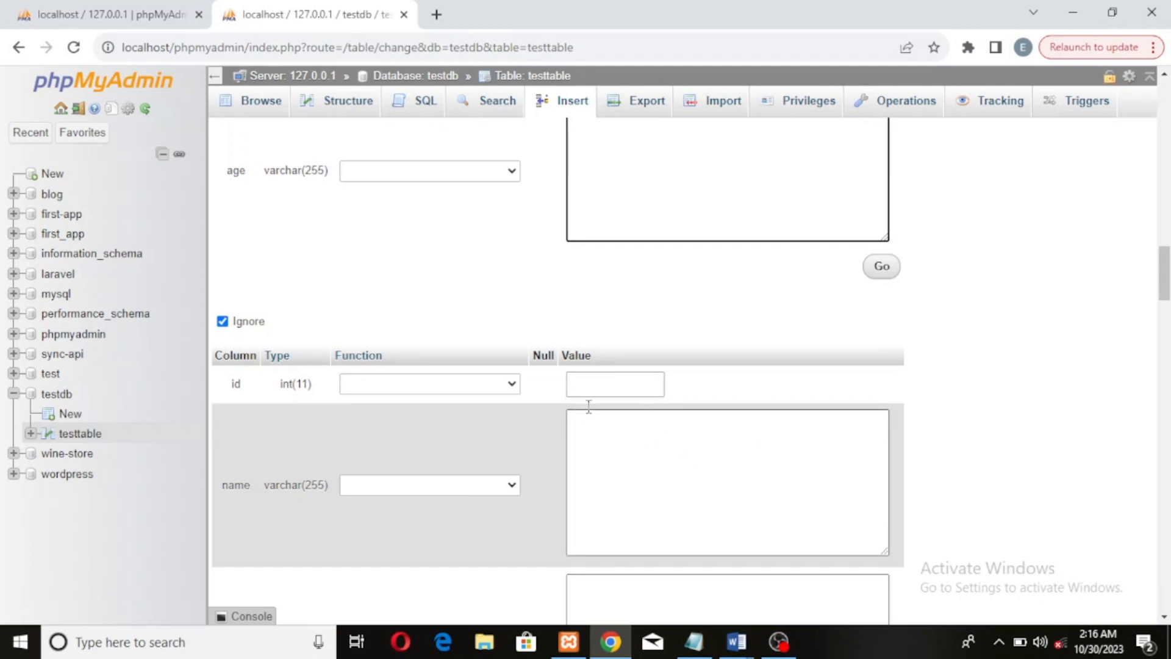
{"action": "left_click", "coordinate": [665, 452]}
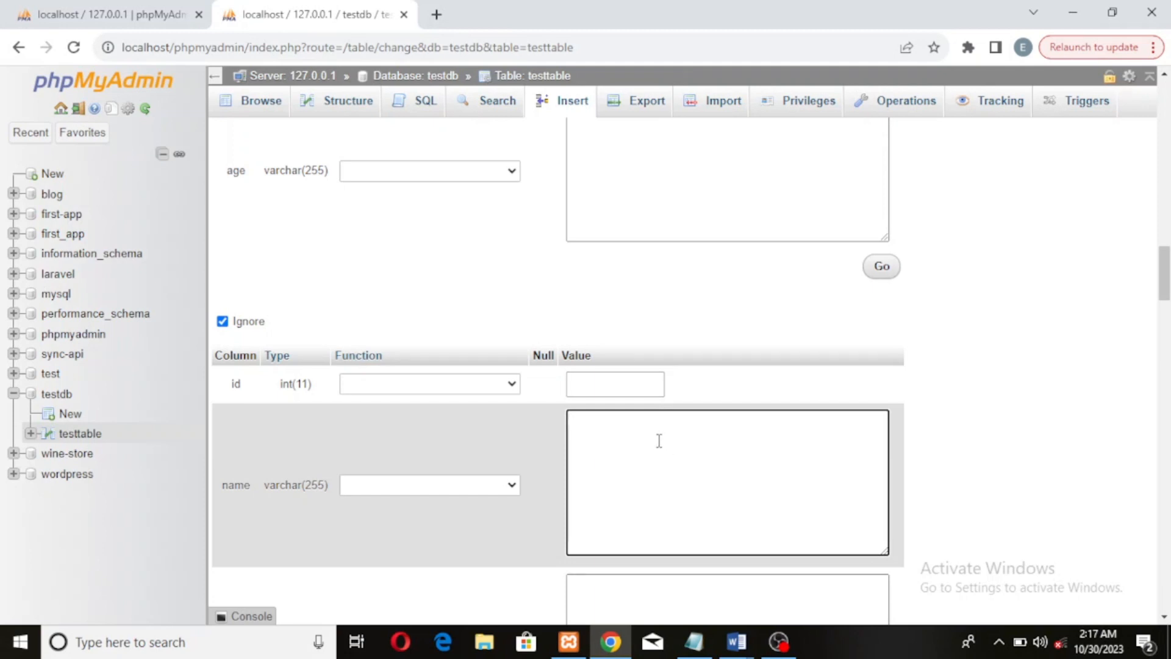
{"action": "type", "text": "test2"}
{"action": "scroll", "coordinate": [707, 438], "scroll_direction": "up", "scroll_amount": 2}
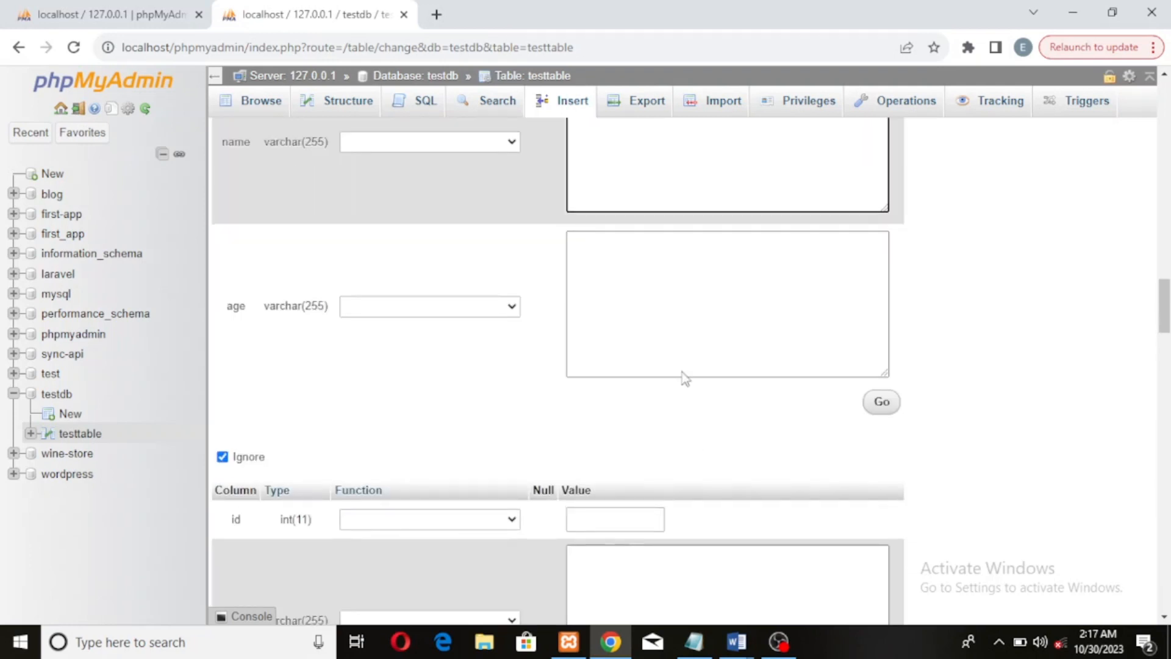
{"action": "left_click", "coordinate": [652, 276]}
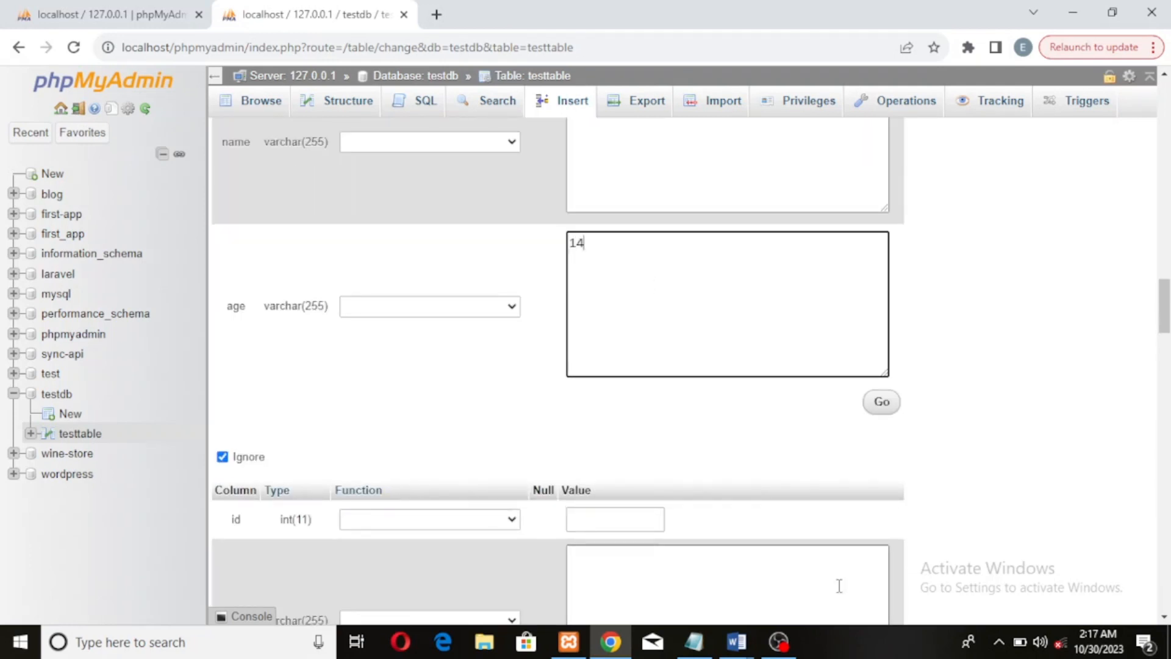
Fill in the sixth row with name test6 and age 16
{"action": "scroll", "coordinate": [718, 297], "scroll_direction": "down", "scroll_amount": 4}
{"action": "left_click", "coordinate": [699, 317]}
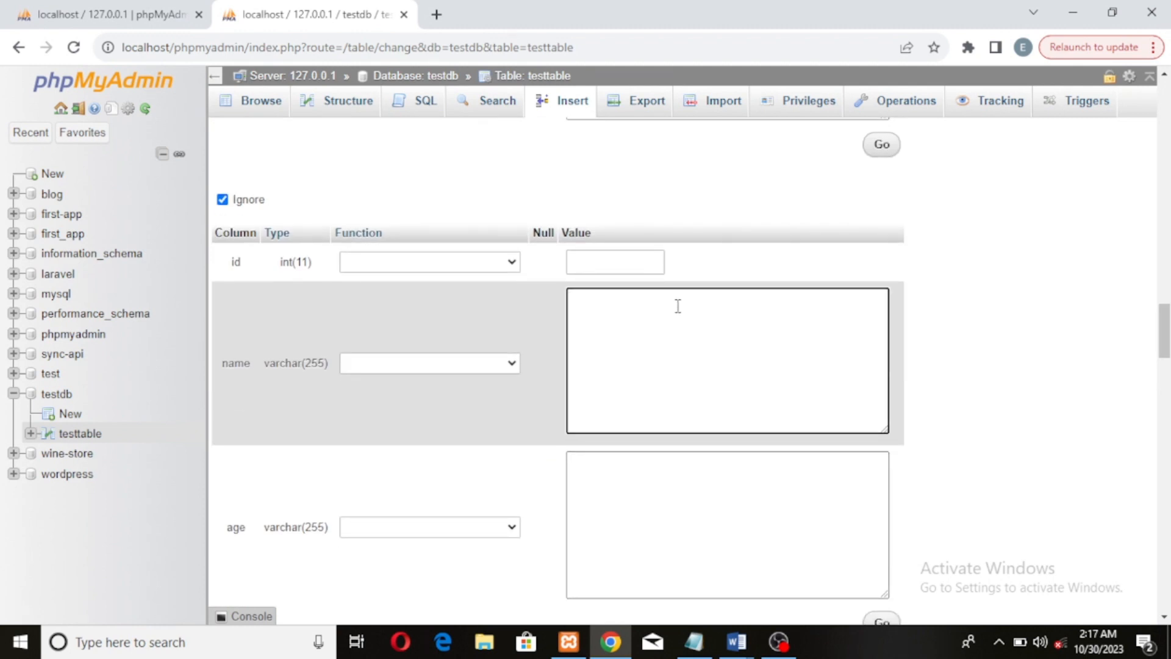
{"action": "type", "text": "test2"}
{"action": "scroll", "coordinate": [640, 476], "scroll_direction": "down", "scroll_amount": 3}
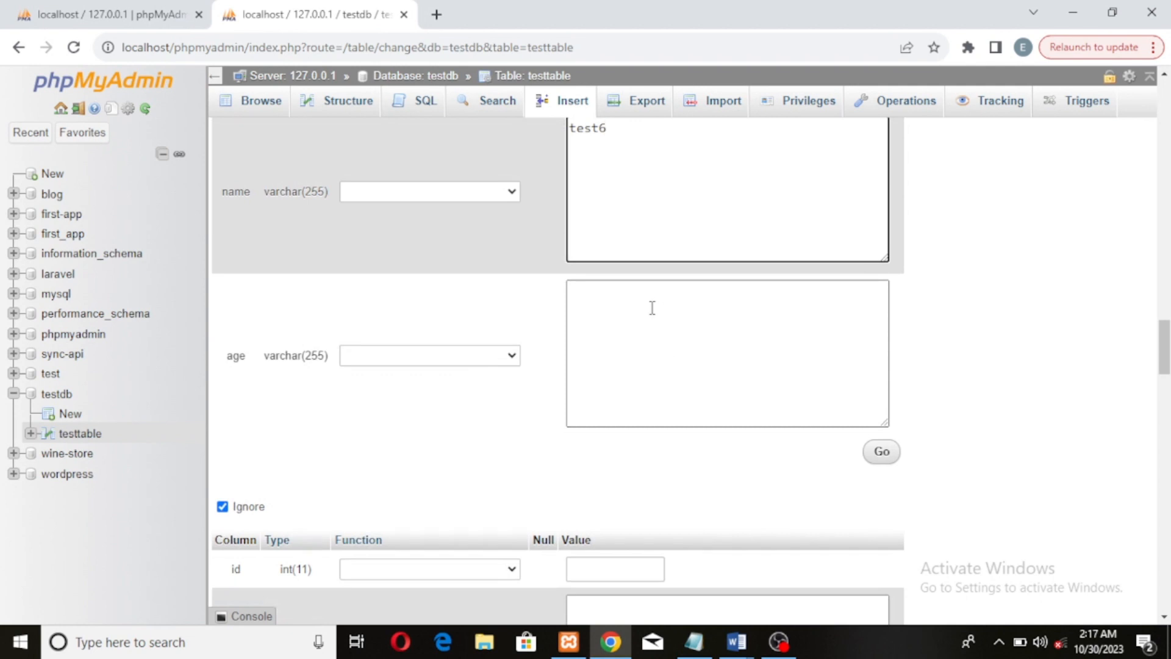
{"action": "scroll", "coordinate": [662, 325], "scroll_direction": "up", "scroll_amount": 9}
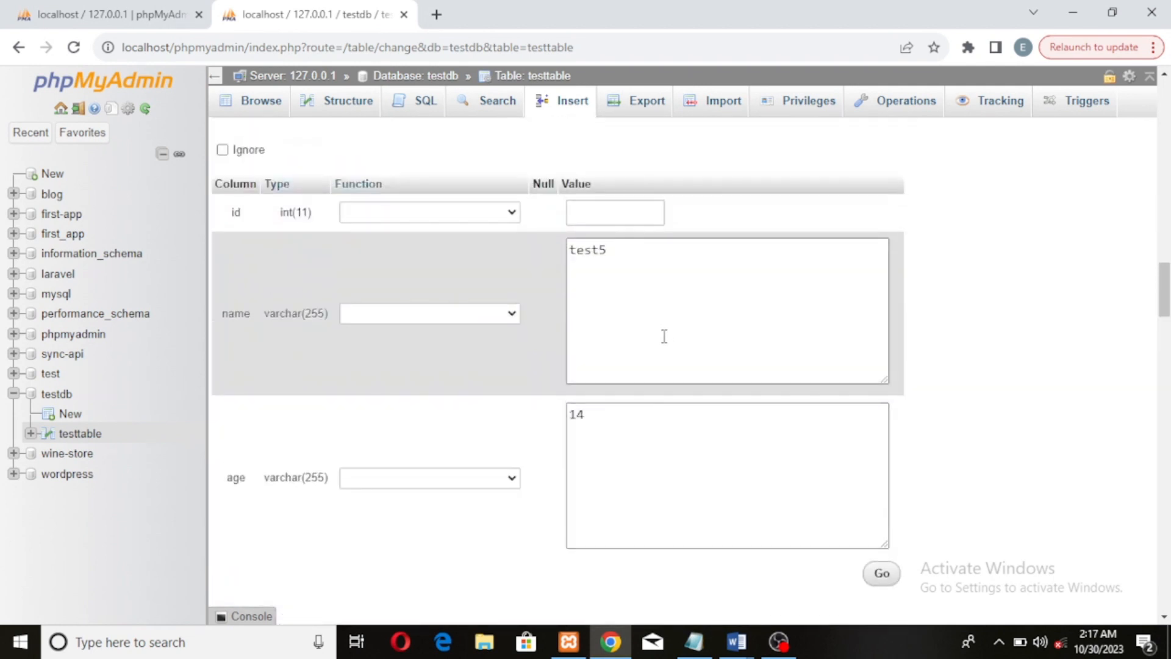
{"action": "left_click", "coordinate": [604, 417]}
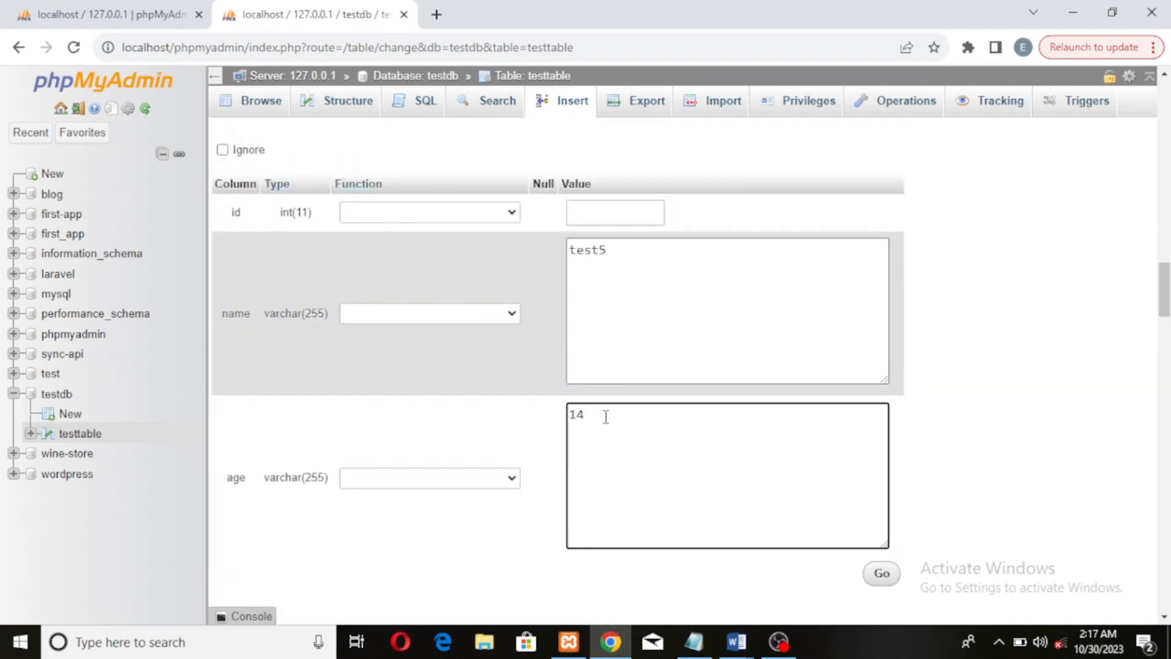
{"action": "scroll", "coordinate": [583, 481], "scroll_direction": "down", "scroll_amount": 6}
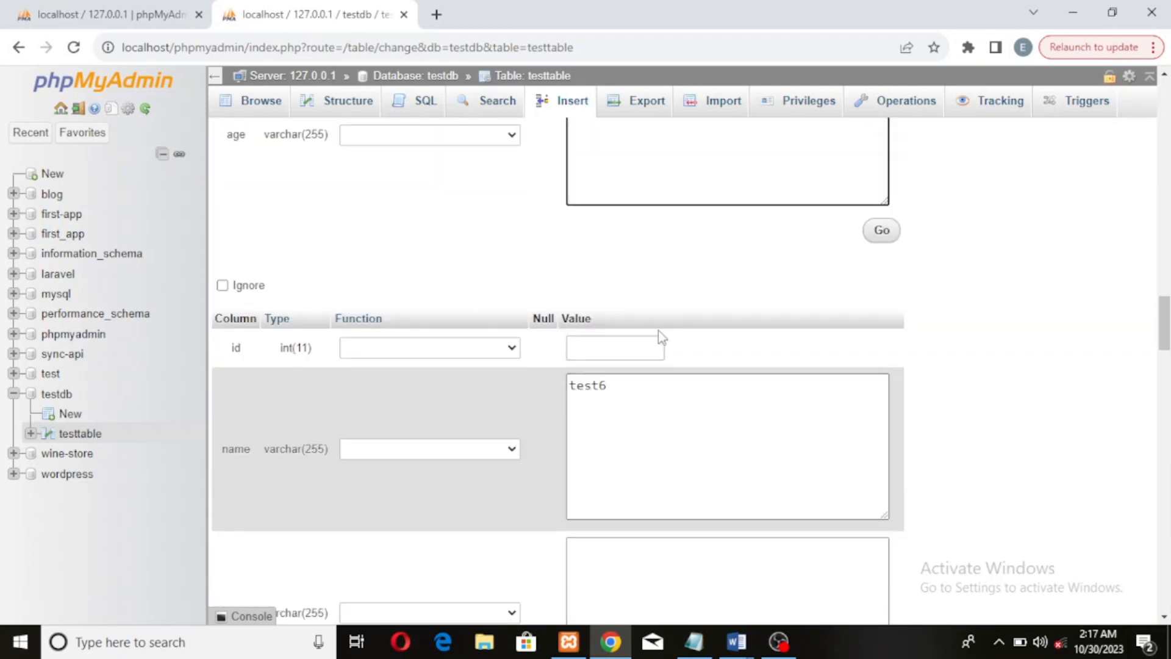
{"action": "left_click", "coordinate": [639, 407]}
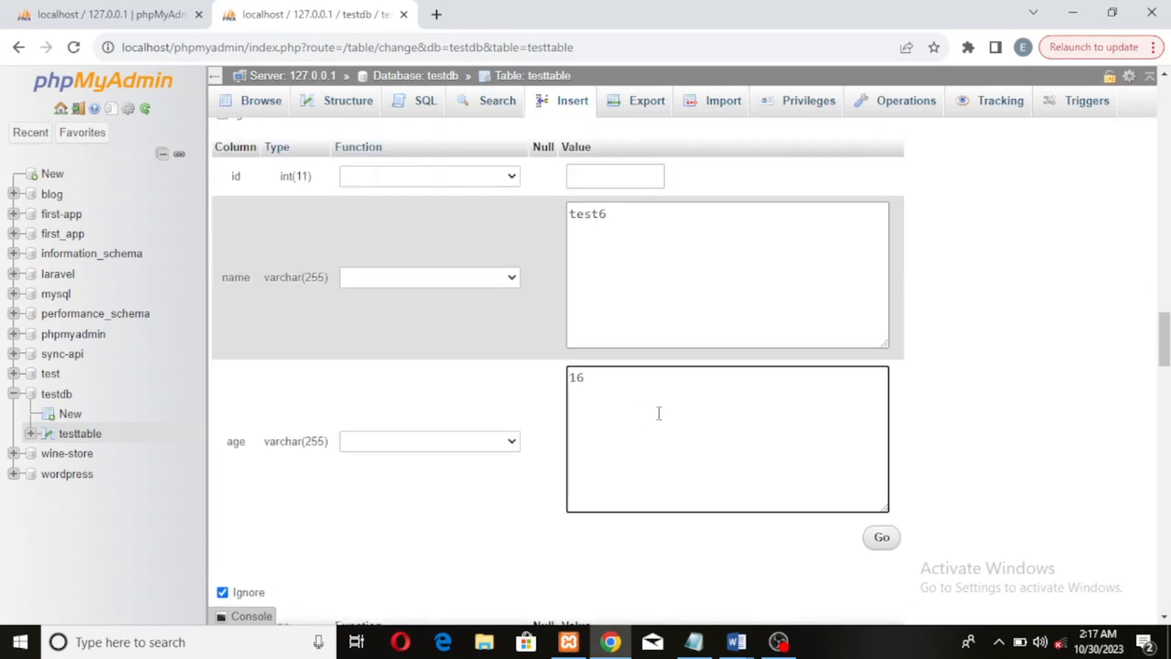
Fill in the seventh row with name test7 and age 17
{"action": "scroll", "coordinate": [659, 413], "scroll_direction": "down", "scroll_amount": 4}
{"action": "left_click", "coordinate": [668, 452]}
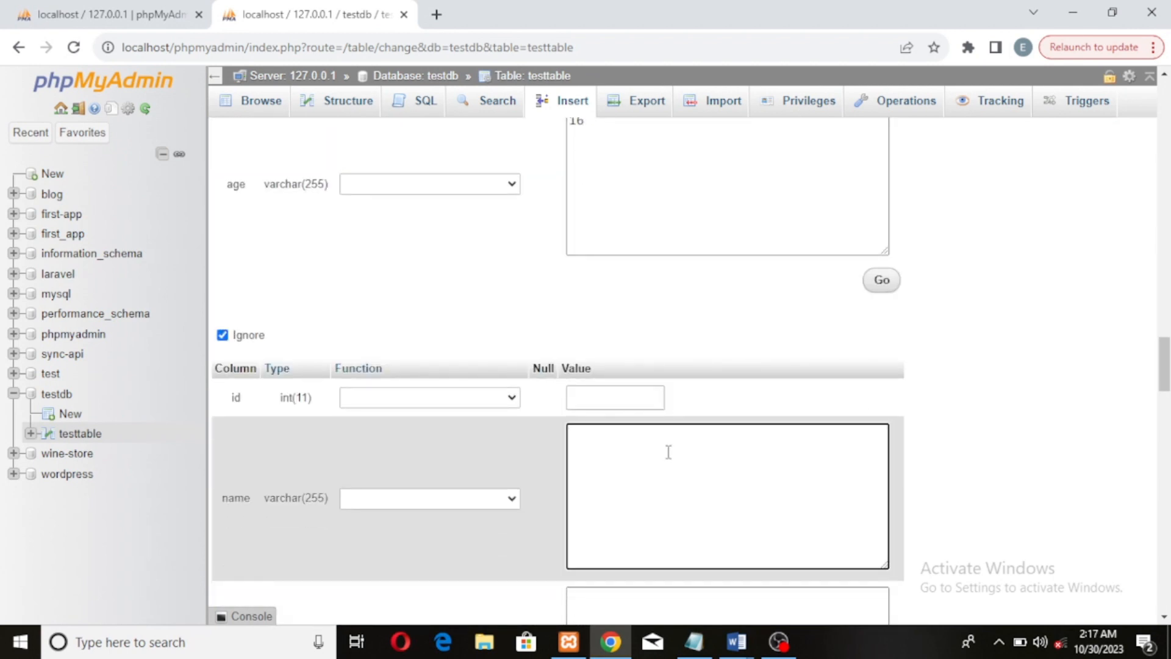
{"action": "type", "text": "test2"}
{"action": "scroll", "coordinate": [671, 449], "scroll_direction": "down", "scroll_amount": 4}
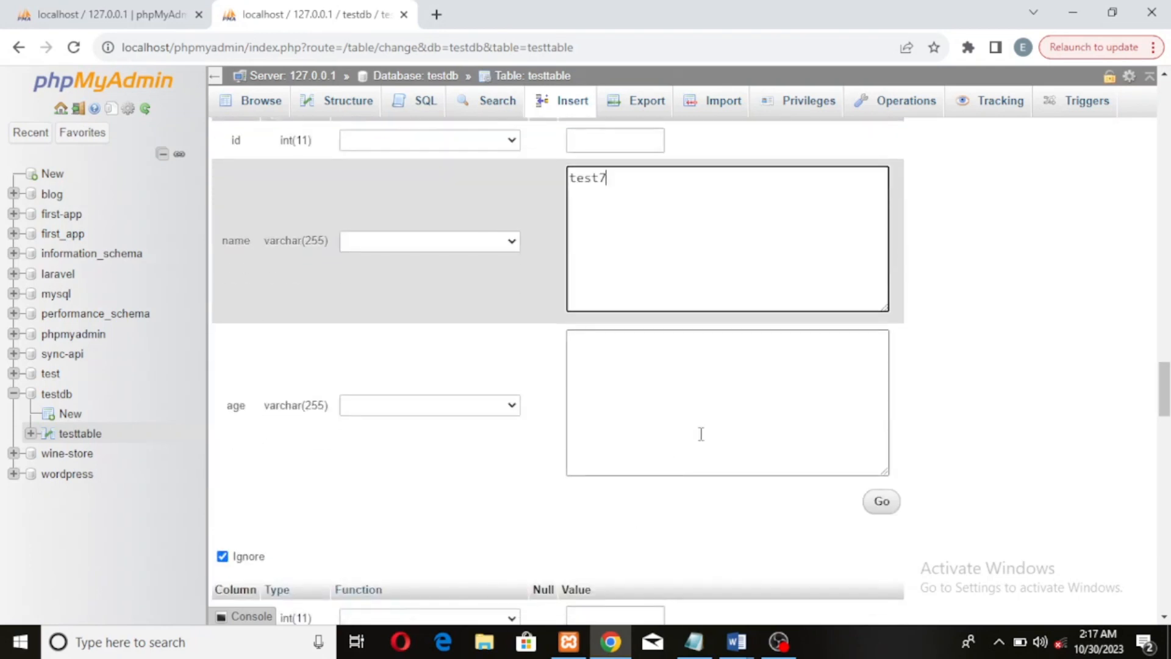
{"action": "left_click", "coordinate": [714, 391]}
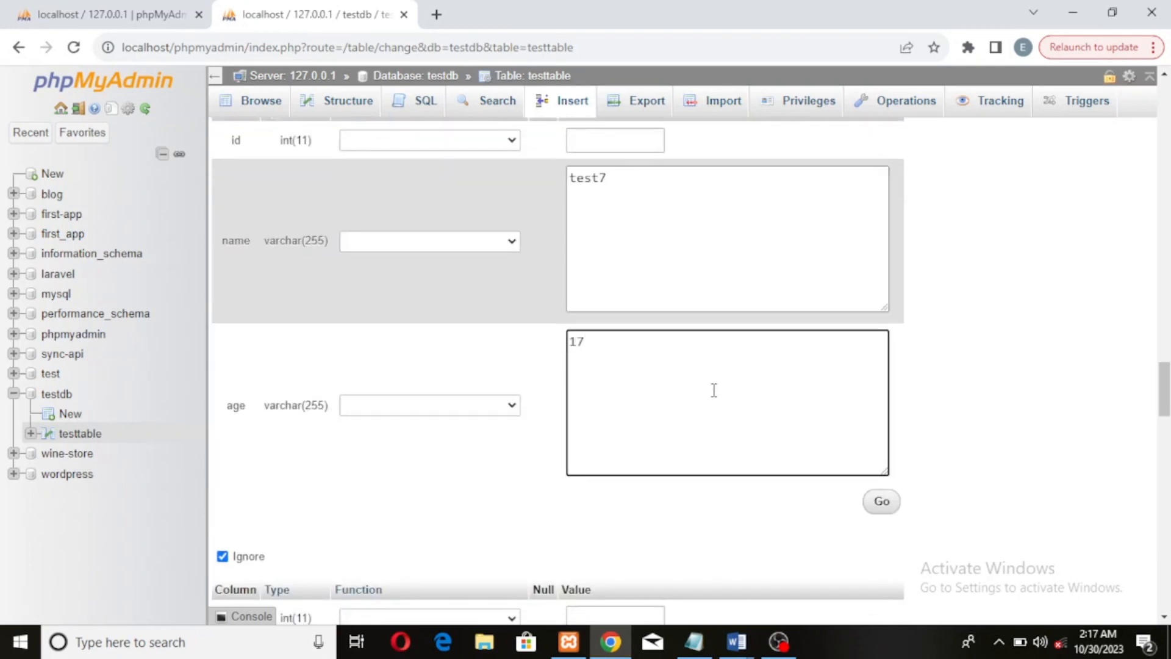
Set the eighth row's name to test18 and enter its age
{"action": "scroll", "coordinate": [580, 413], "scroll_direction": "down", "scroll_amount": 4}
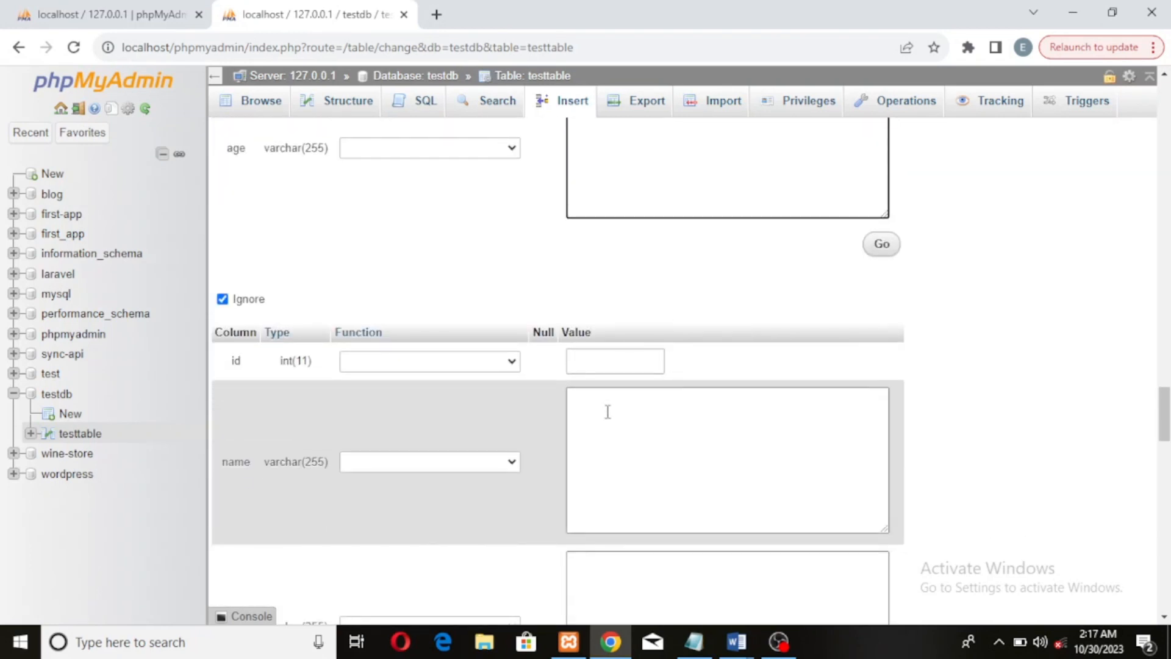
{"action": "left_click", "coordinate": [681, 435]}
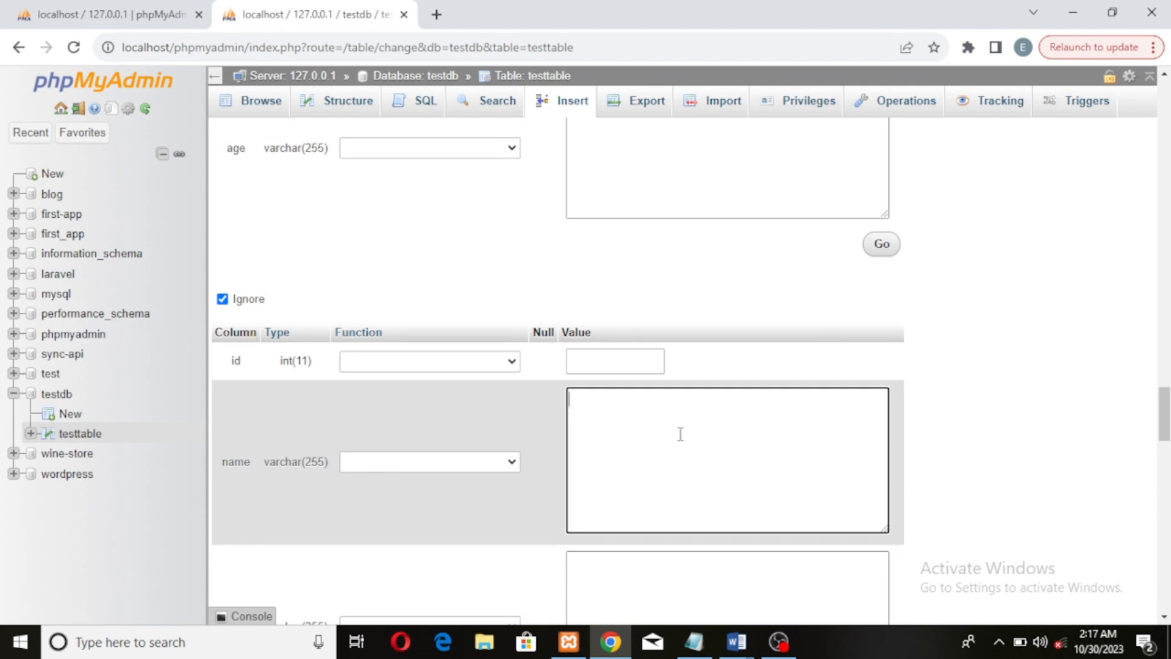
{"action": "type", "text": "test21"}
{"action": "scroll", "coordinate": [695, 567], "scroll_direction": "down", "scroll_amount": 3}
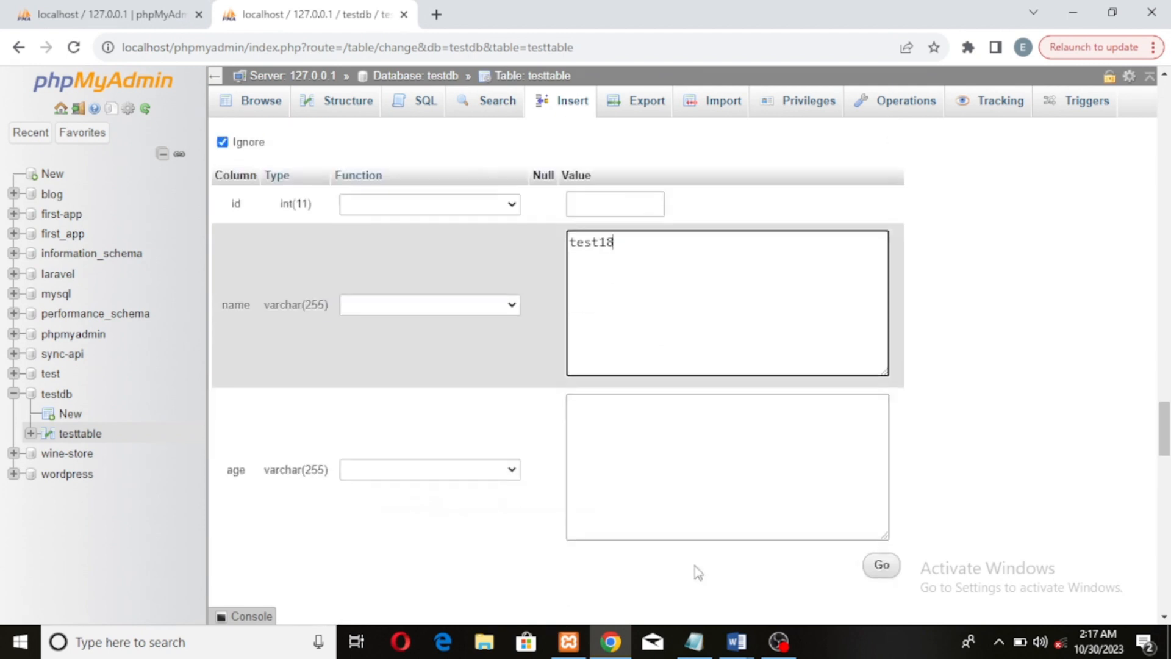
{"action": "left_click", "coordinate": [669, 414]}
{"action": "type", "text": "18"}
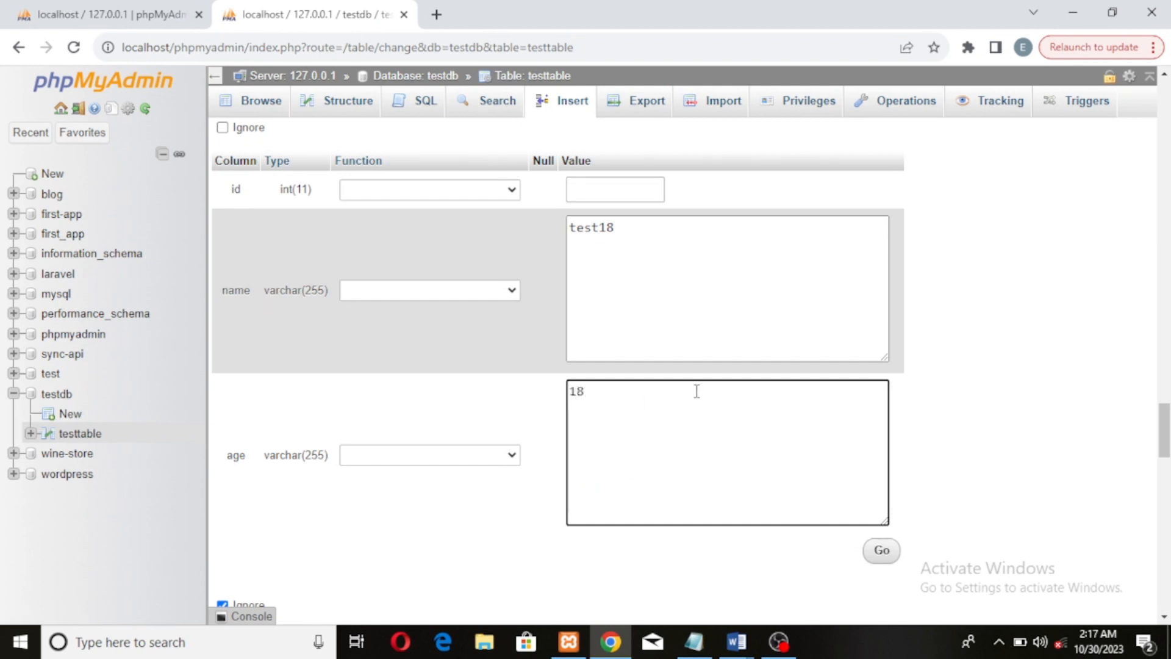
Fill in the ninth row with name test19 and age 19
{"action": "scroll", "coordinate": [696, 391], "scroll_direction": "down", "scroll_amount": 6}
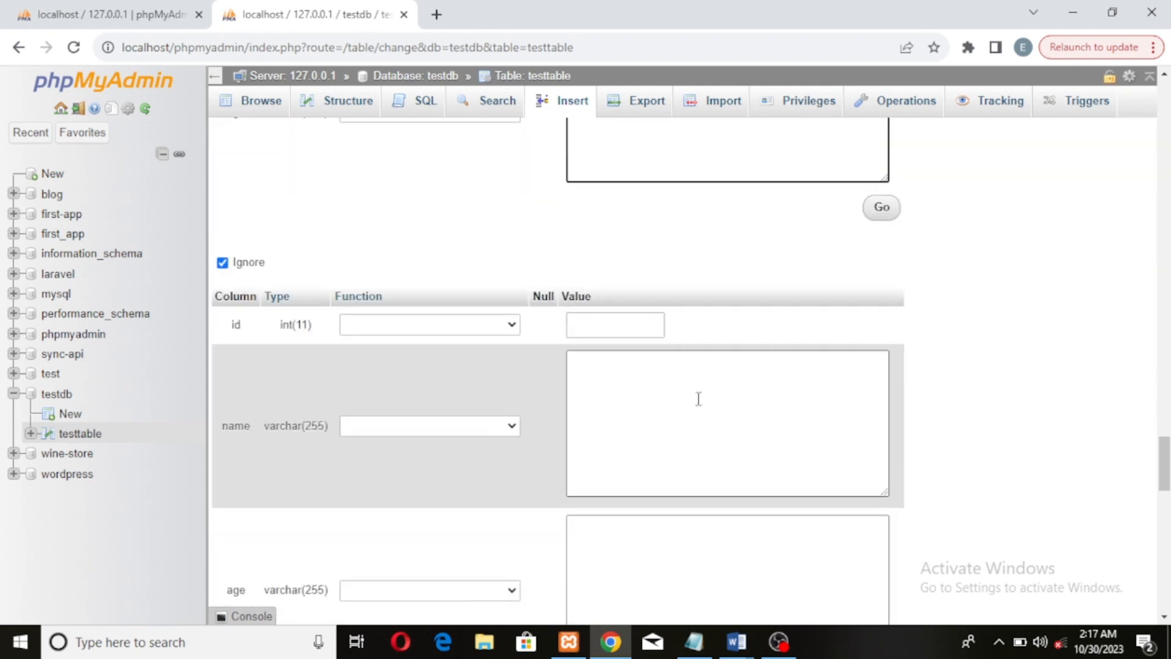
{"action": "left_click", "coordinate": [660, 414]}
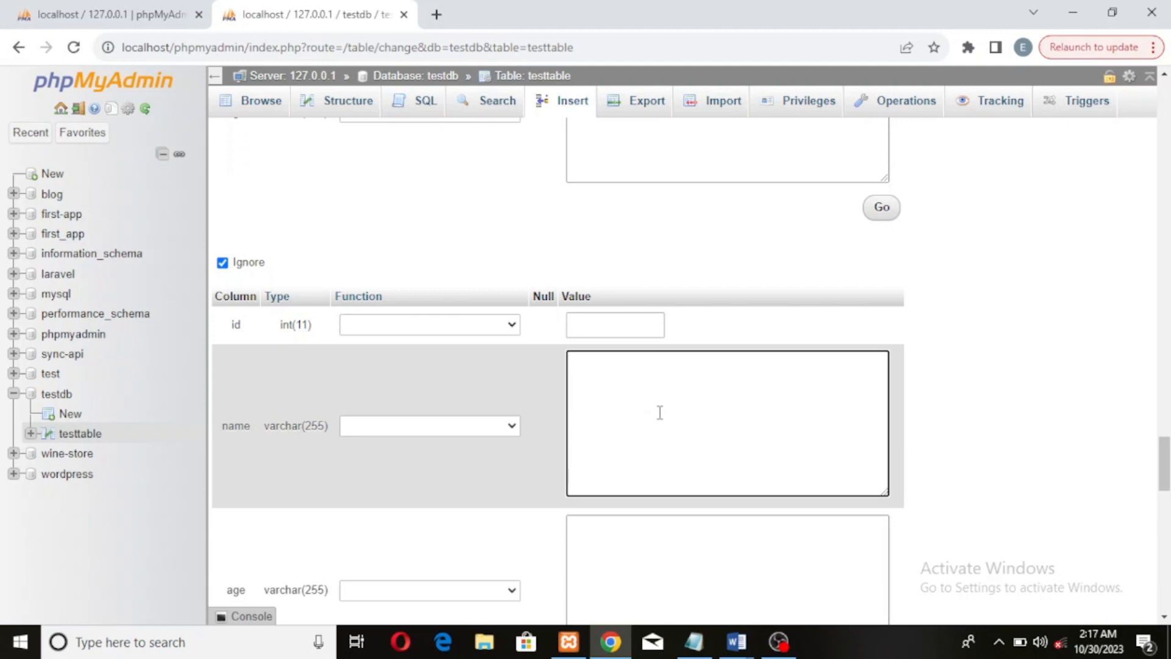
{"action": "type", "text": "test2"}
{"action": "type", "text": "9"}
{"action": "left_click", "coordinate": [723, 554]}
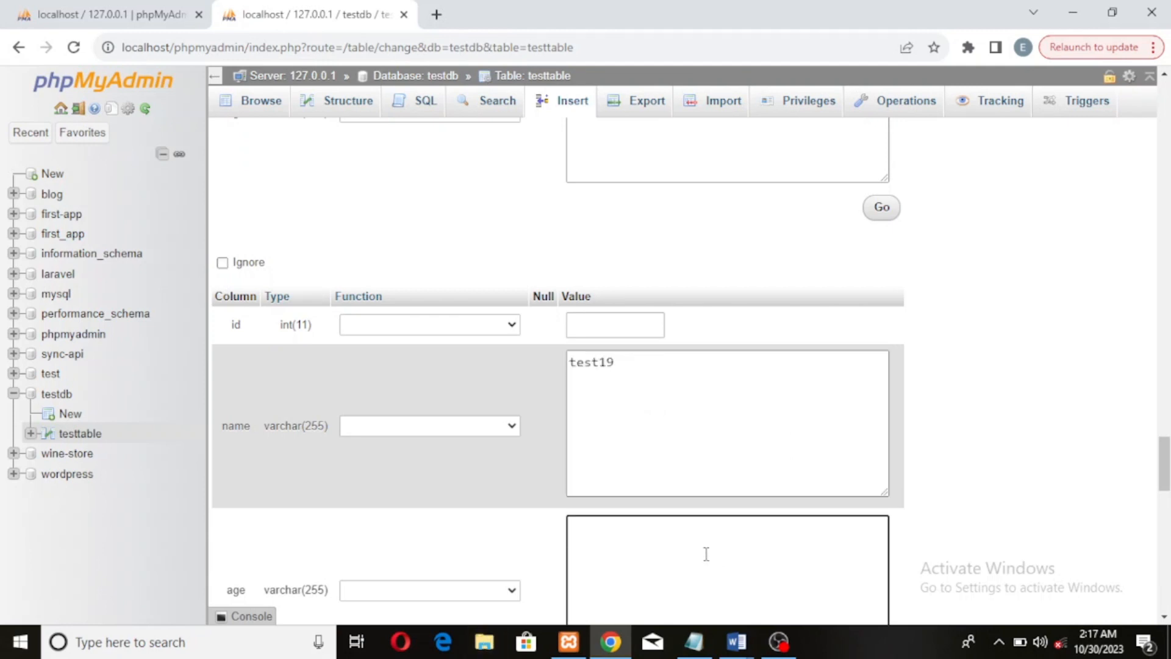
Fill in the tenth row with name test20 and age 20 and submit the insertion of all rows
{"action": "scroll", "coordinate": [707, 554], "scroll_direction": "down", "scroll_amount": 7}
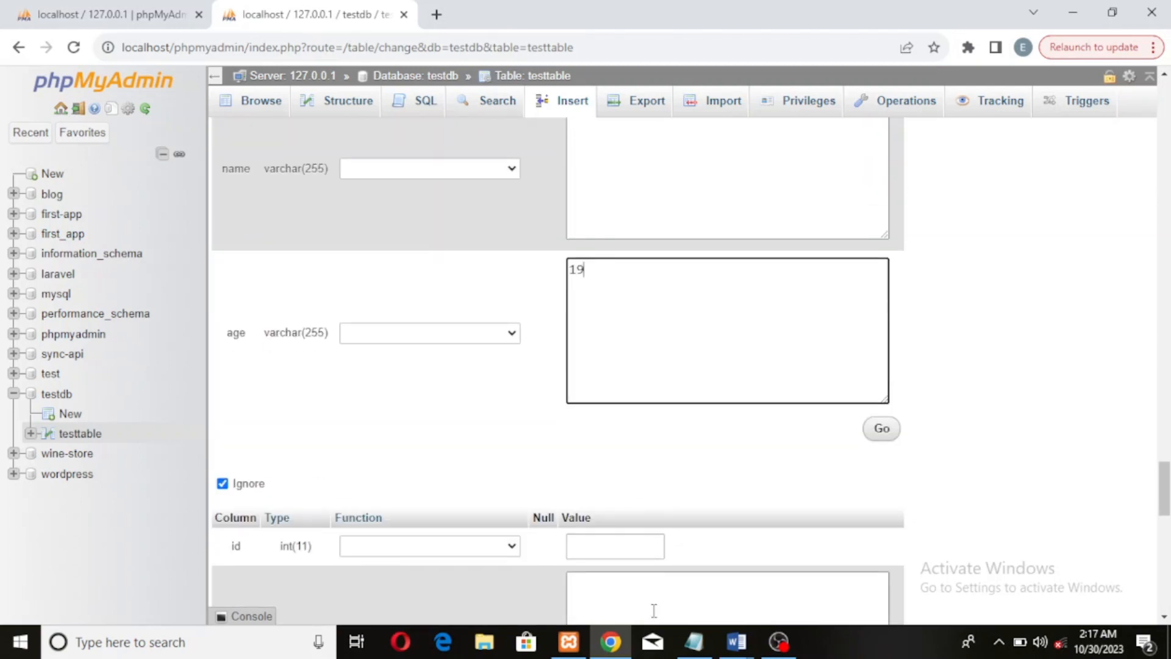
{"action": "left_click", "coordinate": [672, 456]}
{"action": "type", "text": "test2"}
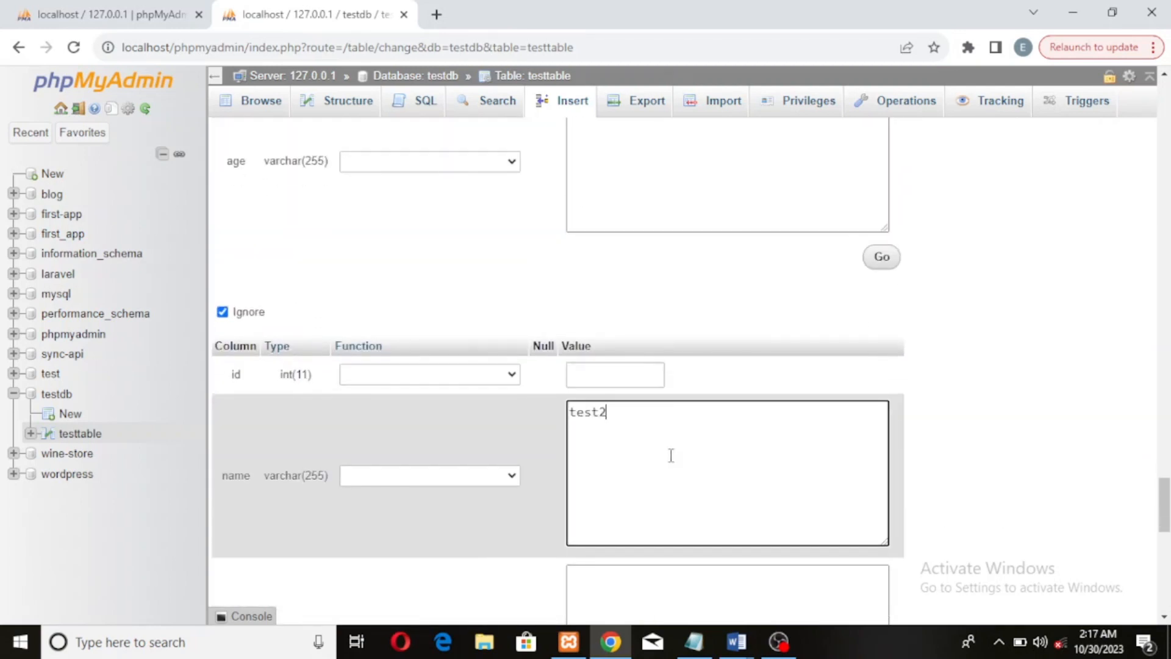
{"action": "type", "text": "0"}
{"action": "scroll", "coordinate": [717, 543], "scroll_direction": "down", "scroll_amount": 1}
{"action": "left_click", "coordinate": [709, 542]}
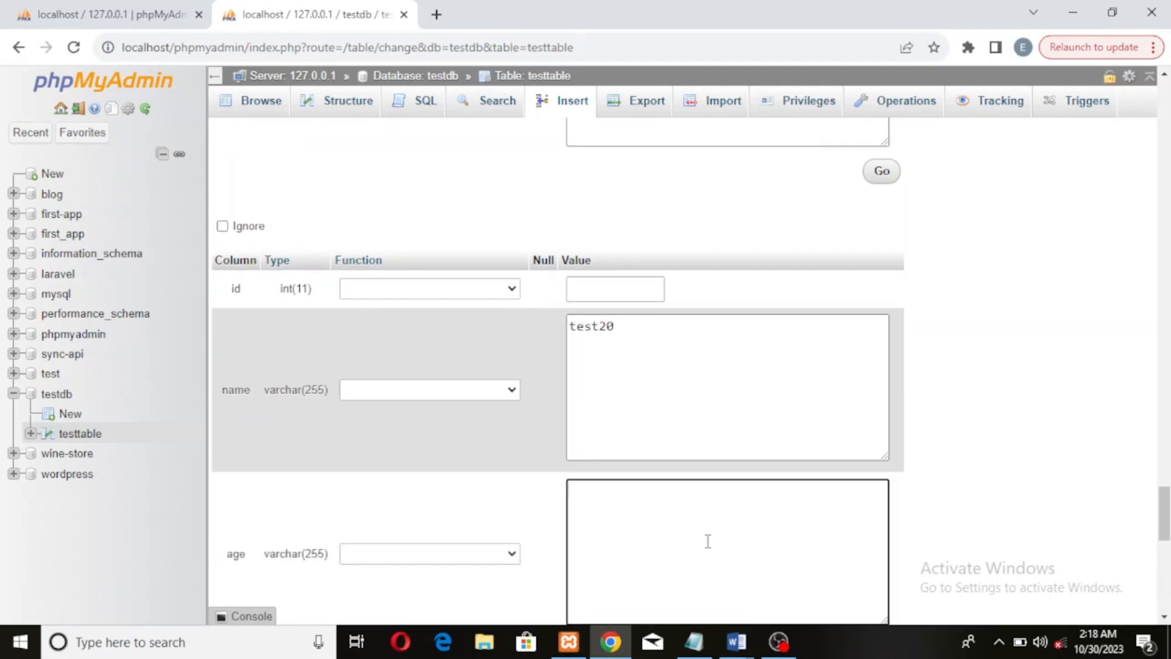
{"action": "scroll", "coordinate": [714, 543], "scroll_direction": "down", "scroll_amount": 3}
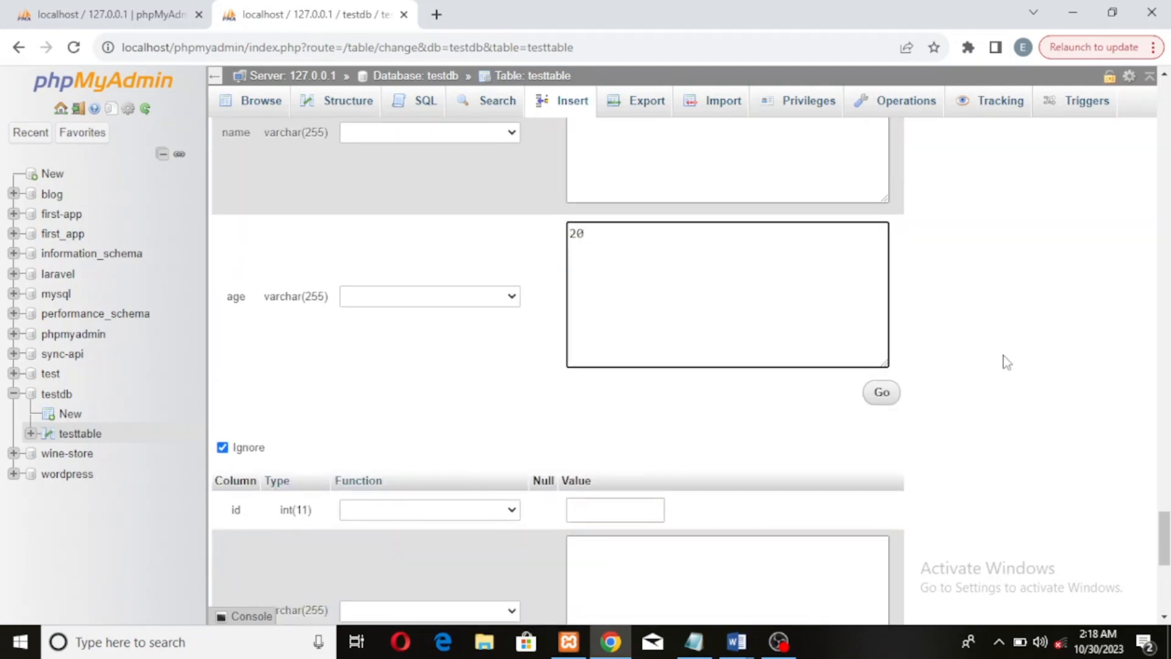
{"action": "left_click", "coordinate": [888, 396]}
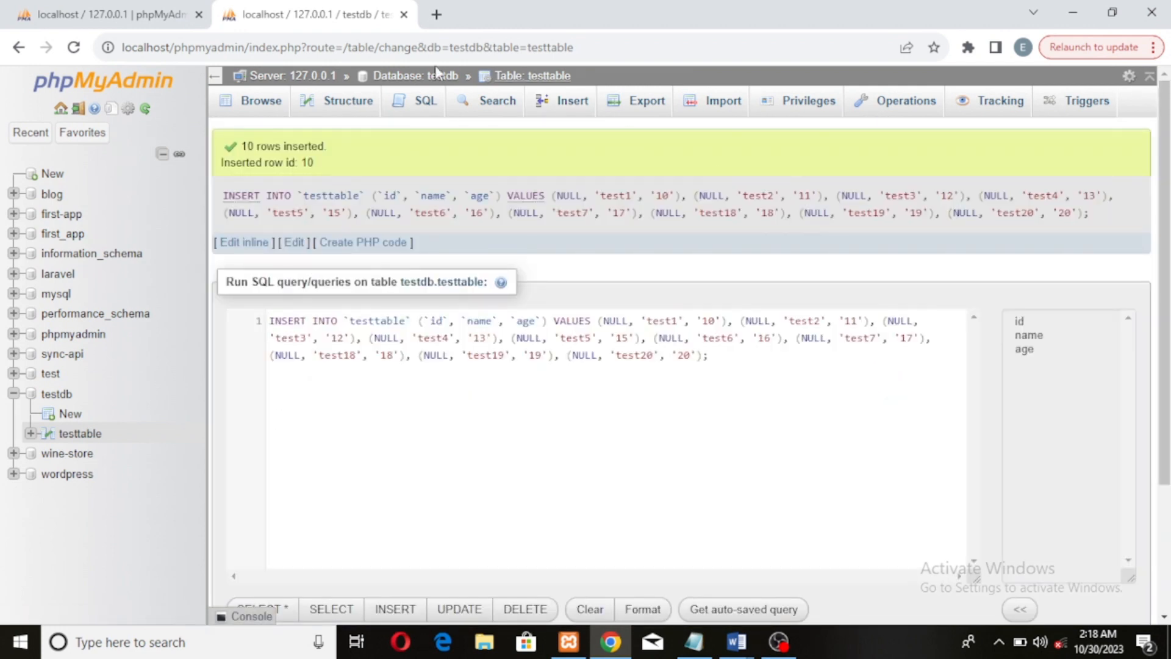
Browse the records stored in testtable
{"action": "left_click", "coordinate": [272, 104]}
{"action": "scroll", "coordinate": [467, 190], "scroll_direction": "down", "scroll_amount": 3}
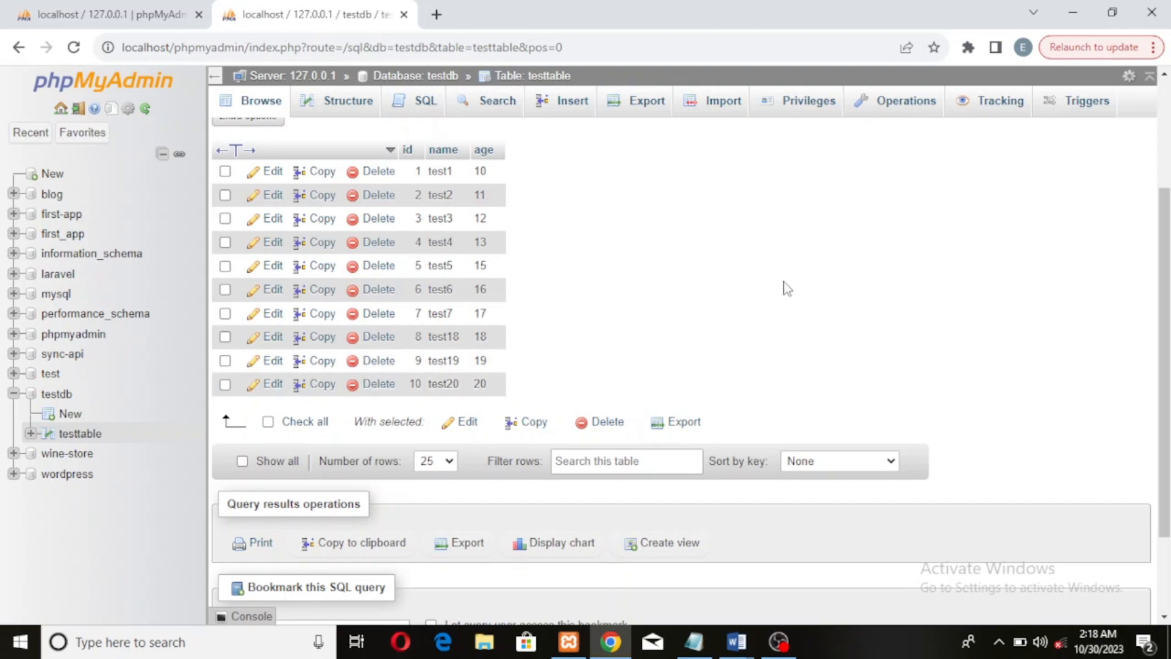
{"action": "scroll", "coordinate": [610, 269], "scroll_direction": "down", "scroll_amount": 2}
{"action": "scroll", "coordinate": [655, 210], "scroll_direction": "up", "scroll_amount": 3}
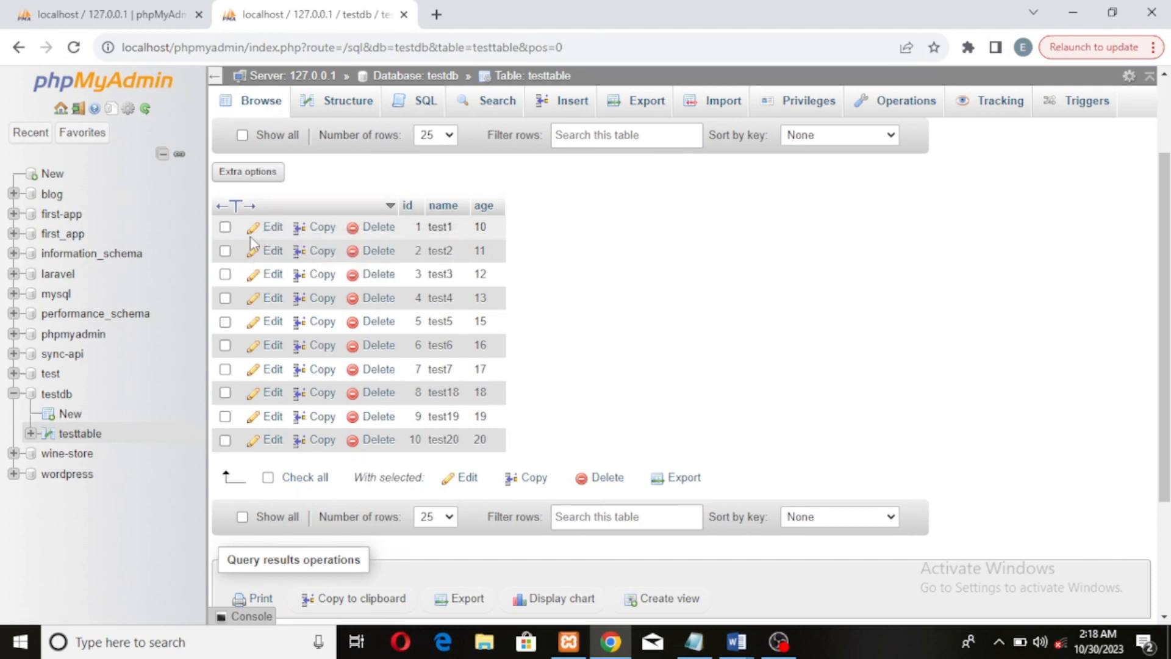
Edit rows 1 and 2 together, setting the first row's age to 9 and the second row's name to test21
{"action": "left_click", "coordinate": [226, 229]}
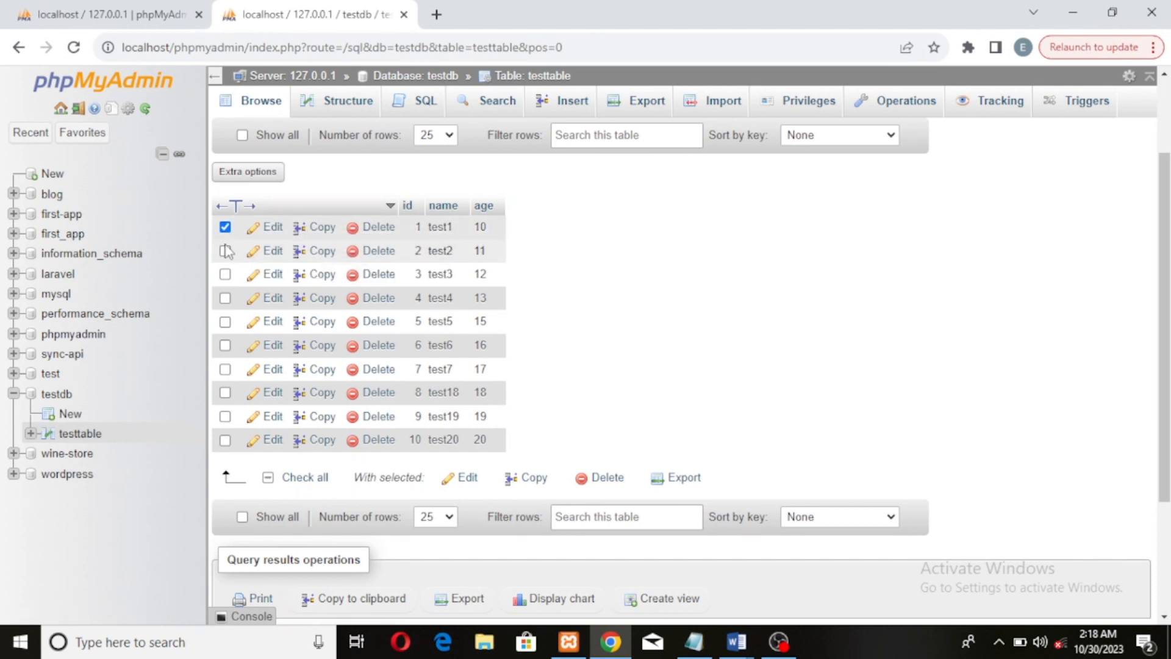
{"action": "left_click", "coordinate": [225, 250]}
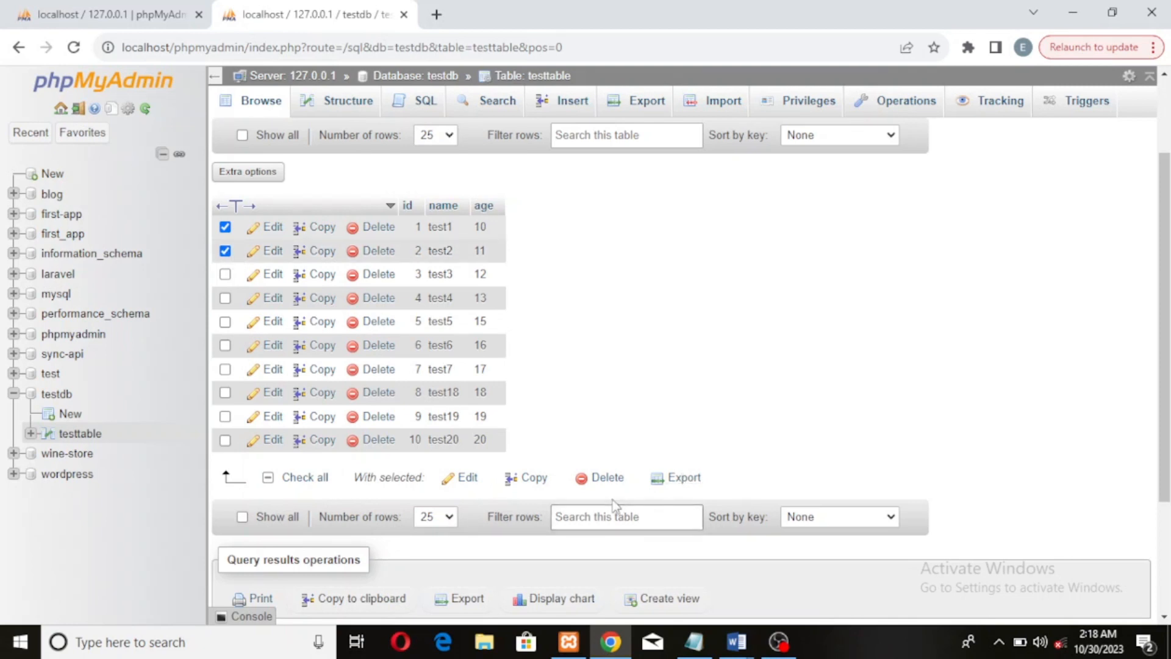
{"action": "left_click", "coordinate": [467, 480]}
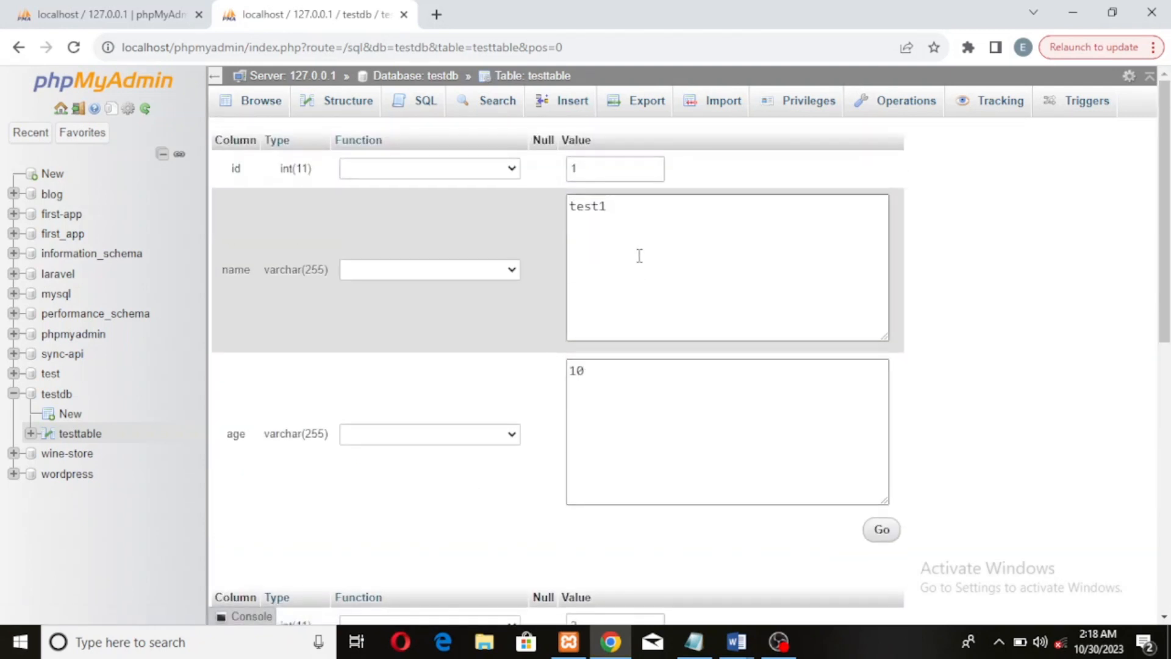
{"action": "left_click", "coordinate": [625, 217]}
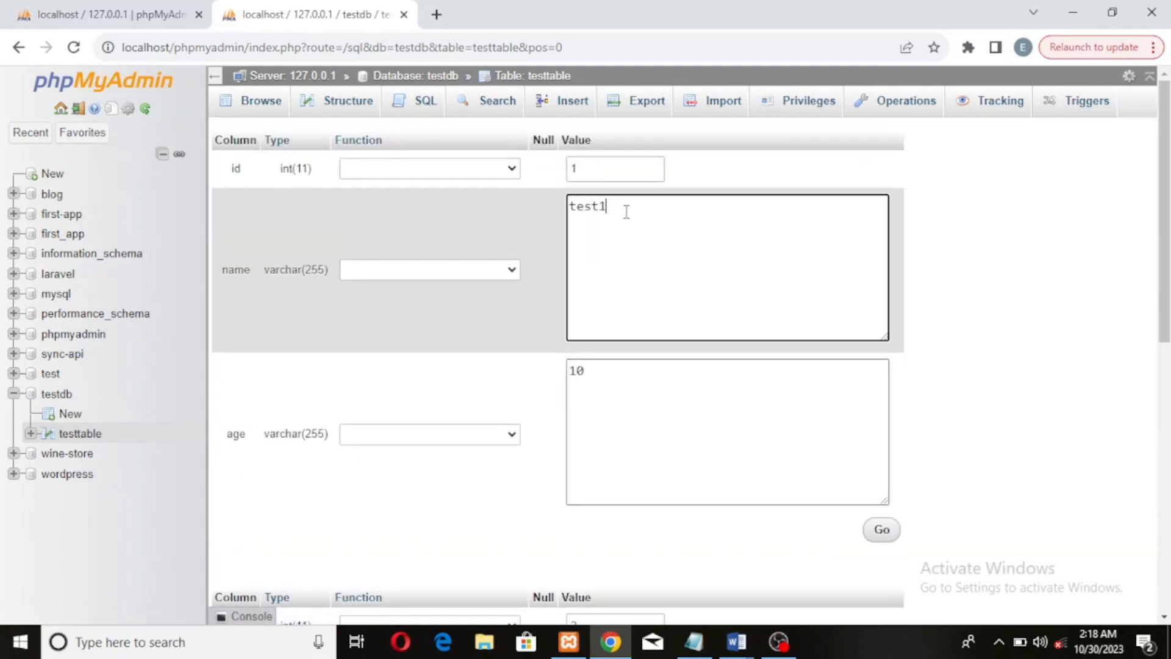
{"action": "left_click", "coordinate": [597, 371]}
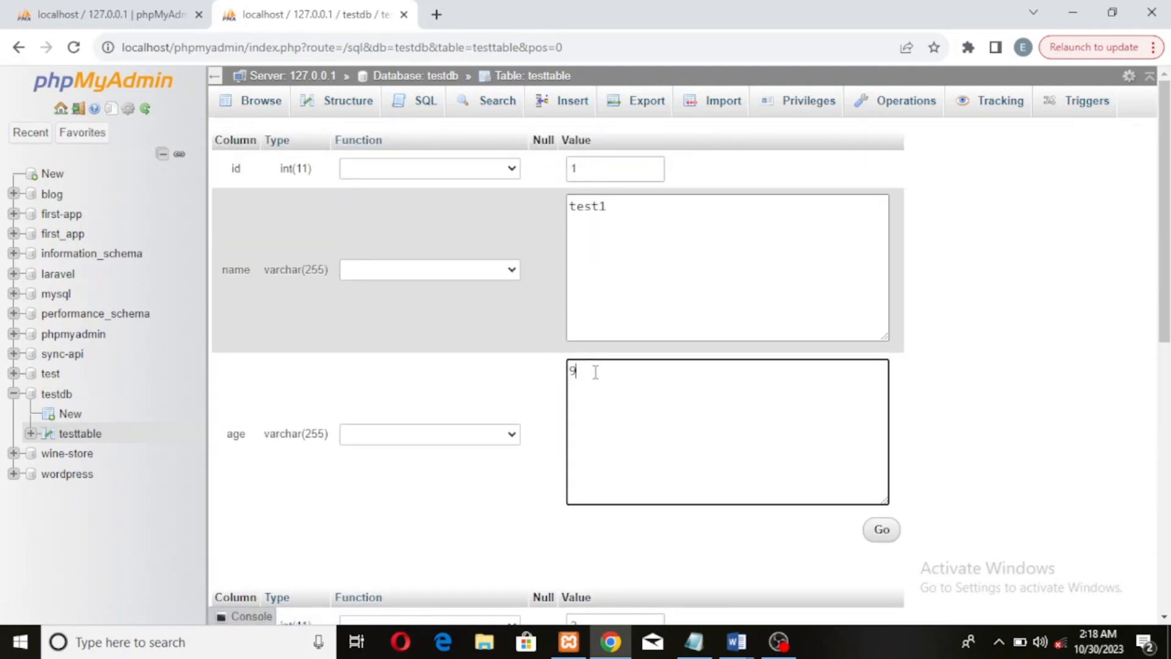
{"action": "scroll", "coordinate": [616, 488], "scroll_direction": "down", "scroll_amount": 4}
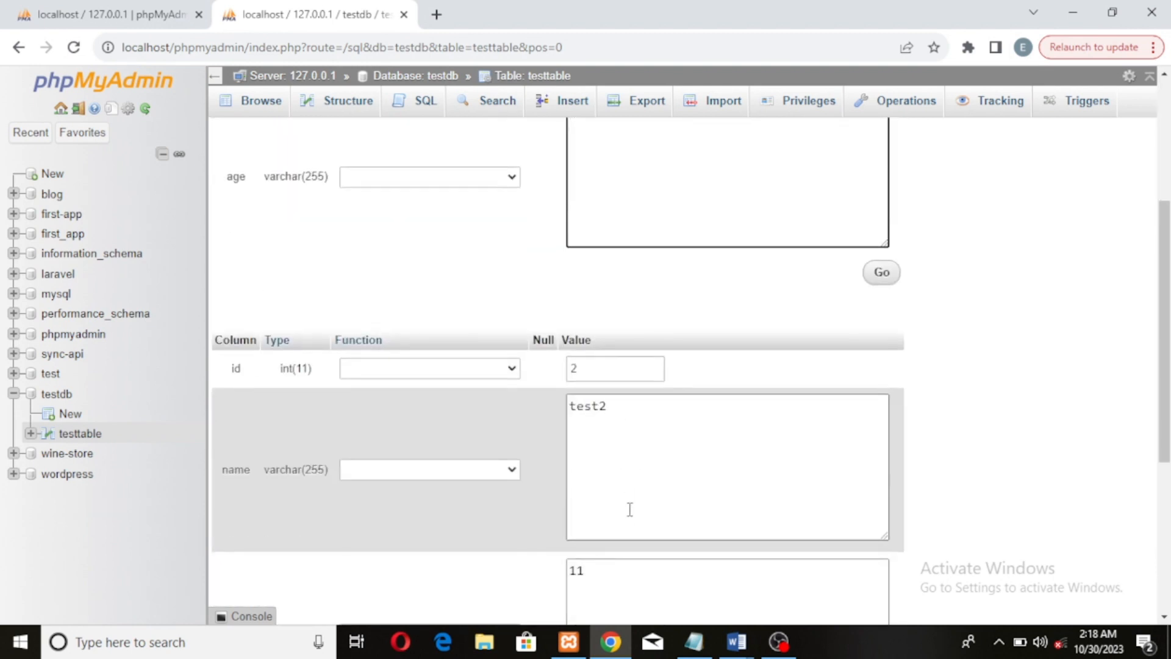
{"action": "left_click", "coordinate": [628, 410]}
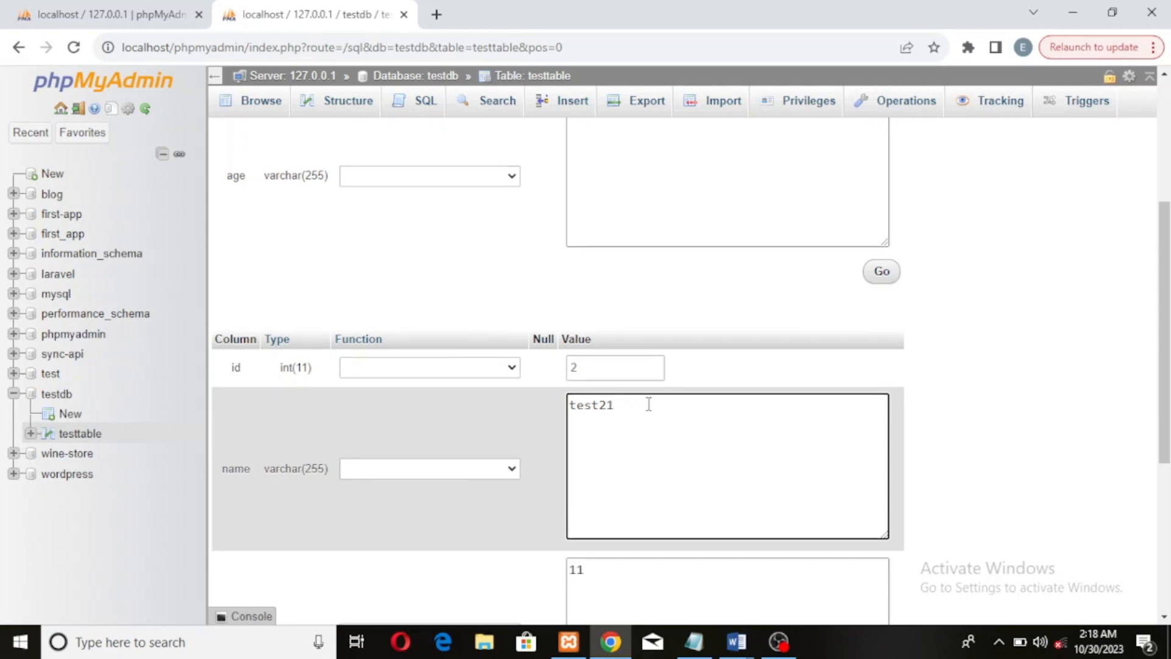
{"action": "scroll", "coordinate": [649, 405], "scroll_direction": "down", "scroll_amount": 5}
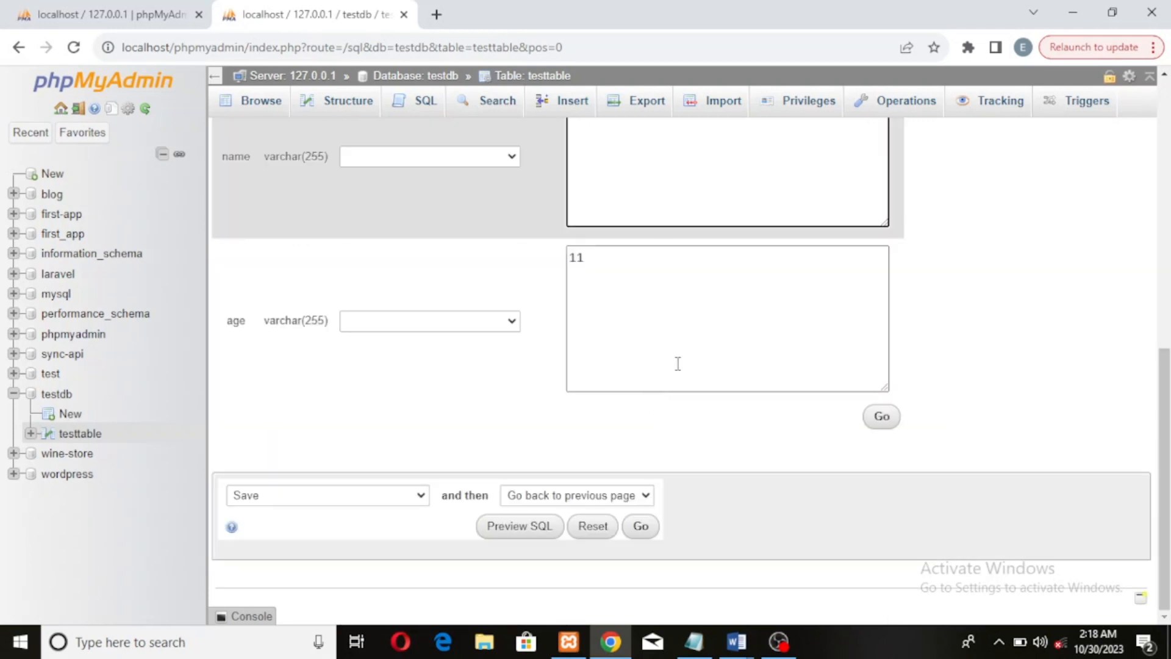
{"action": "left_click", "coordinate": [881, 420]}
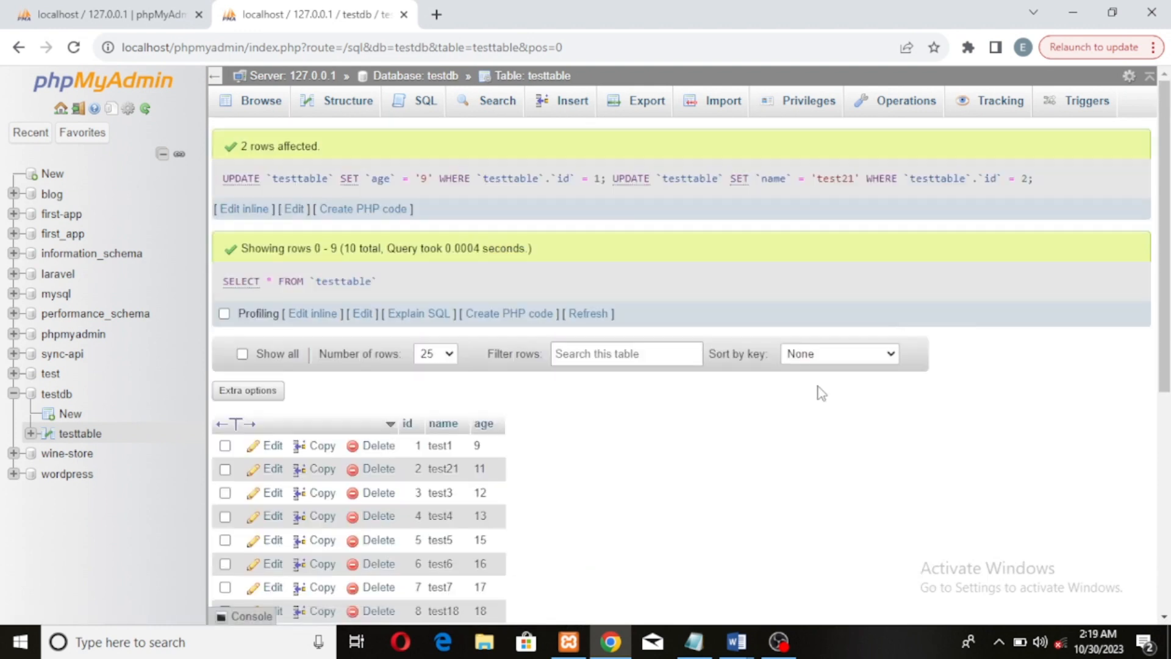
Edit the first row's age inline to 90
{"action": "scroll", "coordinate": [815, 392], "scroll_direction": "down", "scroll_amount": 3}
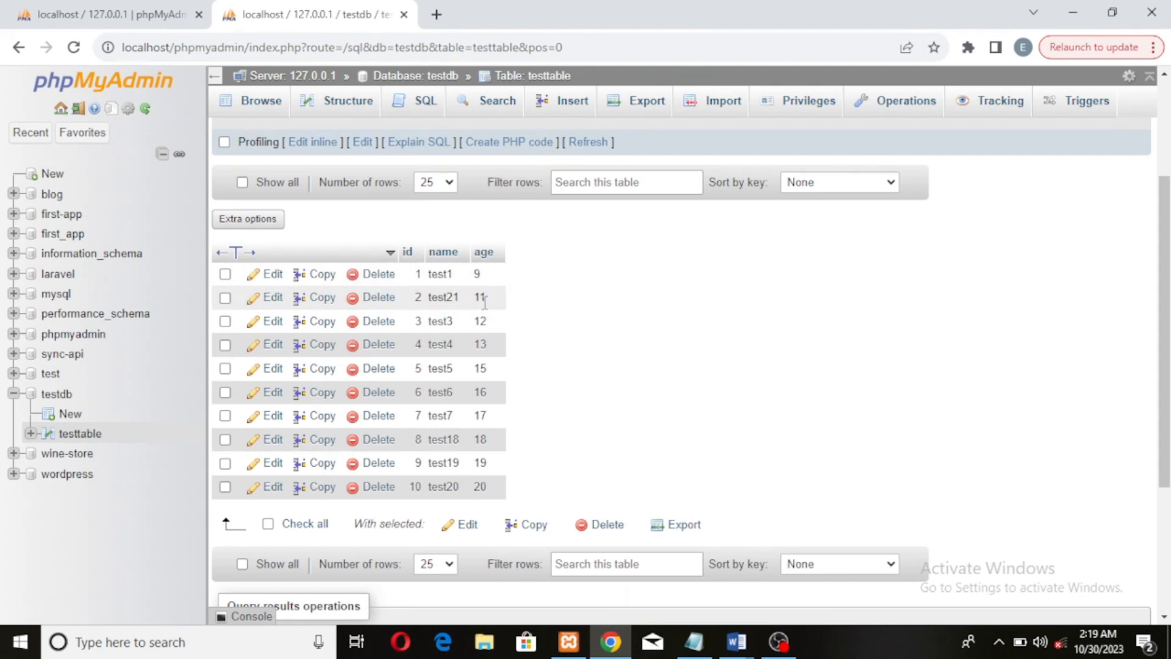
{"action": "double_click", "coordinate": [484, 273]}
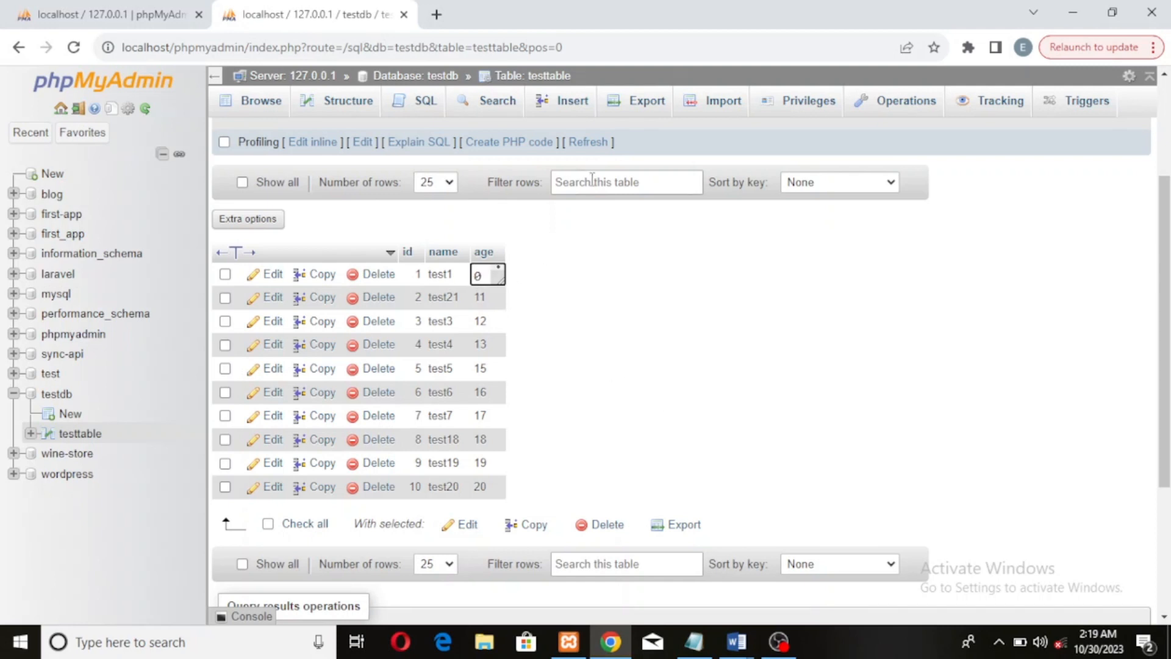
{"action": "left_click", "coordinate": [587, 255]}
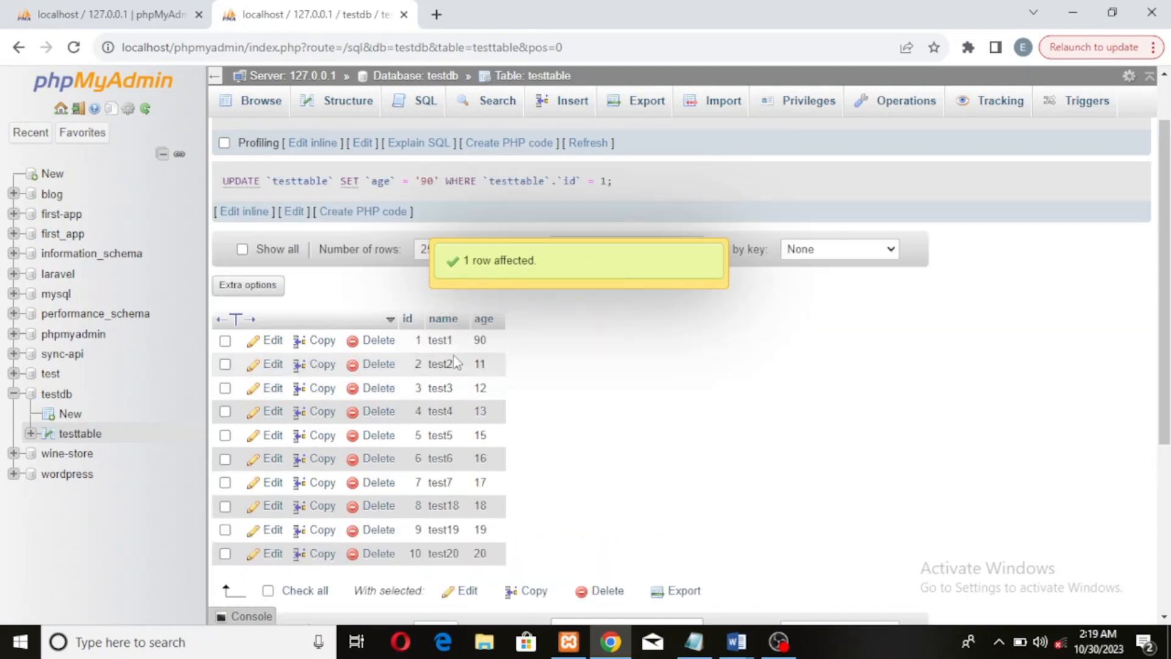
Edit the first row's name inline to test12
{"action": "double_click", "coordinate": [442, 342]}
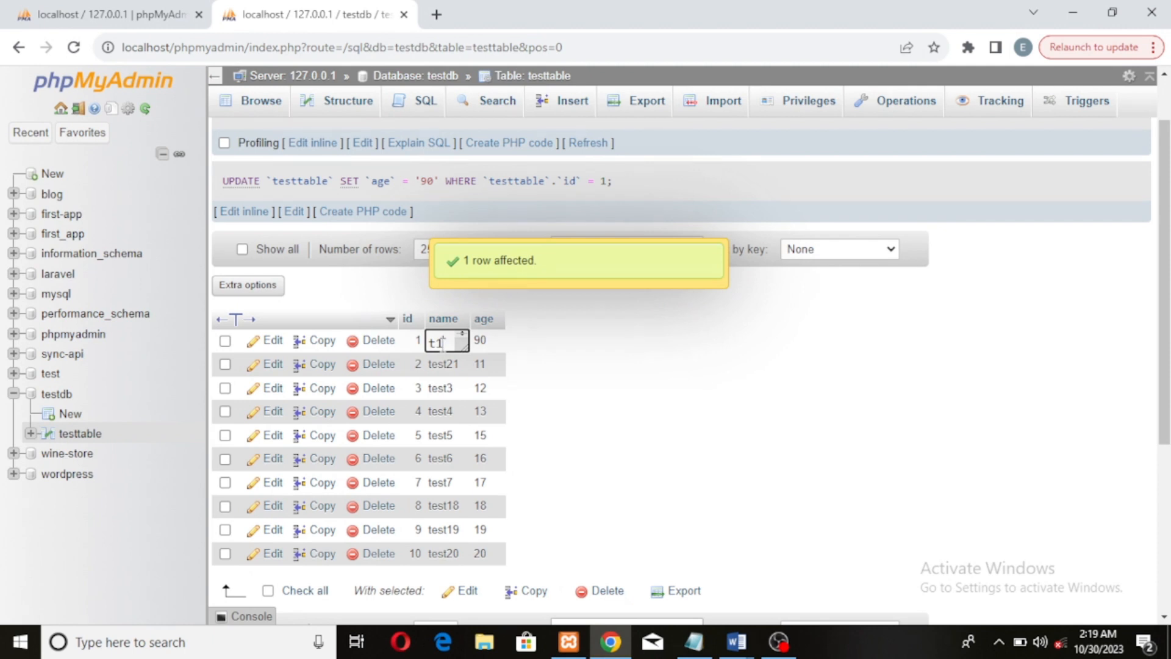
{"action": "type", "text": "2"}
{"action": "left_click", "coordinate": [705, 353]}
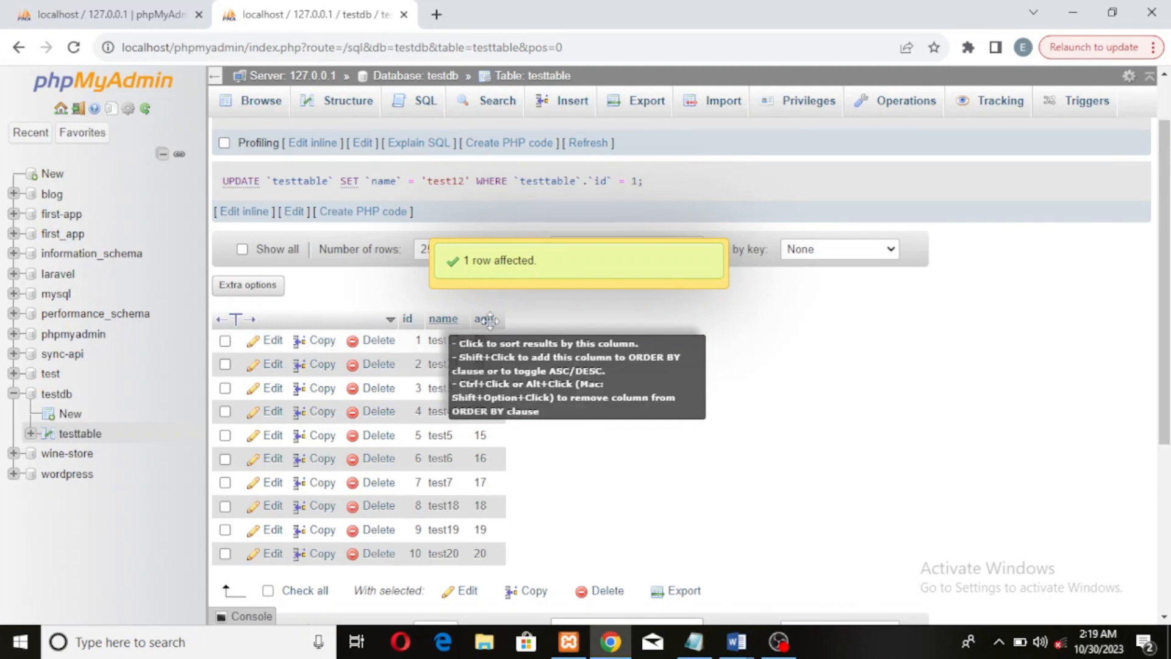
Delete the first row, test12, from the table
{"action": "scroll", "coordinate": [557, 371], "scroll_direction": "down", "scroll_amount": 3}
{"action": "scroll", "coordinate": [581, 349], "scroll_direction": "up", "scroll_amount": 2}
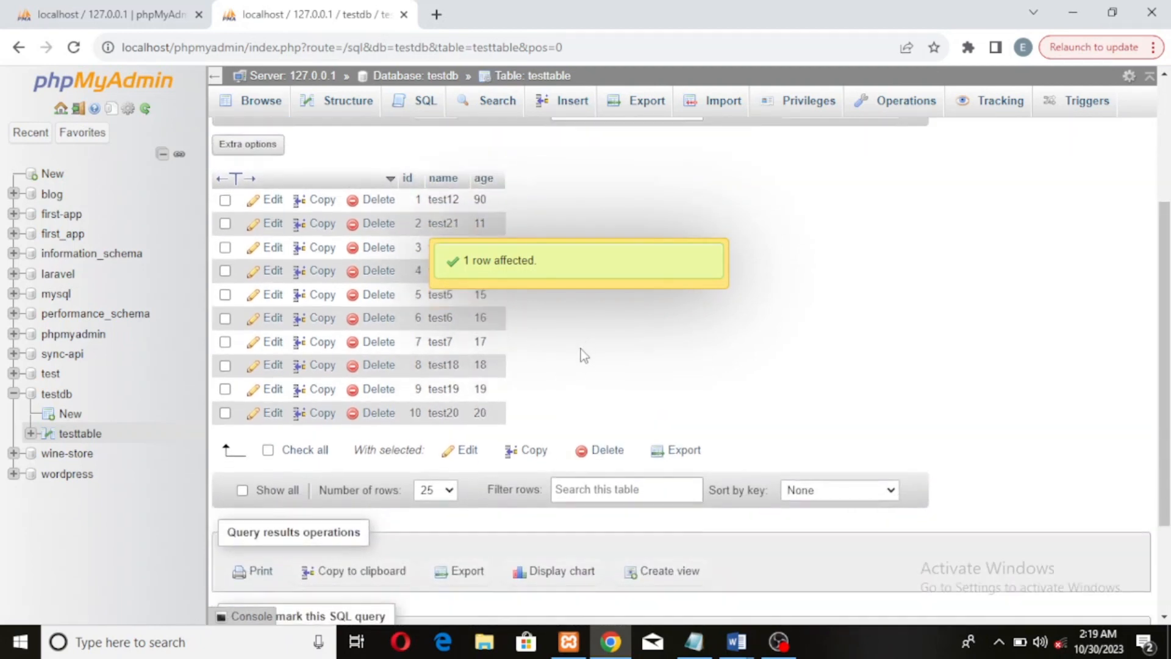
{"action": "scroll", "coordinate": [610, 372], "scroll_direction": "down", "scroll_amount": 2}
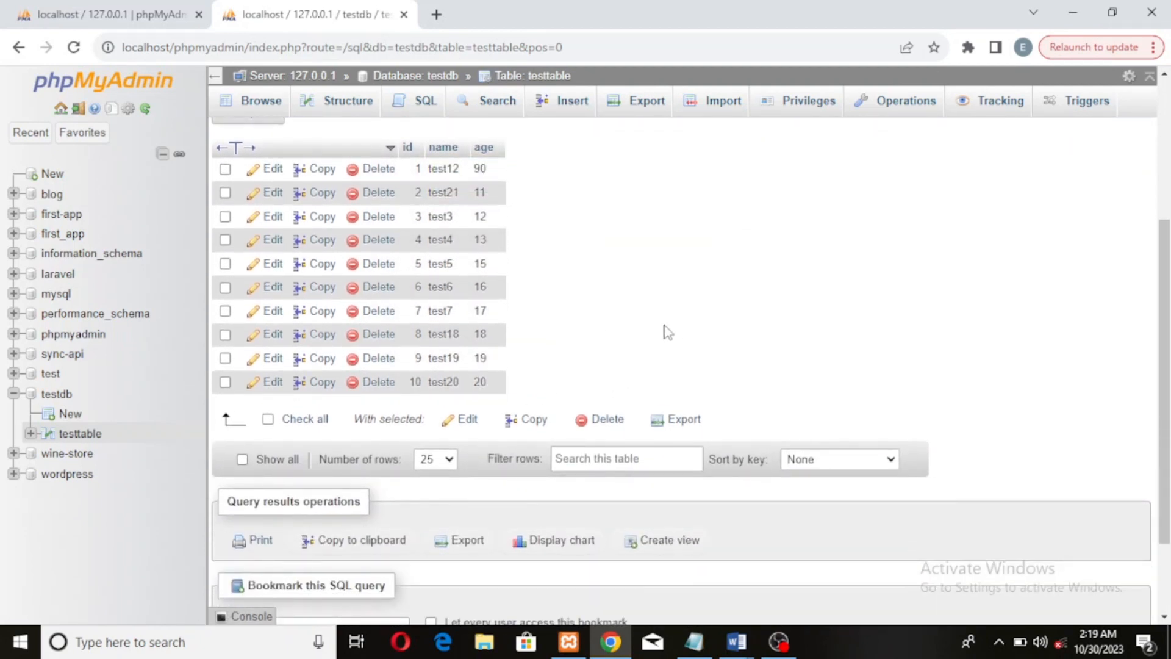
{"action": "scroll", "coordinate": [667, 319], "scroll_direction": "up", "scroll_amount": 2}
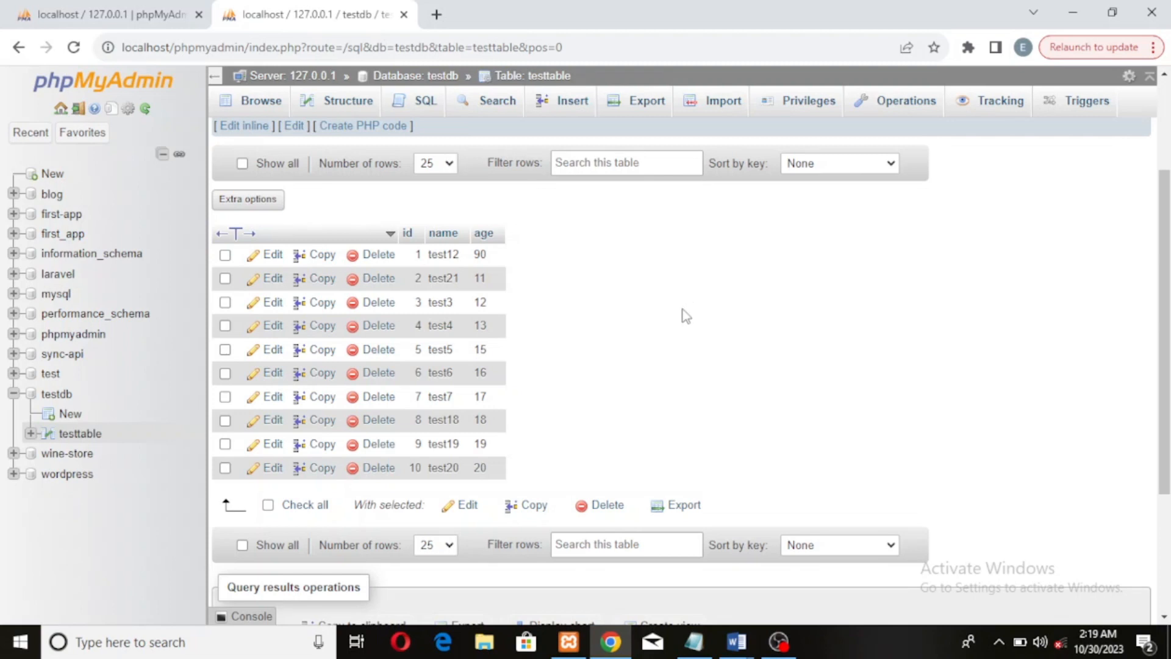
{"action": "scroll", "coordinate": [665, 311], "scroll_direction": "up", "scroll_amount": 2}
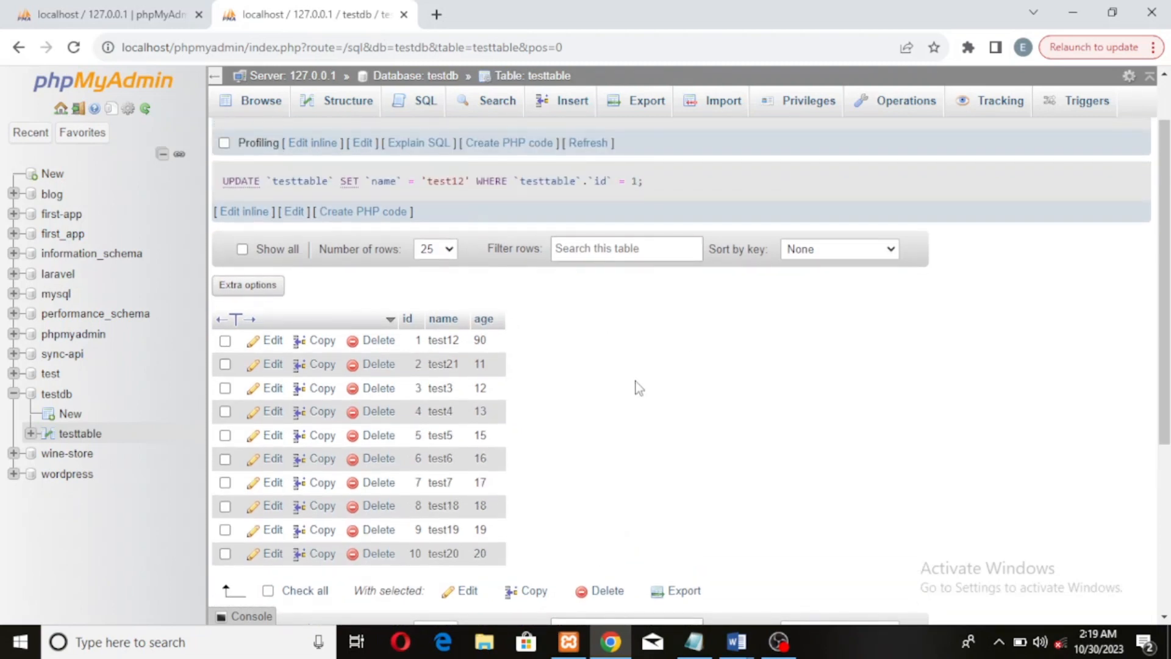
{"action": "scroll", "coordinate": [636, 385], "scroll_direction": "down", "scroll_amount": 2}
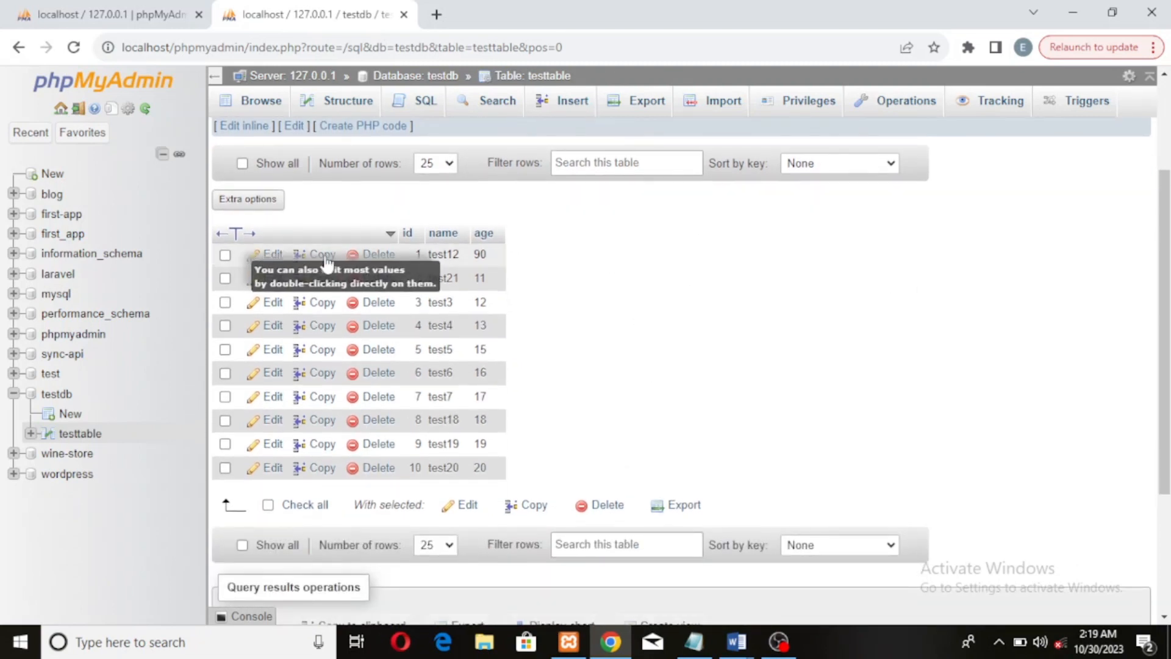
{"action": "left_click", "coordinate": [386, 261]}
{"action": "left_click", "coordinate": [599, 393]}
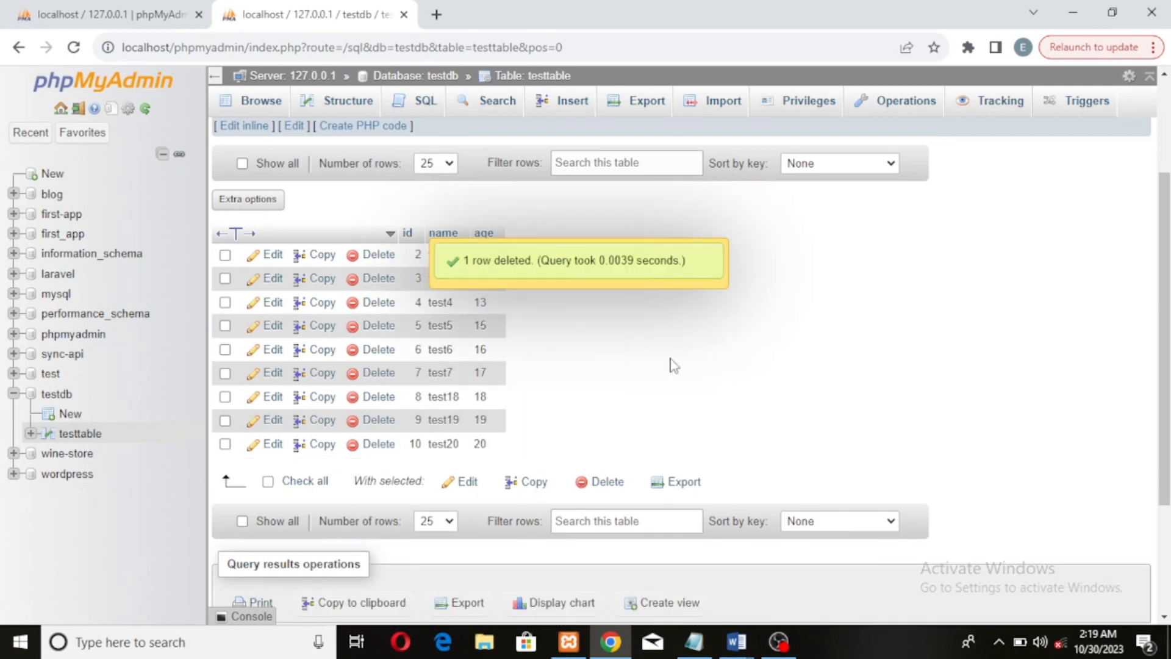
Delete the rows with ids 2 and 4 together and confirm the deletion
{"action": "left_click", "coordinate": [225, 255]}
{"action": "left_click", "coordinate": [225, 302]}
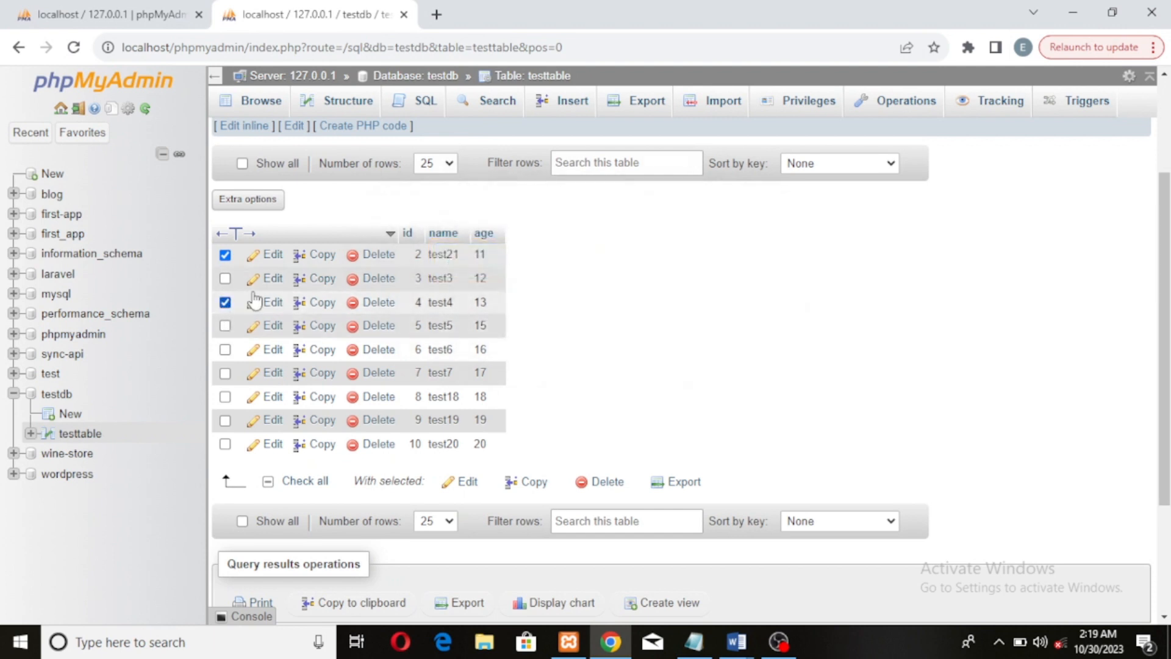
{"action": "left_click", "coordinate": [608, 483]}
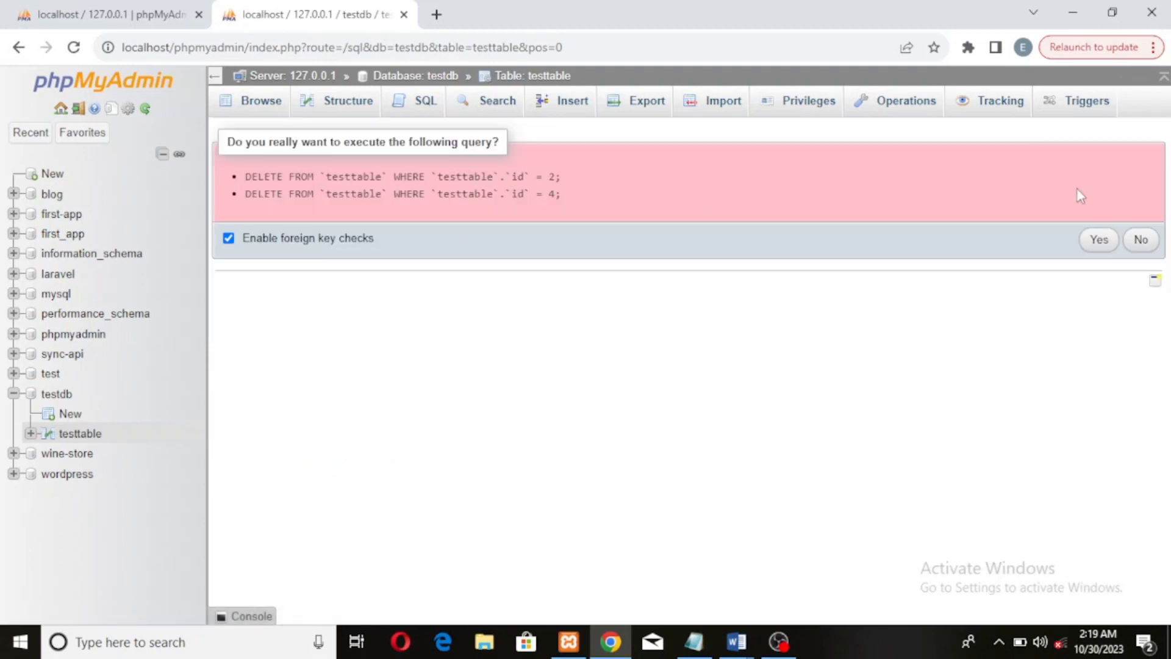
{"action": "left_click", "coordinate": [1100, 241]}
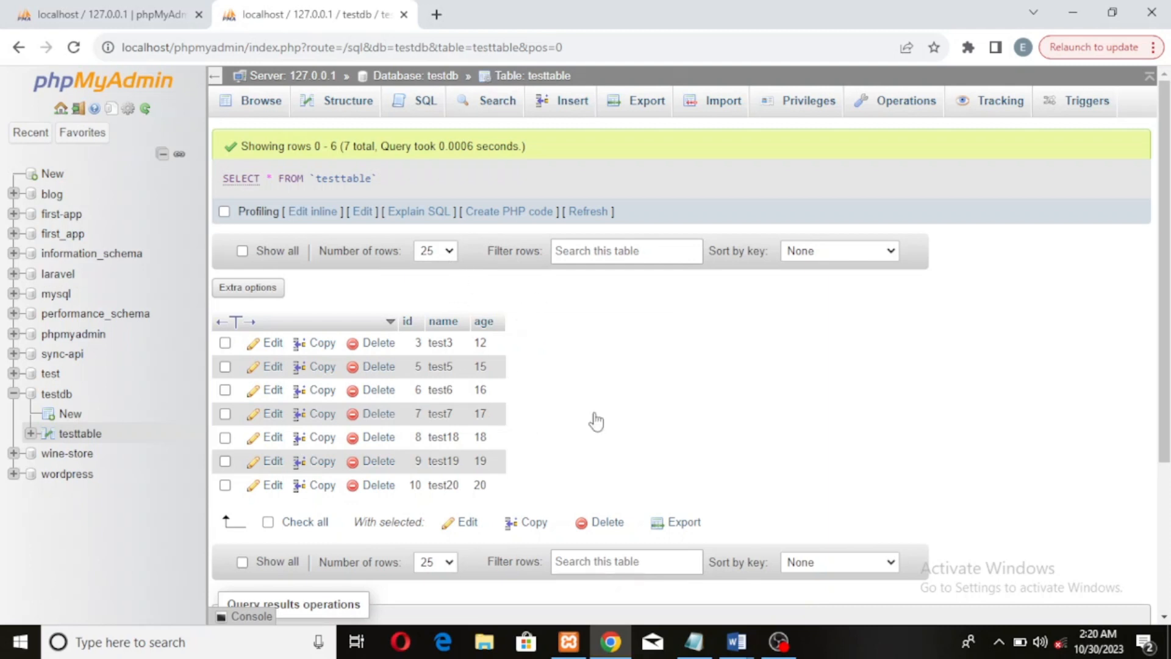
Set the number of rows shown per page to 100
{"action": "left_click", "coordinate": [449, 254]}
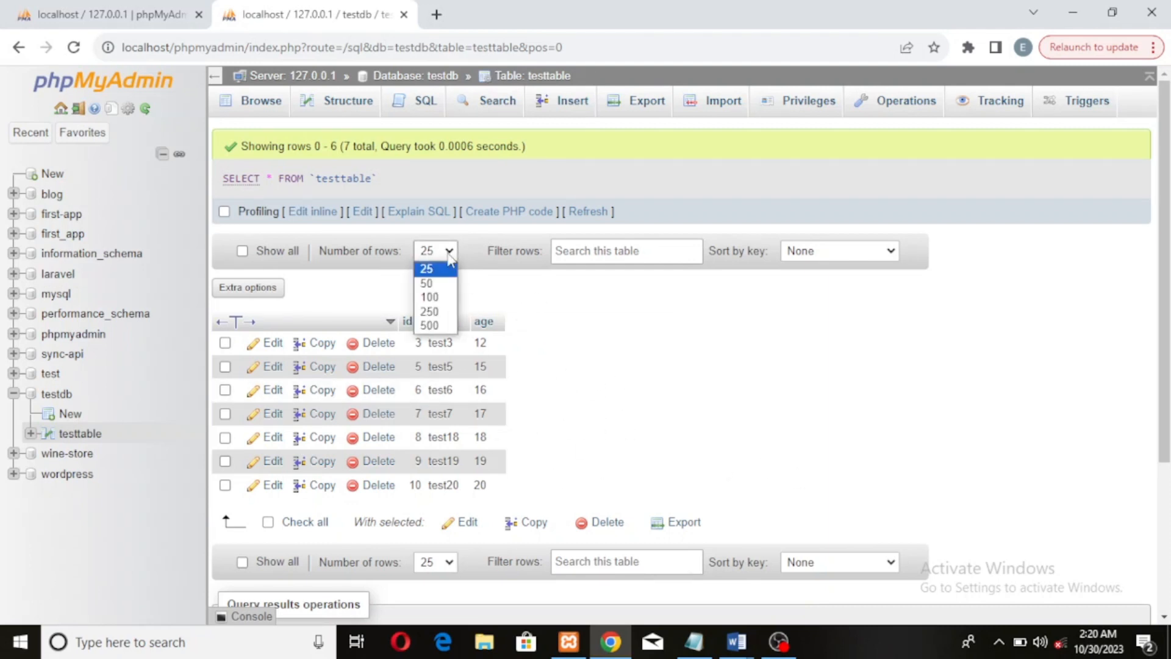
{"action": "left_click", "coordinate": [433, 284]}
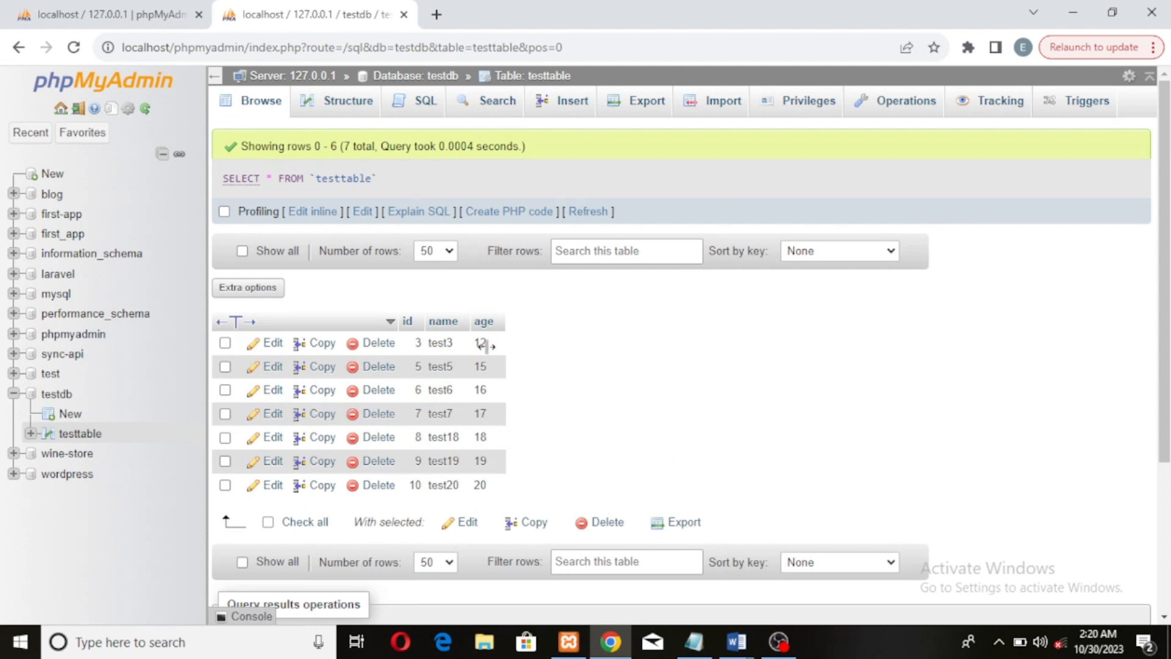
{"action": "left_click", "coordinate": [447, 252]}
{"action": "left_click", "coordinate": [438, 299]}
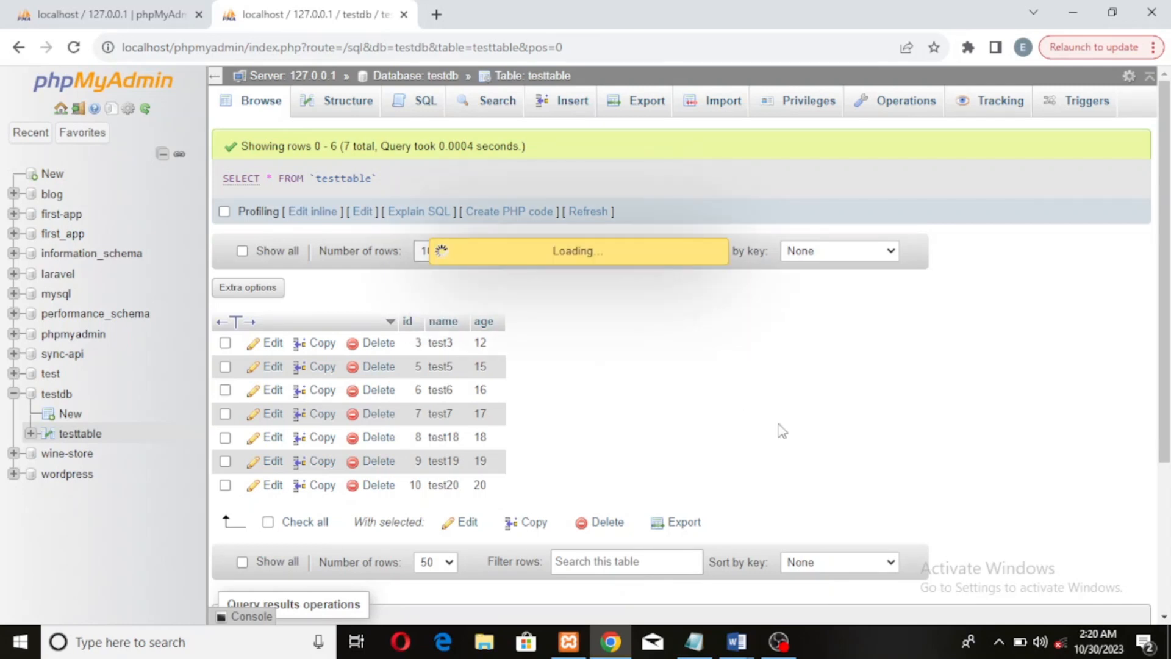
{"action": "left_click", "coordinate": [446, 260]}
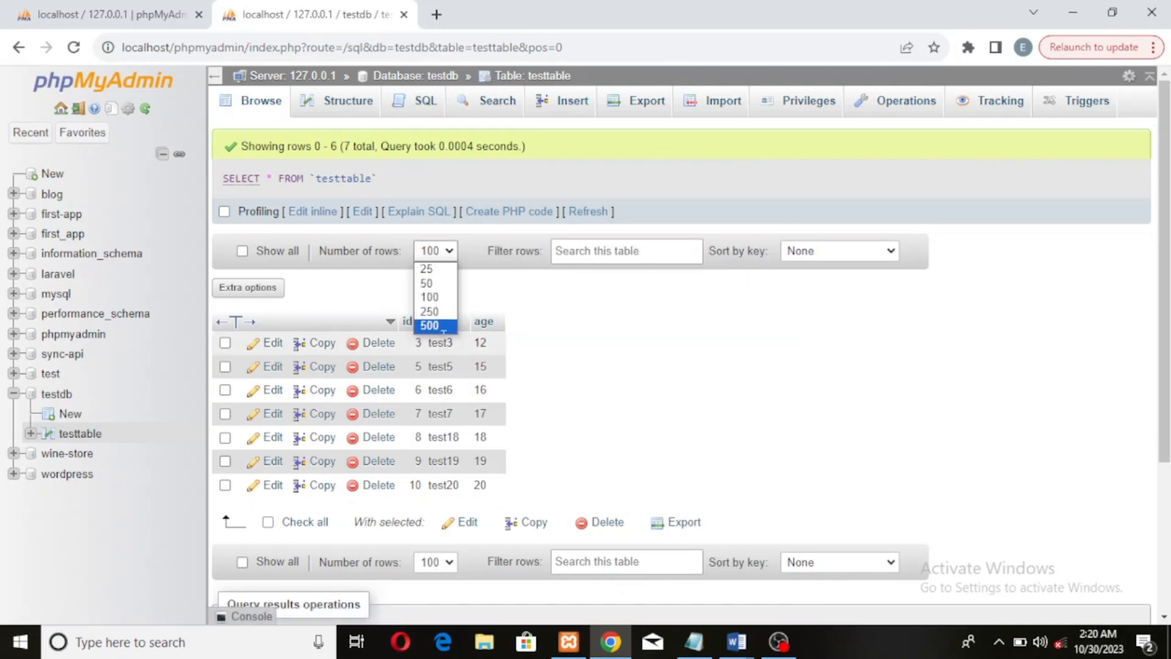
{"action": "left_click", "coordinate": [682, 415]}
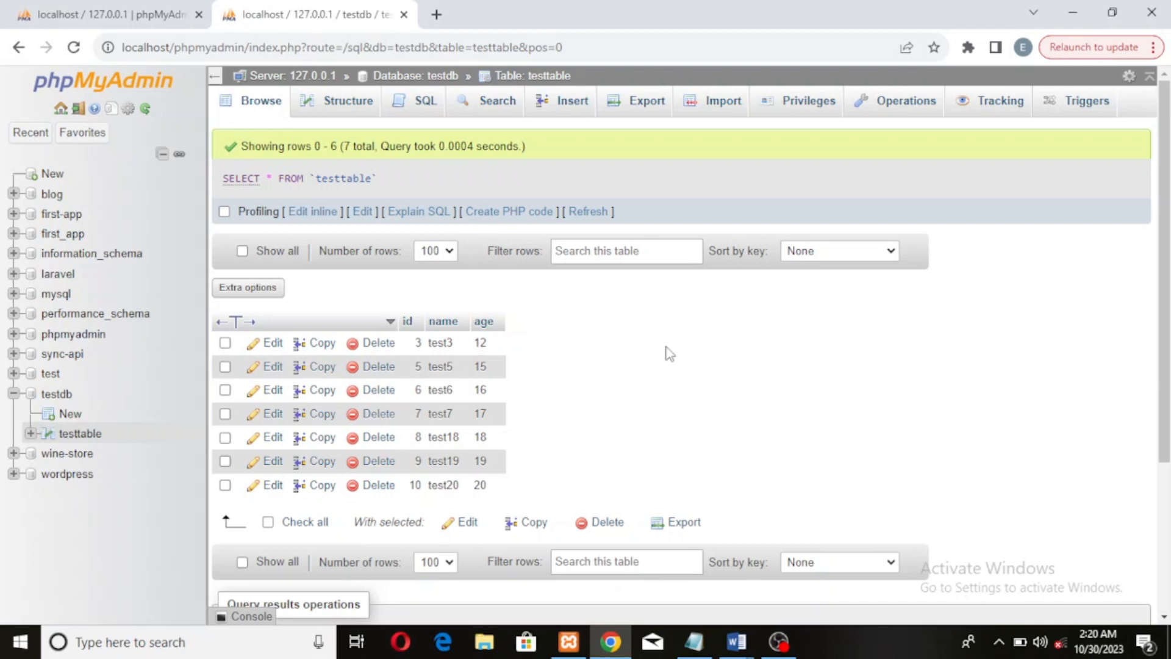
Filter the table rows by the text test2
{"action": "left_click", "coordinate": [639, 255]}
{"action": "type", "text": "3"}
{"action": "type", "text": "test"}
{"action": "type", "text": "2"}
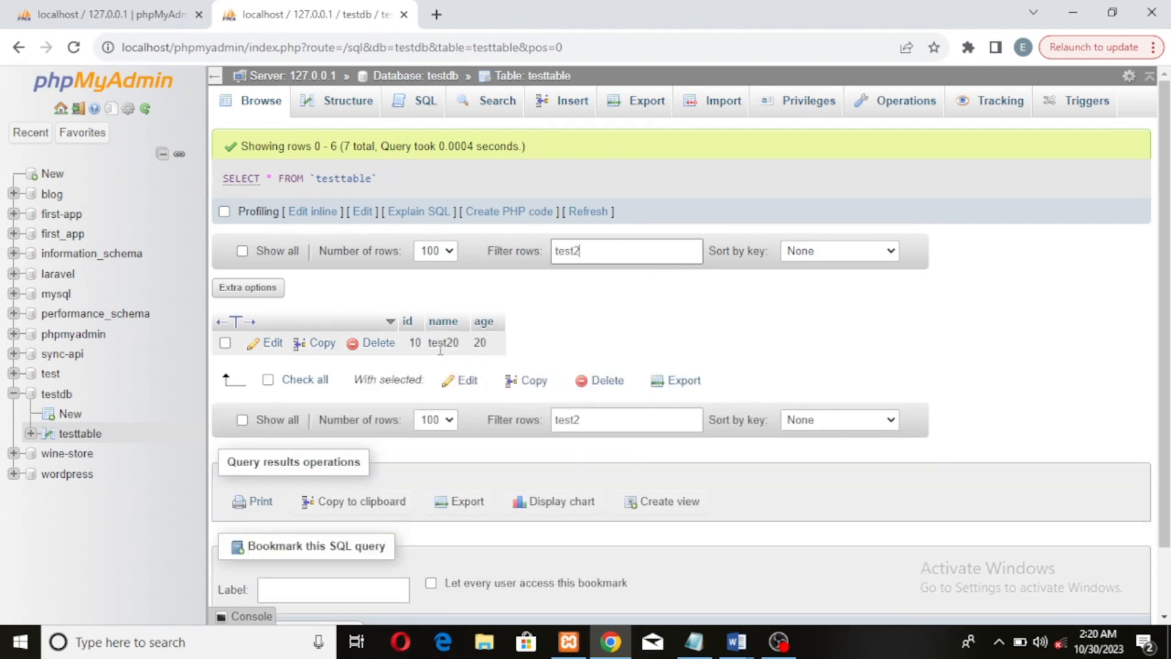
Sort the rows by the primary key, first ascending and finally descending
{"action": "left_click", "coordinate": [891, 253]}
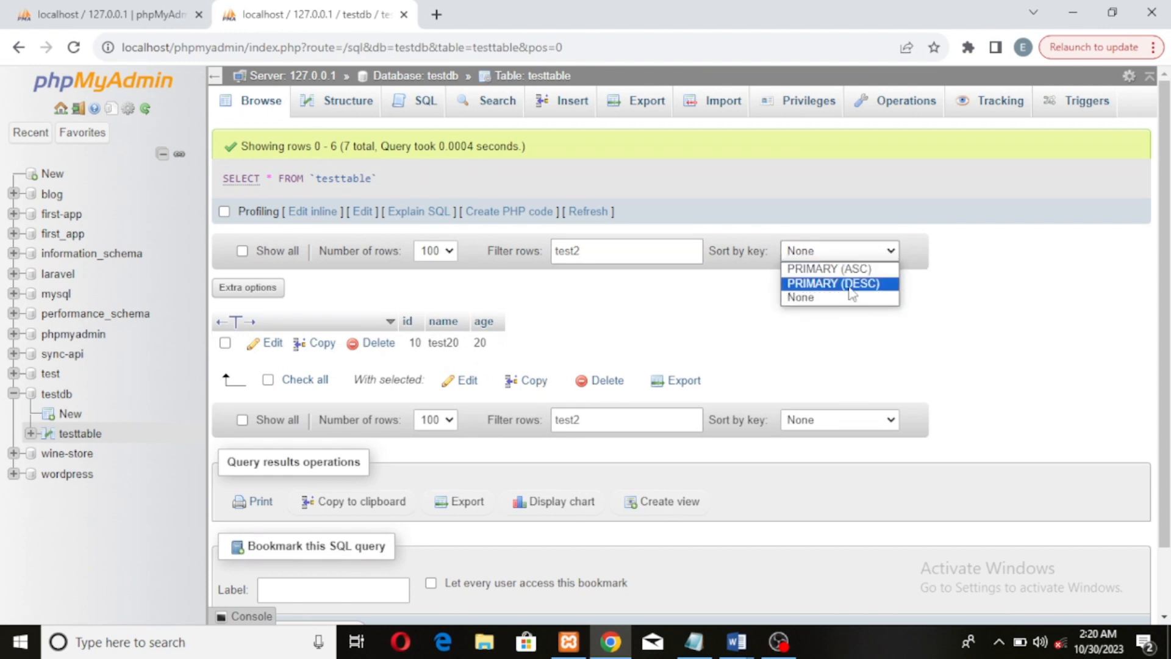
{"action": "left_click", "coordinate": [791, 342]}
{"action": "left_click", "coordinate": [892, 252]}
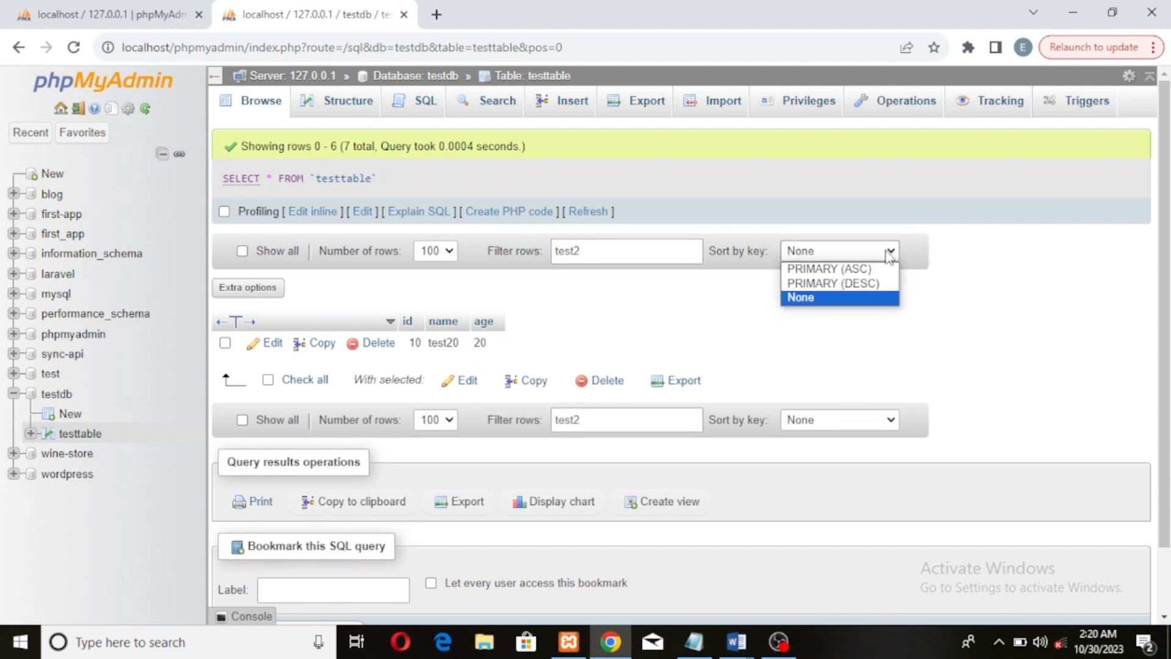
{"action": "left_click", "coordinate": [867, 271]}
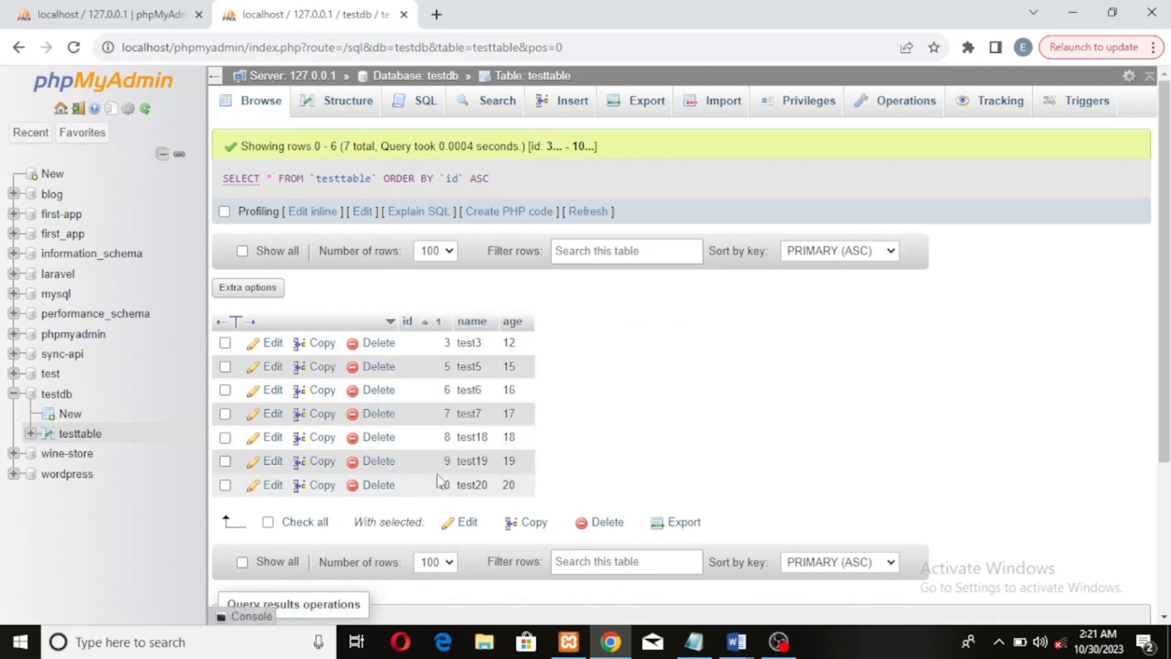
{"action": "left_click", "coordinate": [886, 254]}
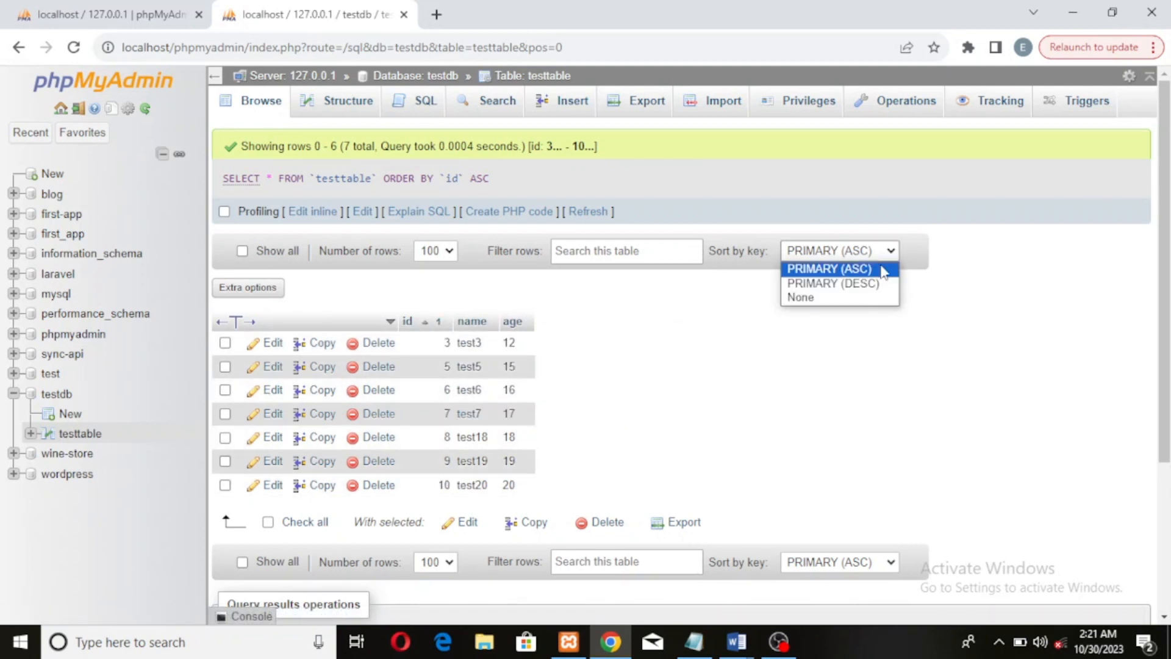
{"action": "left_click", "coordinate": [870, 286]}
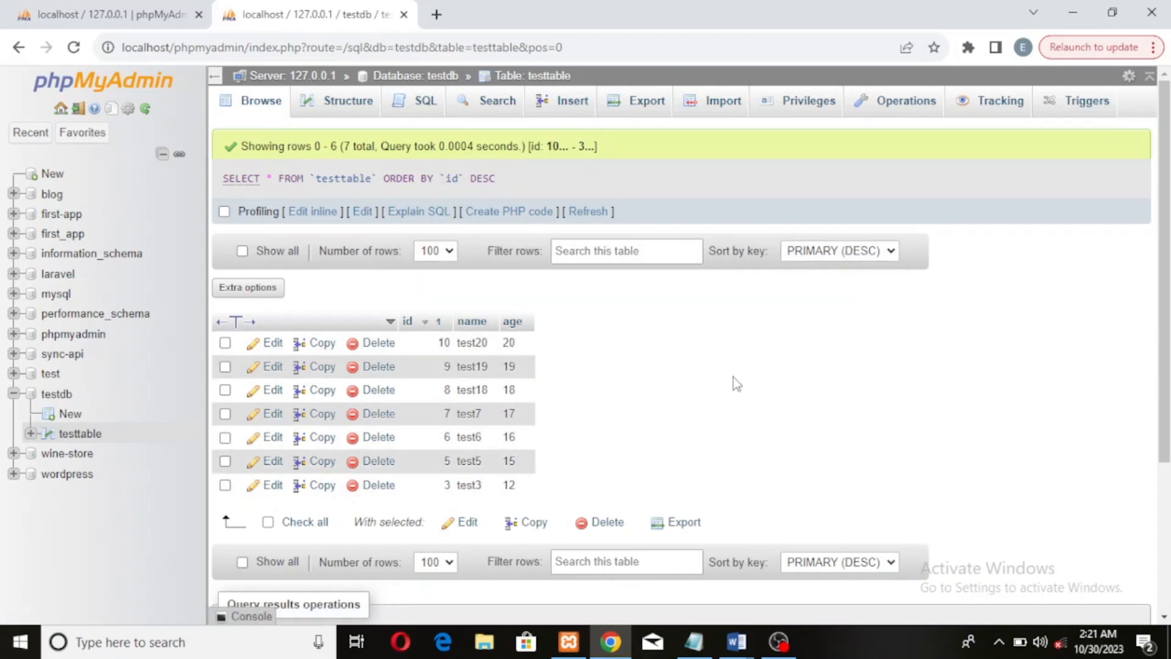
Try to export rows without any row selected
{"action": "scroll", "coordinate": [734, 377], "scroll_direction": "down", "scroll_amount": 2}
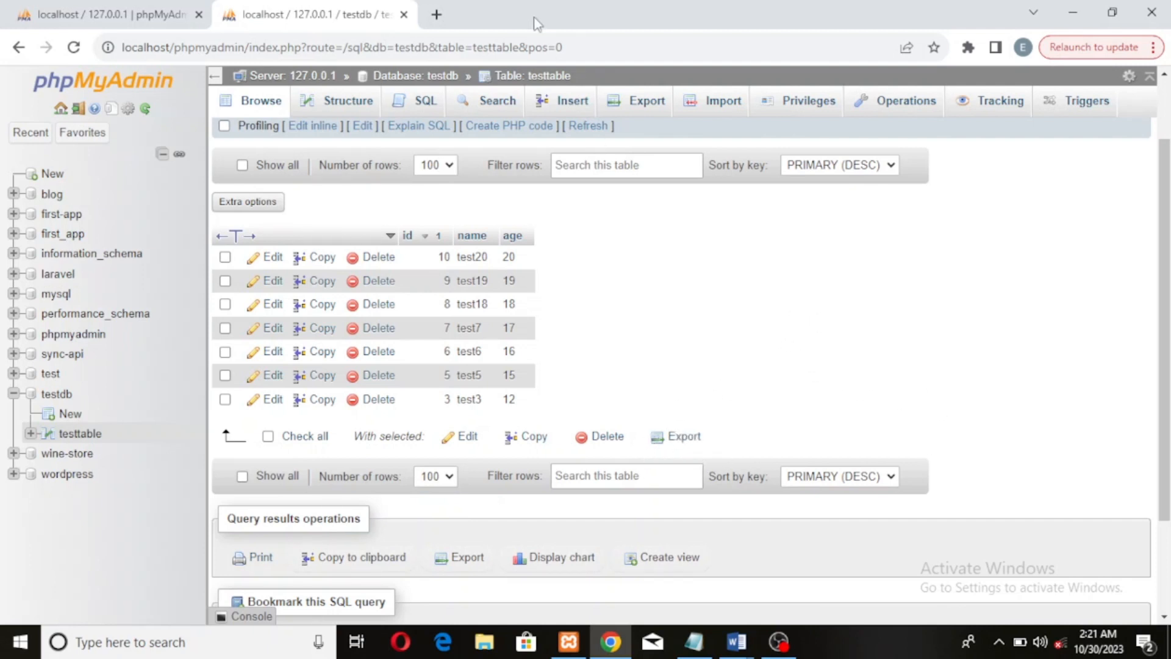
{"action": "left_click", "coordinate": [687, 439]}
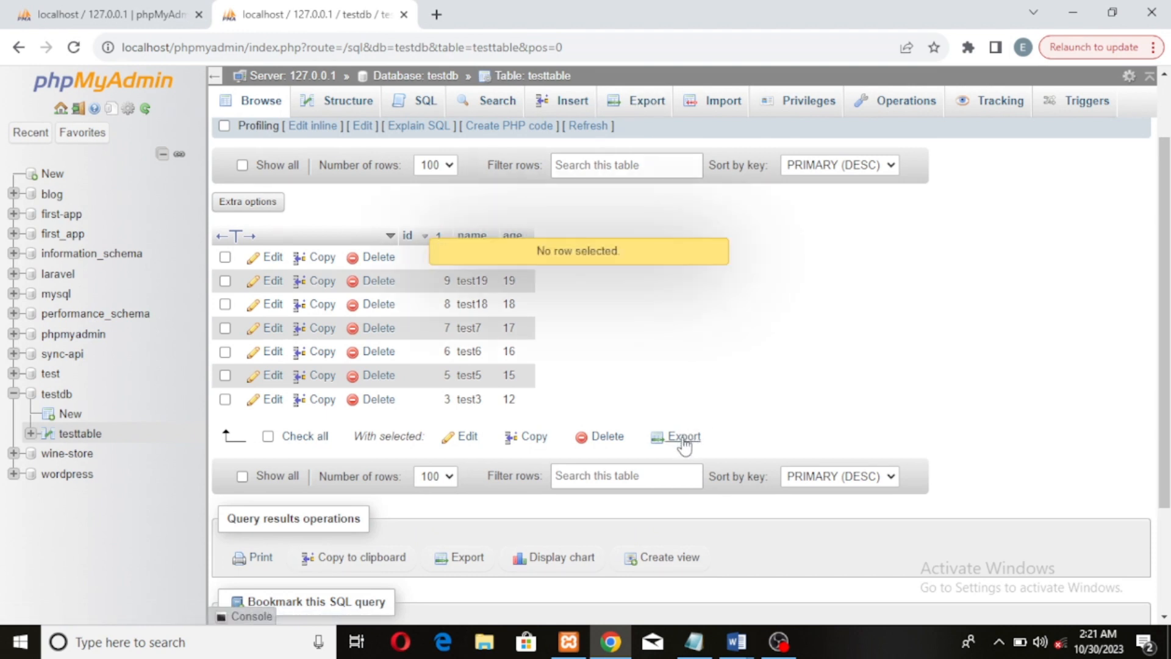
{"action": "scroll", "coordinate": [668, 275], "scroll_direction": "up", "scroll_amount": 3}
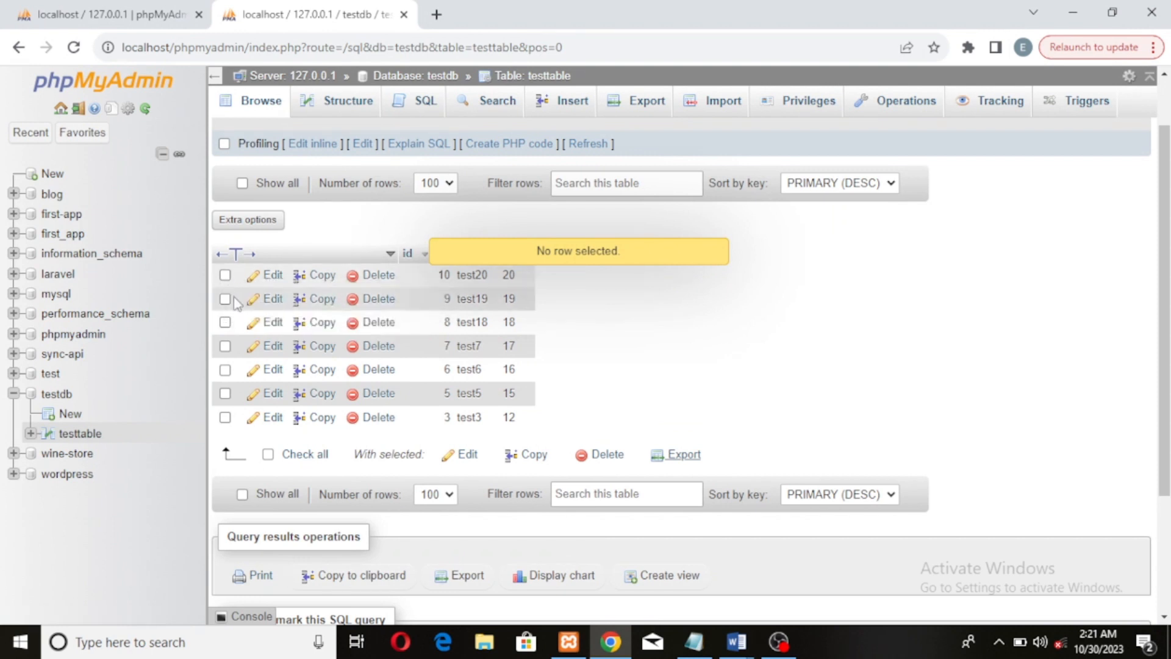
Select all rows, export them as an SQL file with the quick method, and return to browsing the table
{"action": "left_click", "coordinate": [268, 454]}
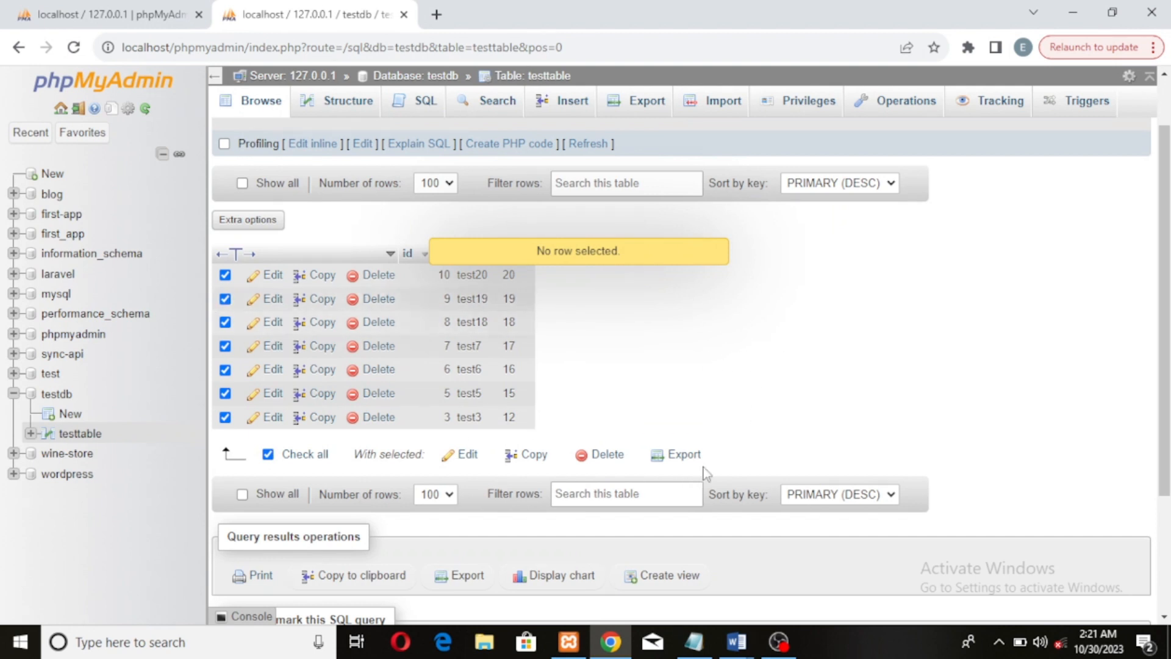
{"action": "left_click", "coordinate": [693, 444]}
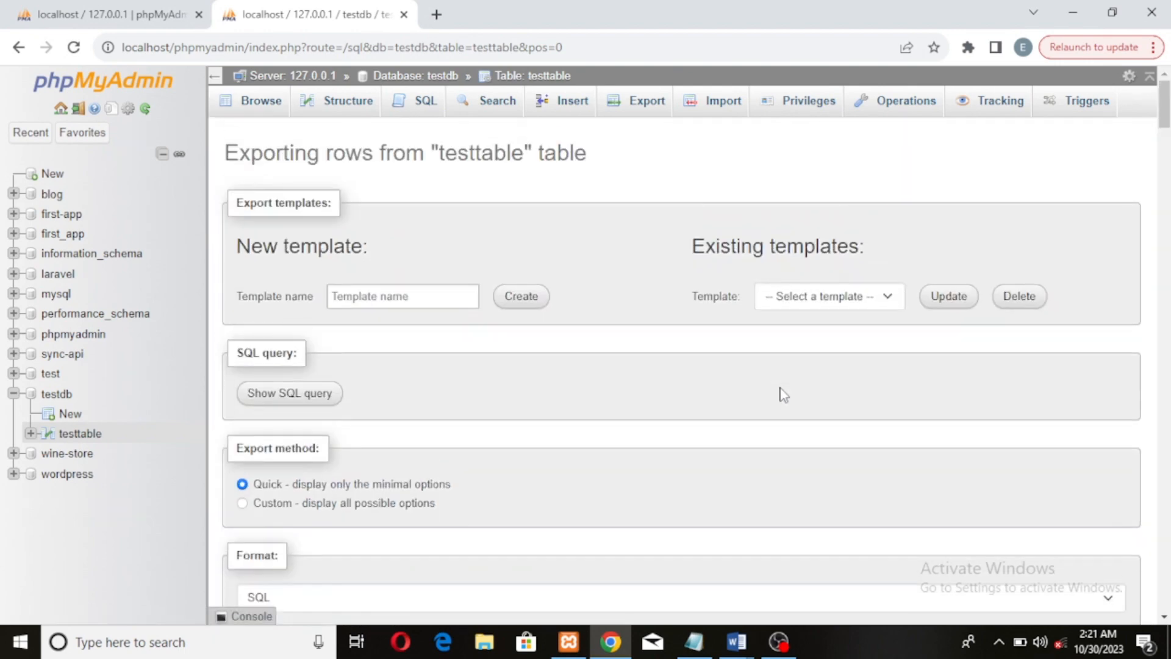
{"action": "scroll", "coordinate": [756, 440], "scroll_direction": "down", "scroll_amount": 5}
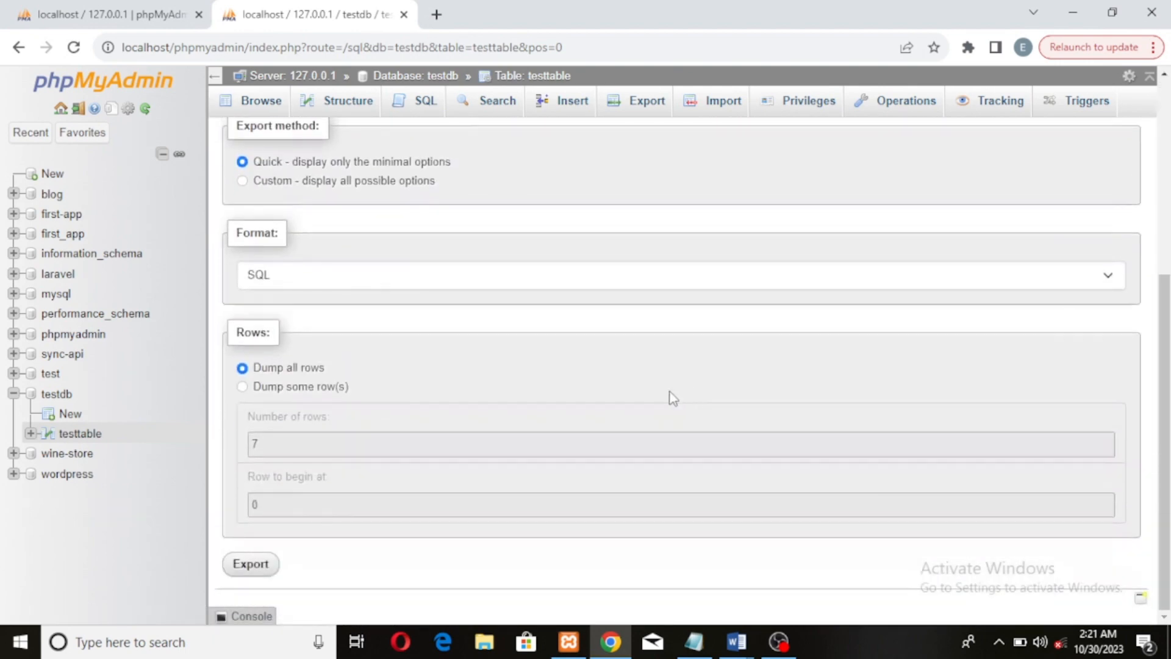
{"action": "left_click", "coordinate": [244, 573]}
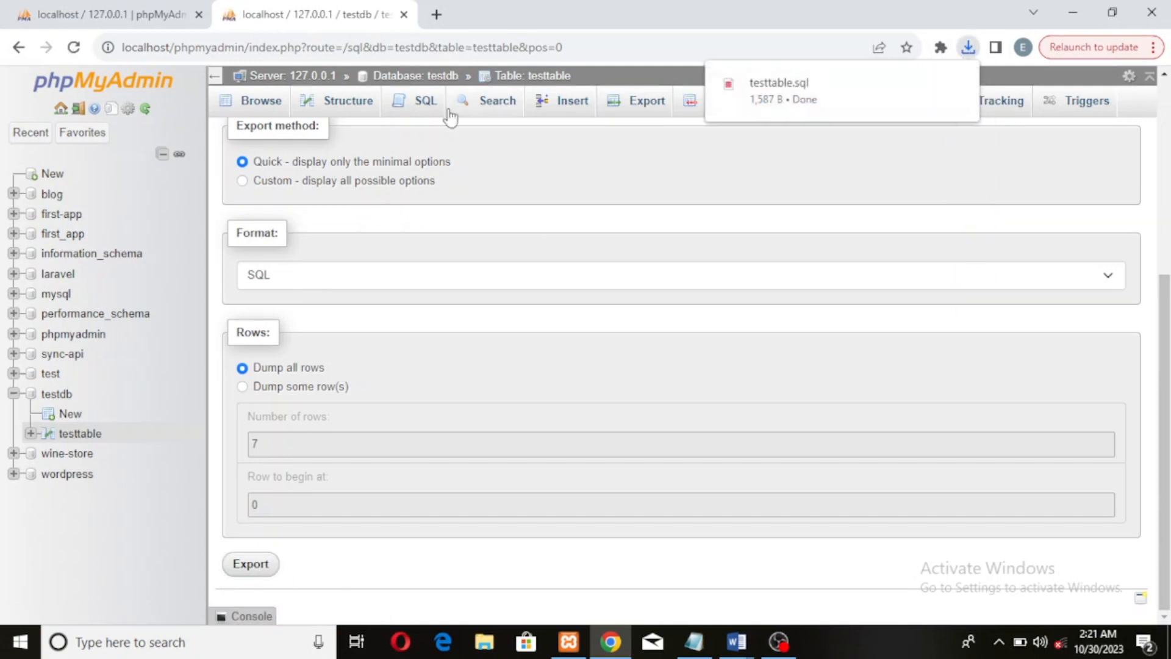
{"action": "scroll", "coordinate": [437, 141], "scroll_direction": "up", "scroll_amount": 5}
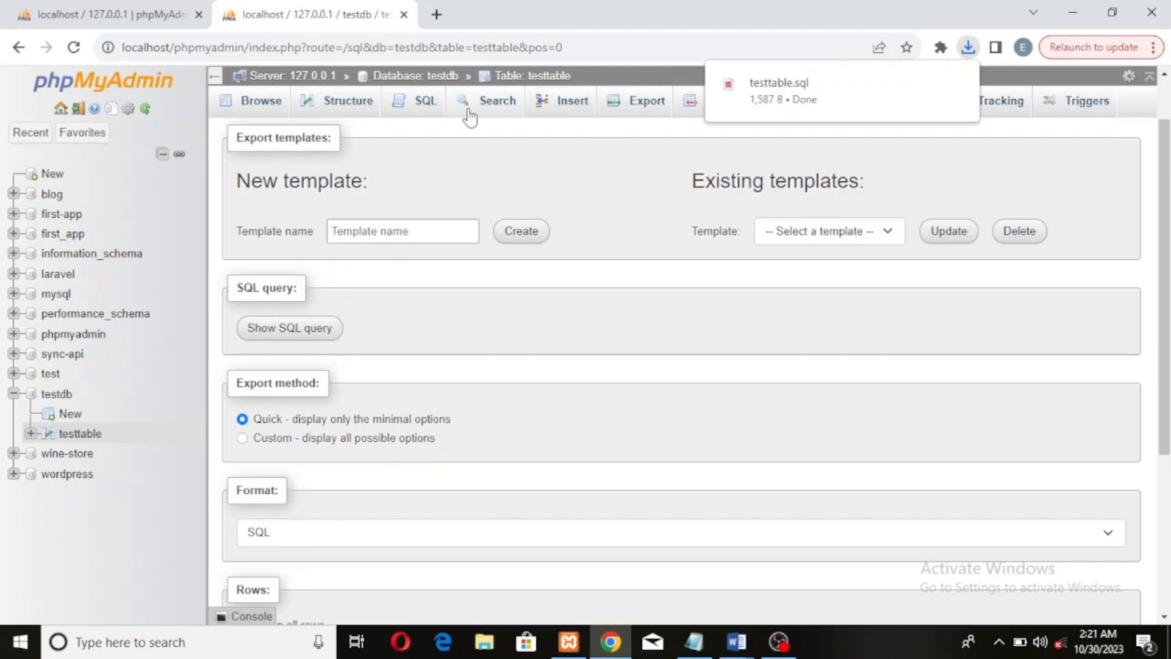
{"action": "left_click", "coordinate": [257, 108]}
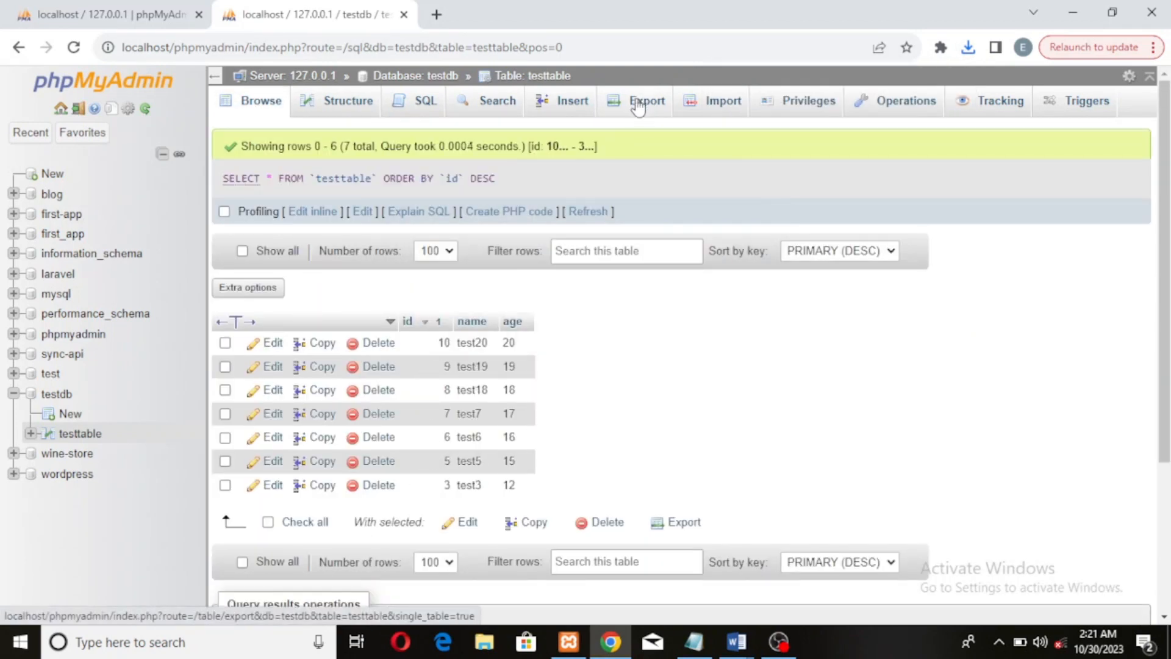
Examine the table export options for dumping only some rows, without exporting
{"action": "left_click", "coordinate": [638, 114]}
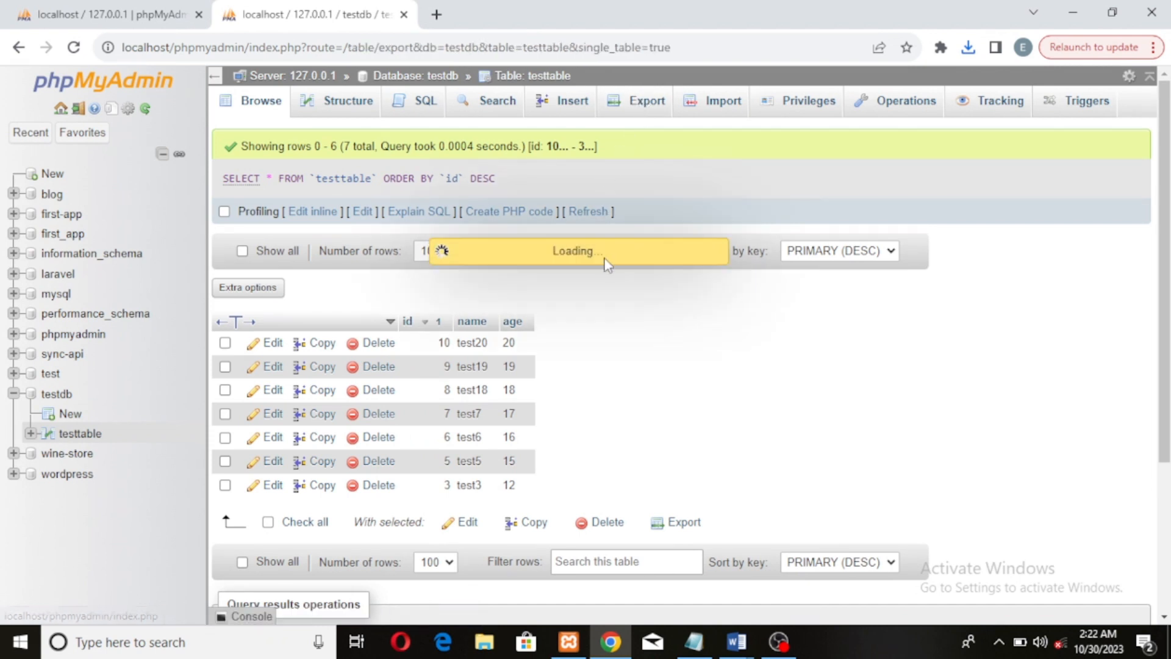
{"action": "scroll", "coordinate": [601, 314], "scroll_direction": "down", "scroll_amount": 3}
{"action": "scroll", "coordinate": [594, 304], "scroll_direction": "down", "scroll_amount": 1}
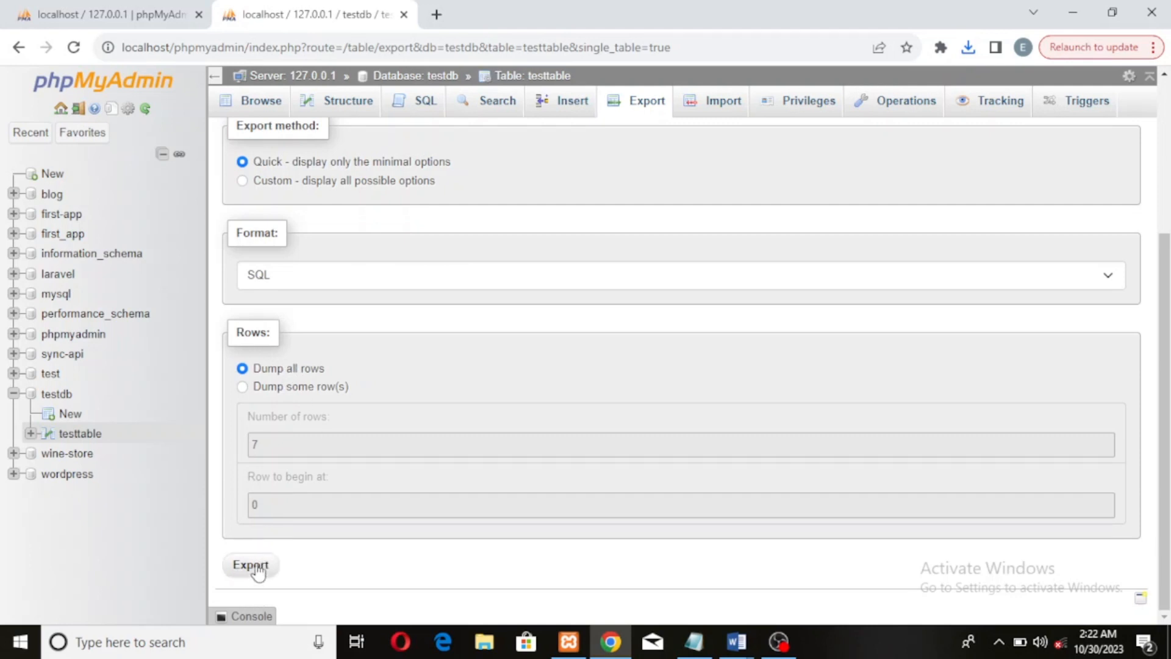
{"action": "left_click", "coordinate": [308, 388]}
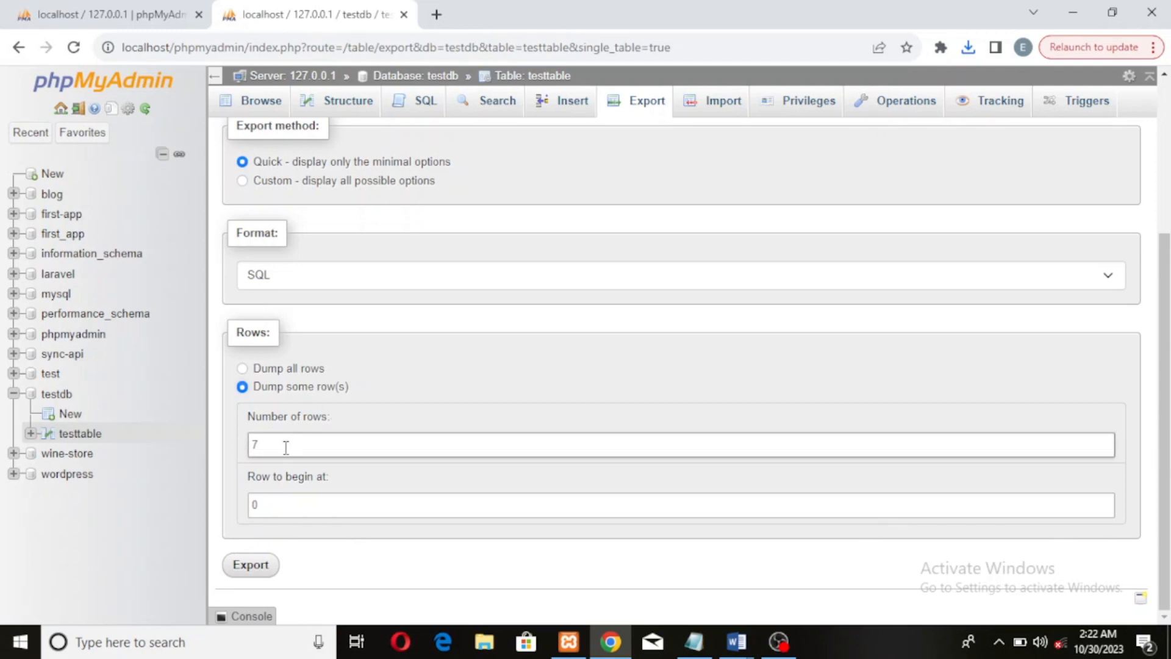
{"action": "left_click", "coordinate": [317, 450]}
{"action": "double_click", "coordinate": [285, 504]}
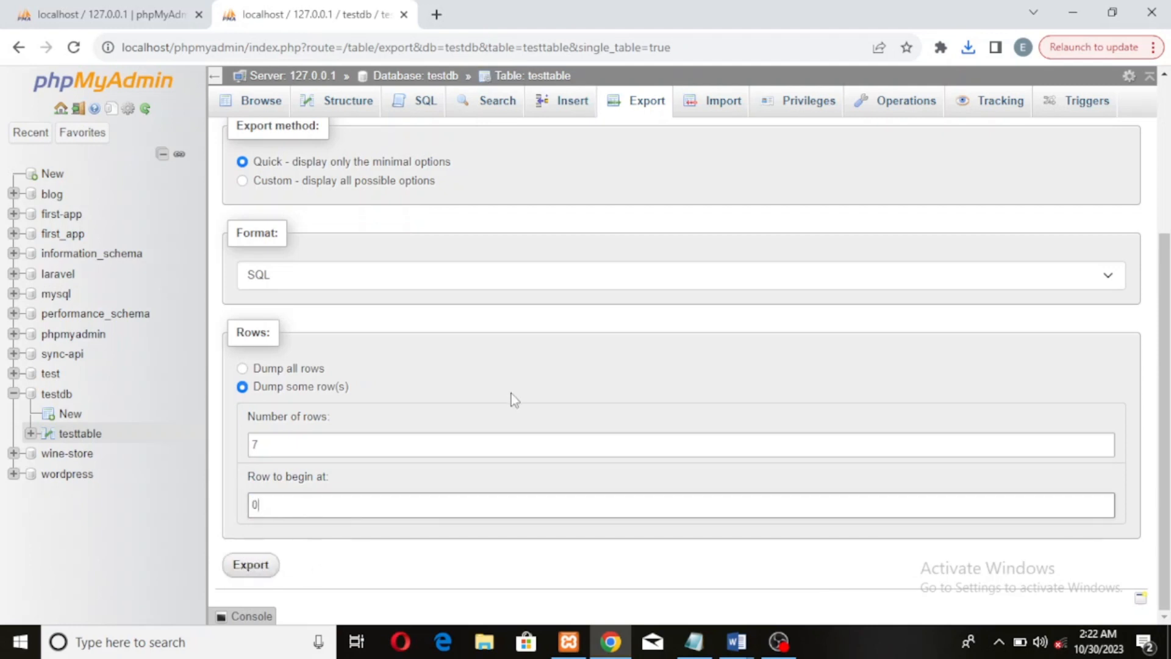
{"action": "scroll", "coordinate": [511, 400], "scroll_direction": "up", "scroll_amount": 3}
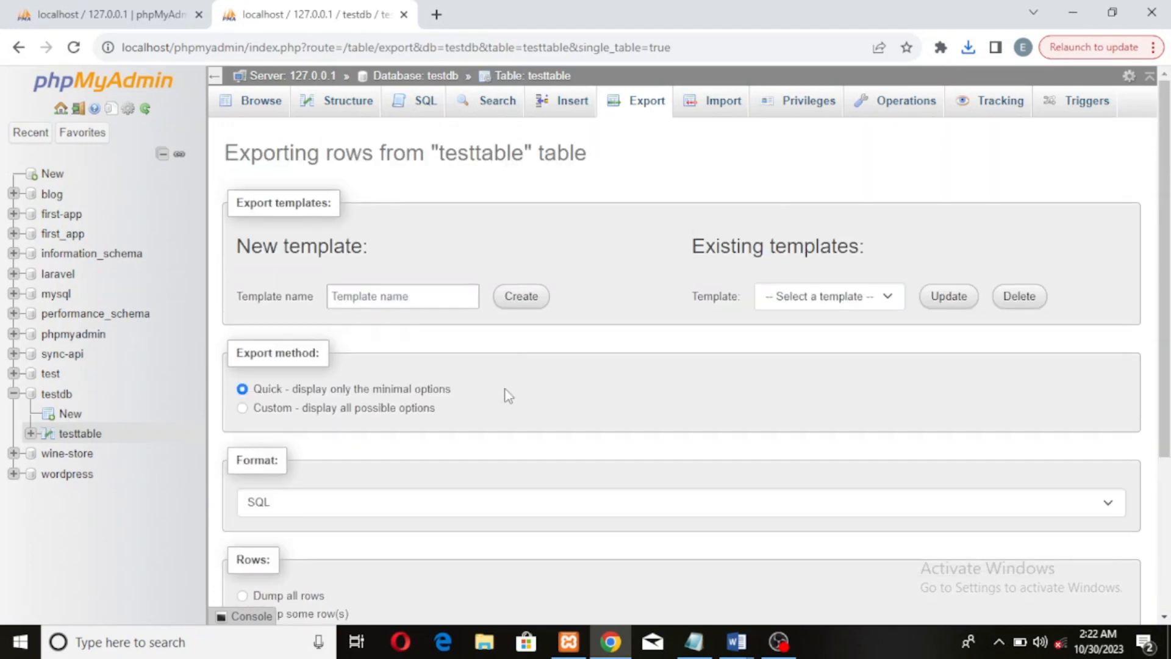
{"action": "left_click", "coordinate": [251, 105]}
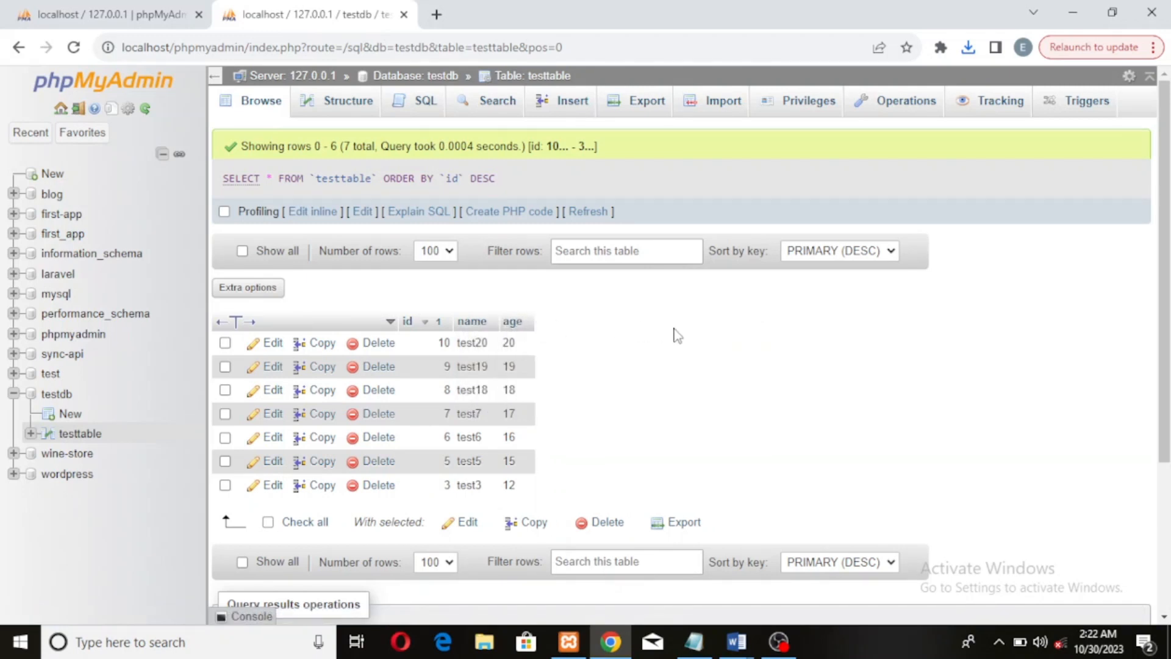
Rename the name and age columns to names and ages, and view the table's rows
{"action": "left_click", "coordinate": [341, 105]}
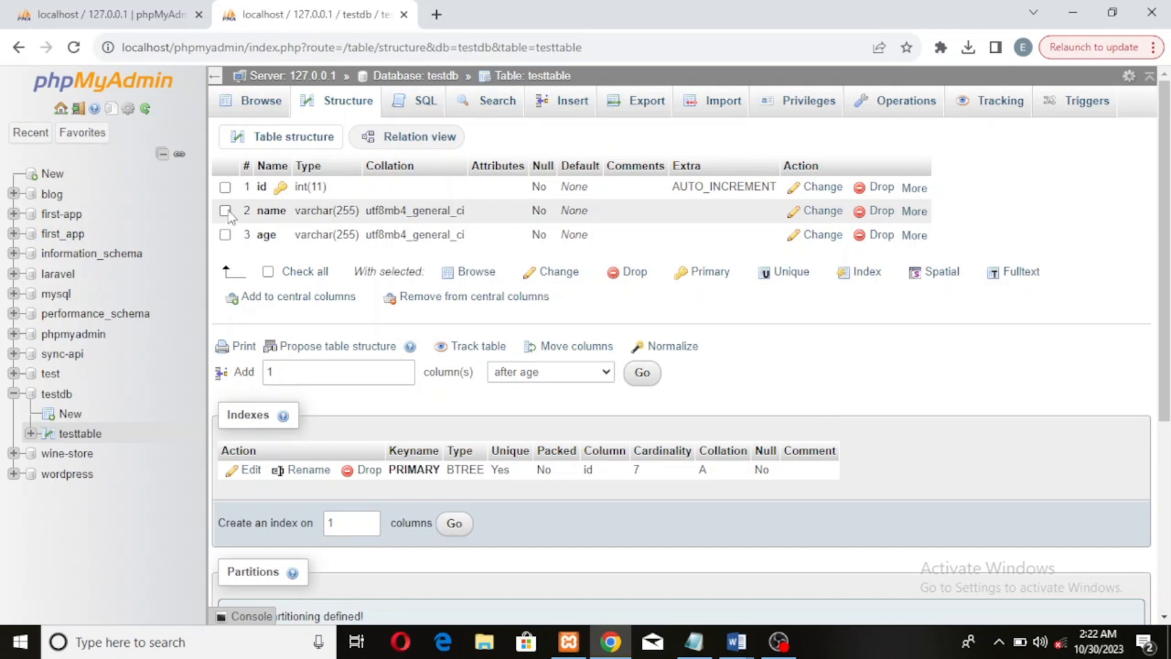
{"action": "left_click", "coordinate": [226, 211]}
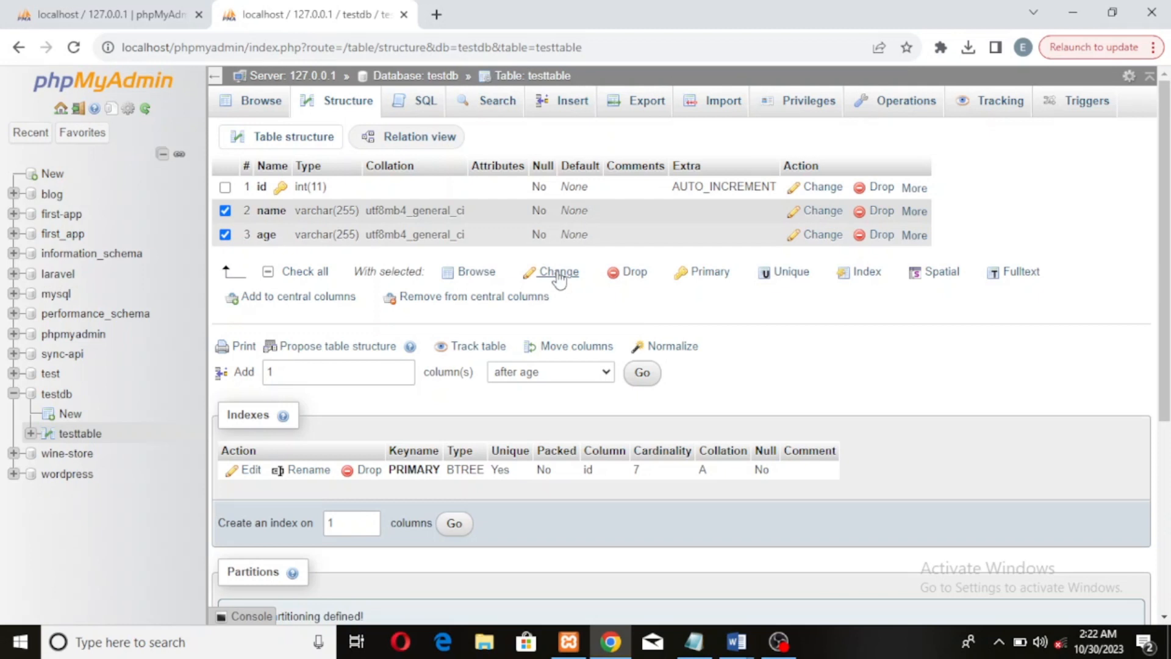
{"action": "left_click", "coordinate": [559, 276]}
{"action": "left_click", "coordinate": [287, 210]}
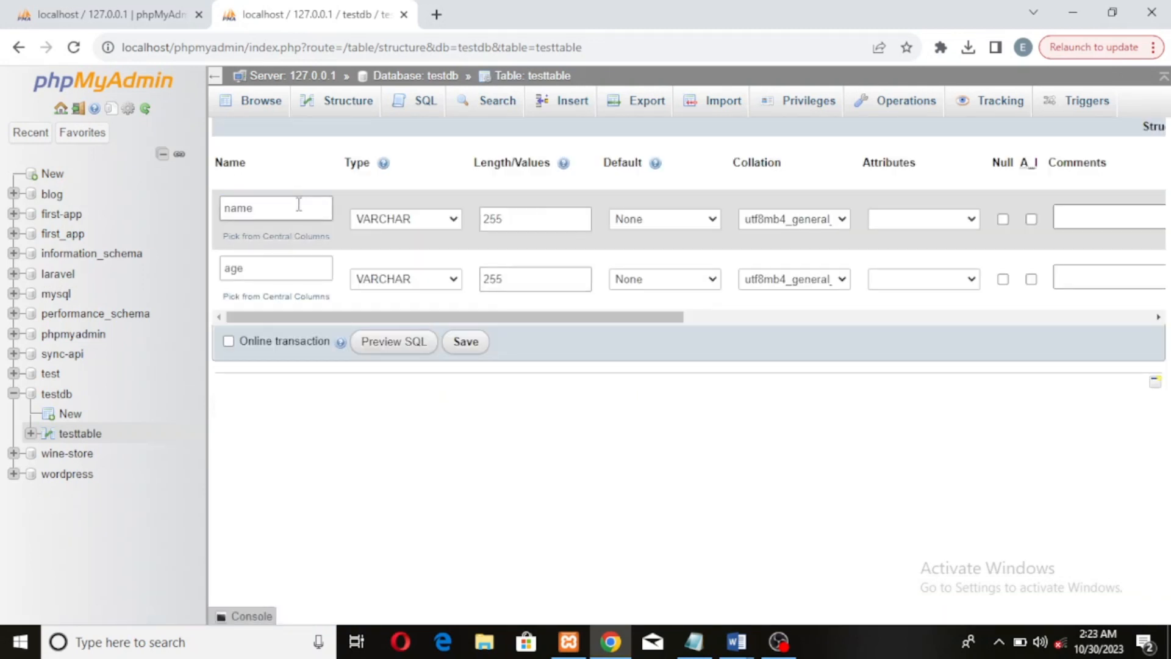
{"action": "type", "text": "s"}
{"action": "left_click", "coordinate": [280, 268]}
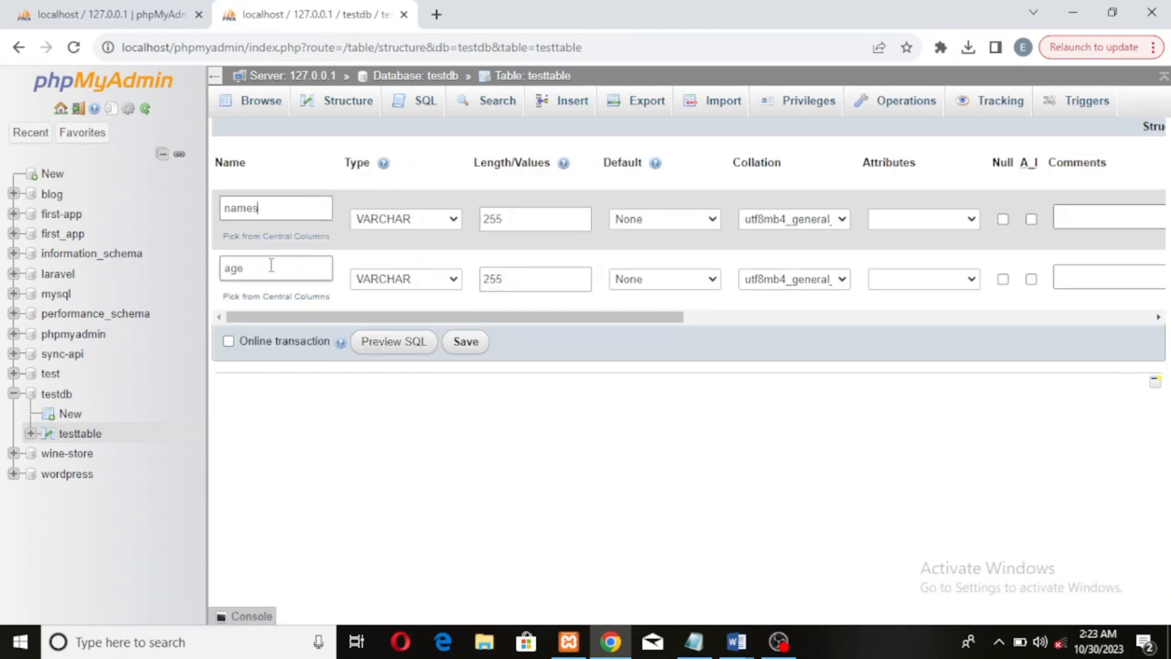
{"action": "type", "text": "s"}
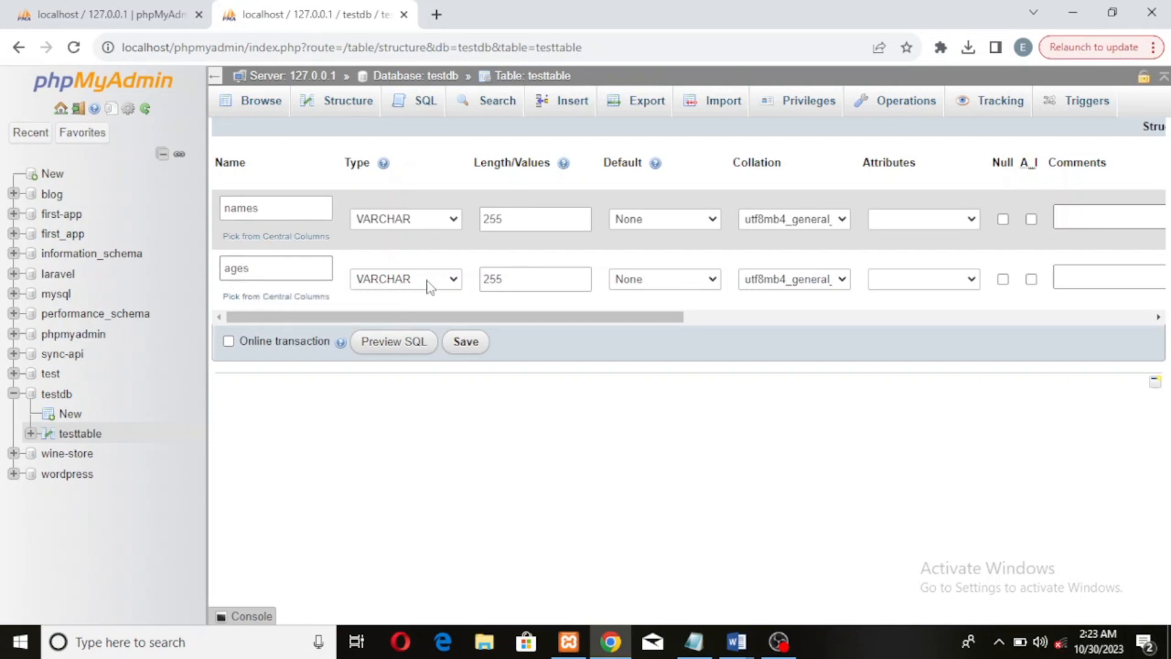
{"action": "left_click", "coordinate": [427, 283]}
{"action": "left_click", "coordinate": [419, 276]}
{"action": "left_click", "coordinate": [466, 343]}
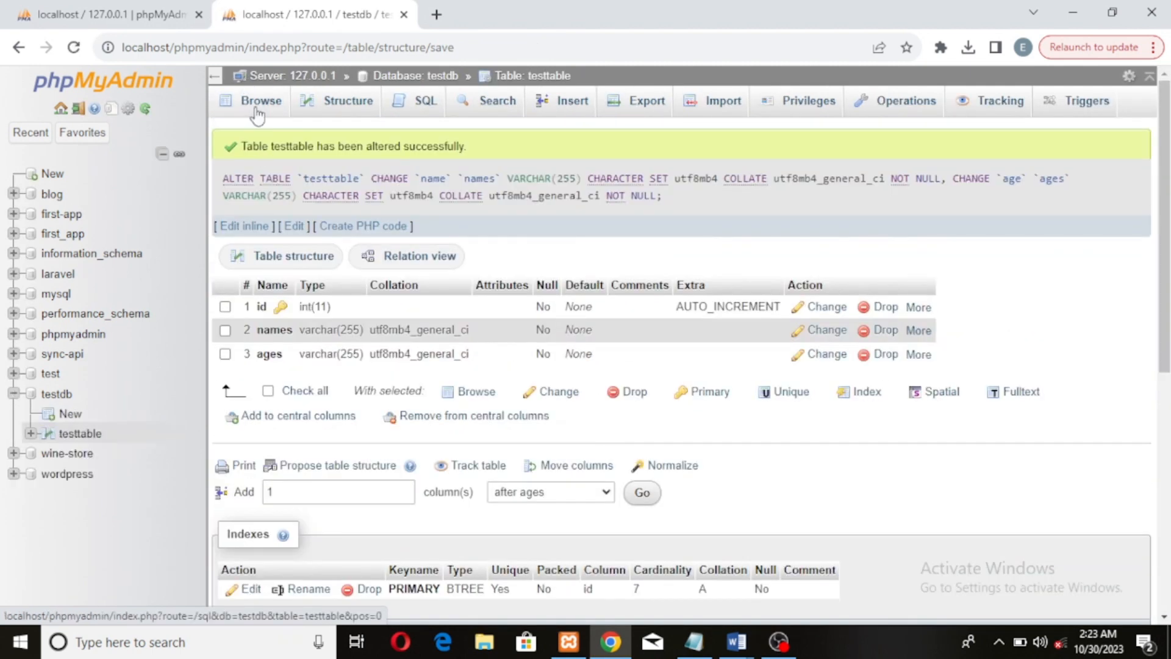
{"action": "left_click", "coordinate": [257, 107]}
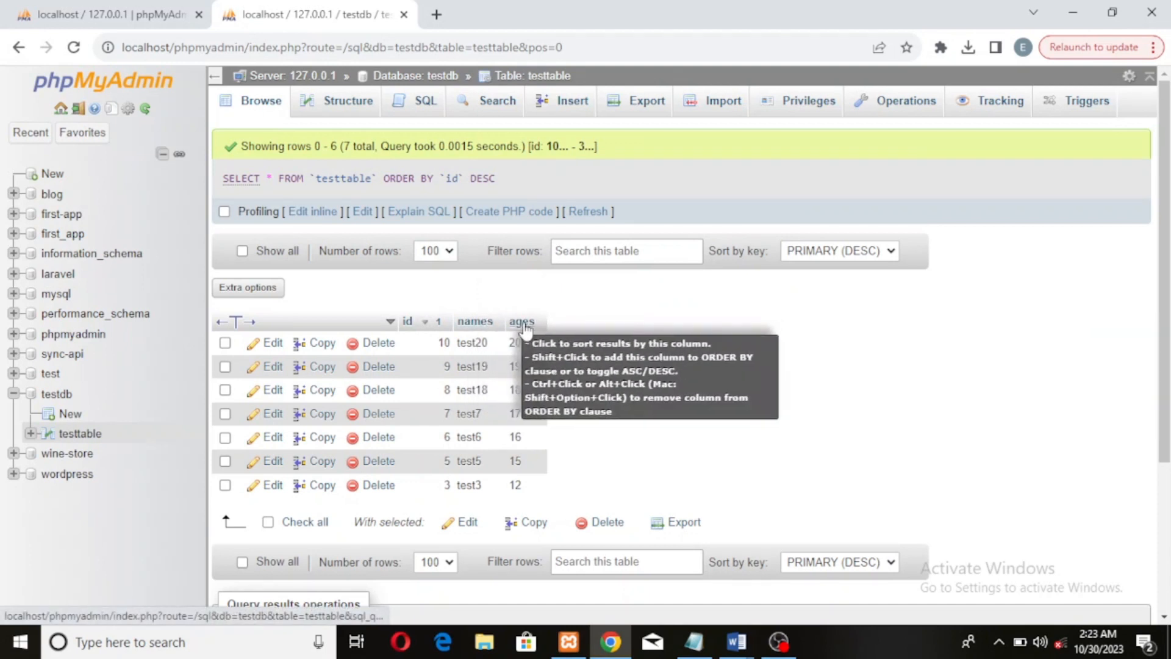
Start adding one new column positioned after the ages column
{"action": "left_click", "coordinate": [322, 105]}
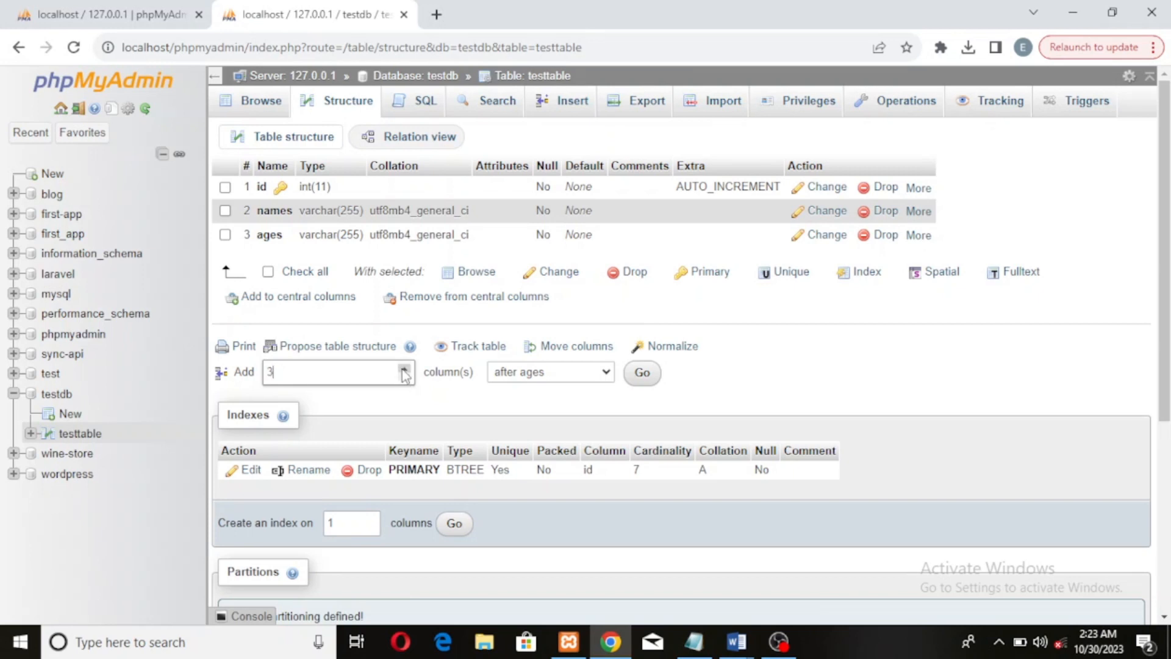
{"action": "left_click", "coordinate": [403, 369]}
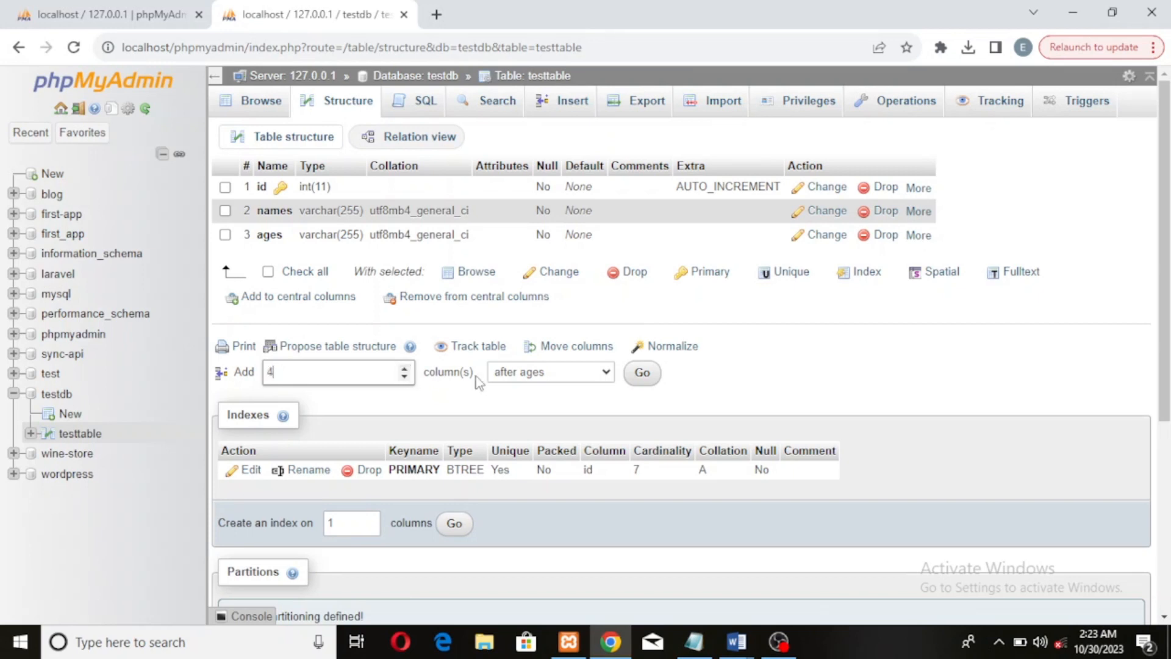
{"action": "left_click", "coordinate": [405, 376]}
{"action": "left_click", "coordinate": [404, 376]}
{"action": "left_click", "coordinate": [509, 392]}
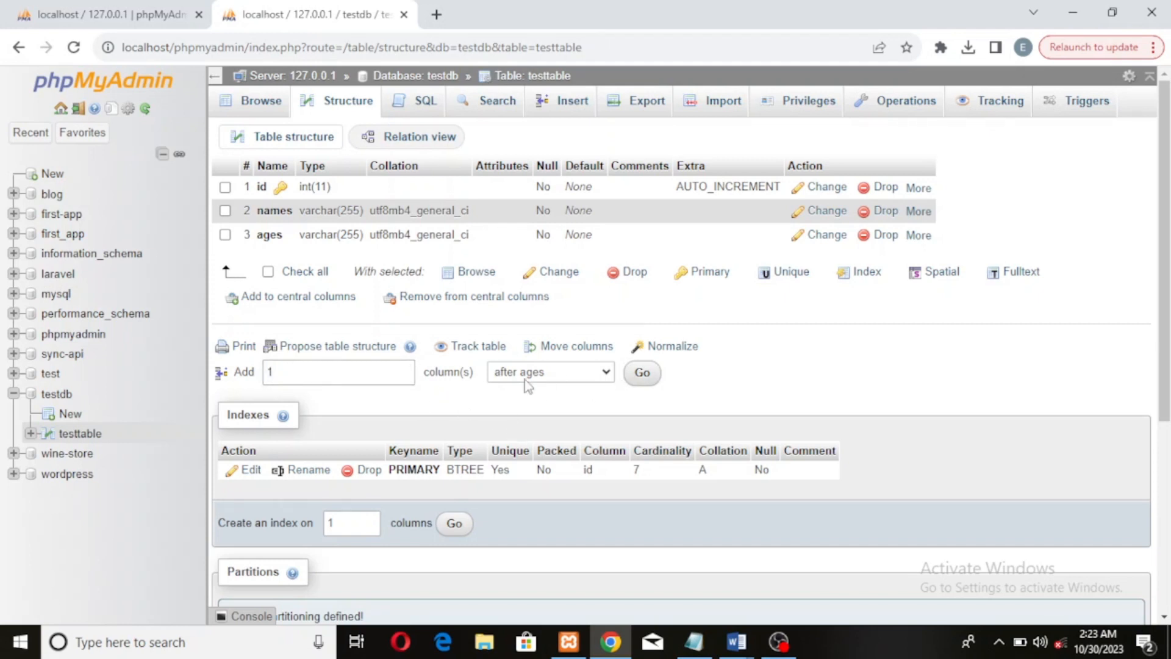
{"action": "left_click", "coordinate": [606, 374]}
{"action": "left_click", "coordinate": [546, 402]}
{"action": "left_click", "coordinate": [607, 376]}
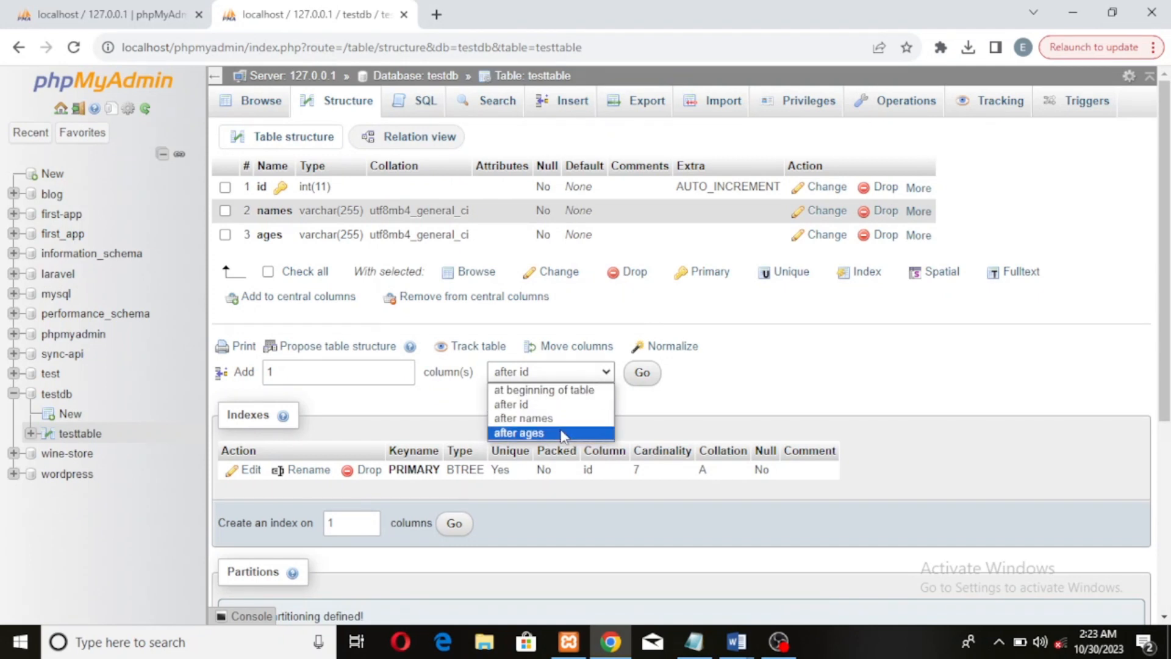
{"action": "left_click", "coordinate": [561, 432]}
{"action": "left_click", "coordinate": [644, 378]}
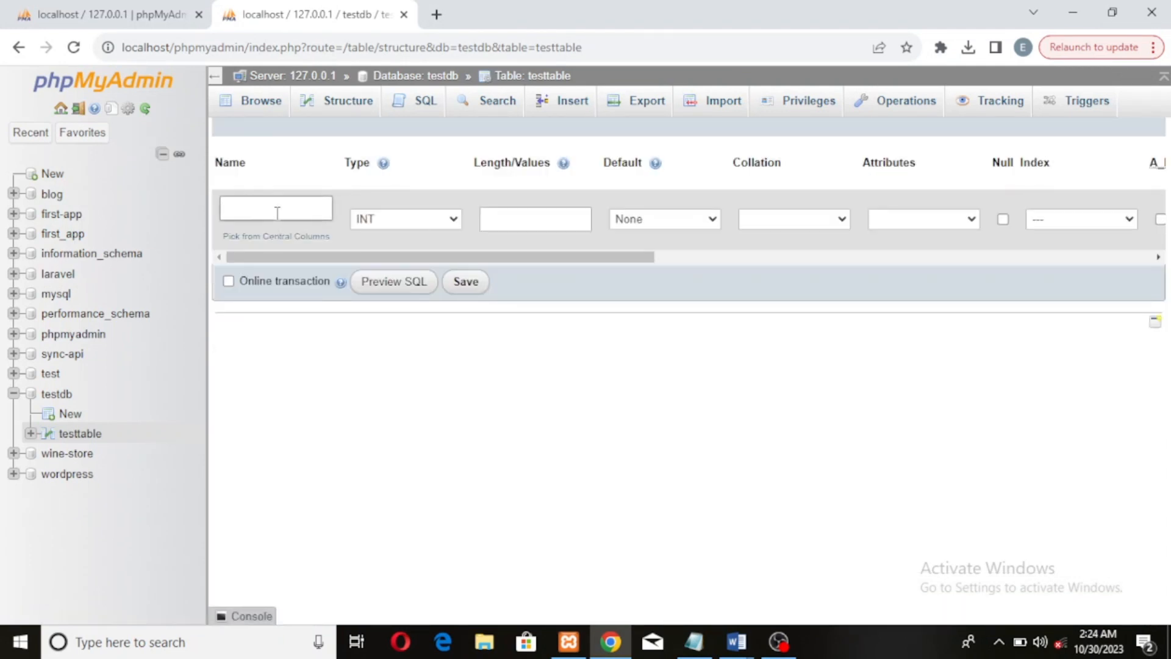
Name the new column sex, set its type to VARCHAR with length 255, and save it
{"action": "left_click", "coordinate": [280, 208]}
{"action": "type", "text": "sex"}
{"action": "left_click", "coordinate": [438, 219]}
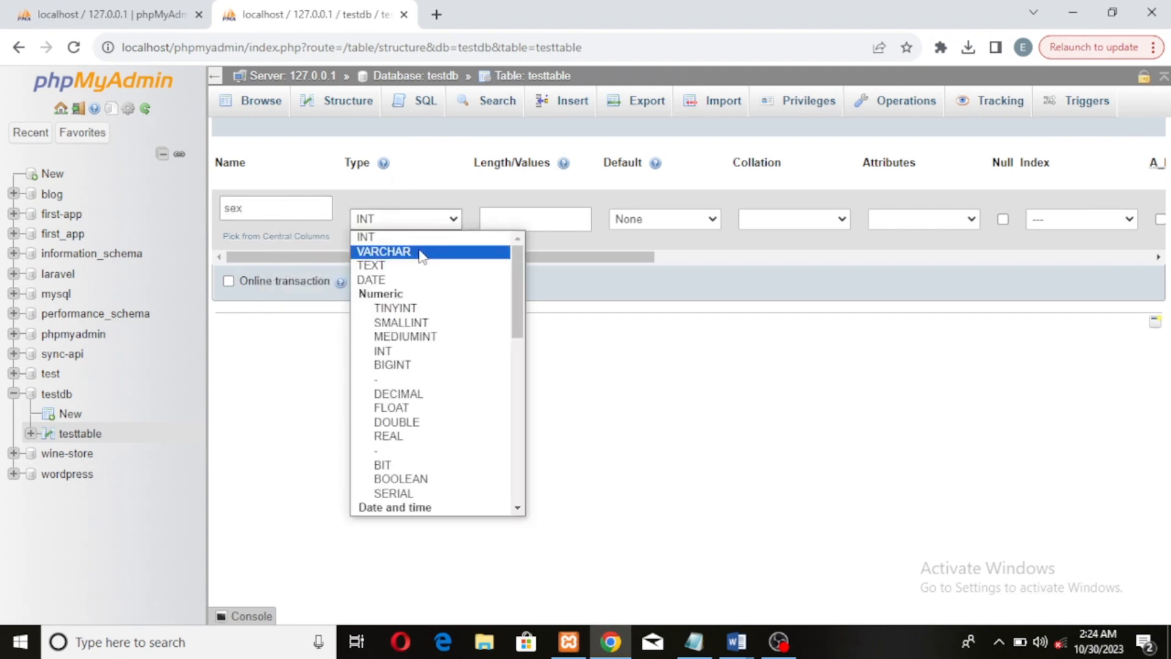
{"action": "left_click", "coordinate": [421, 252]}
{"action": "left_click", "coordinate": [522, 217]}
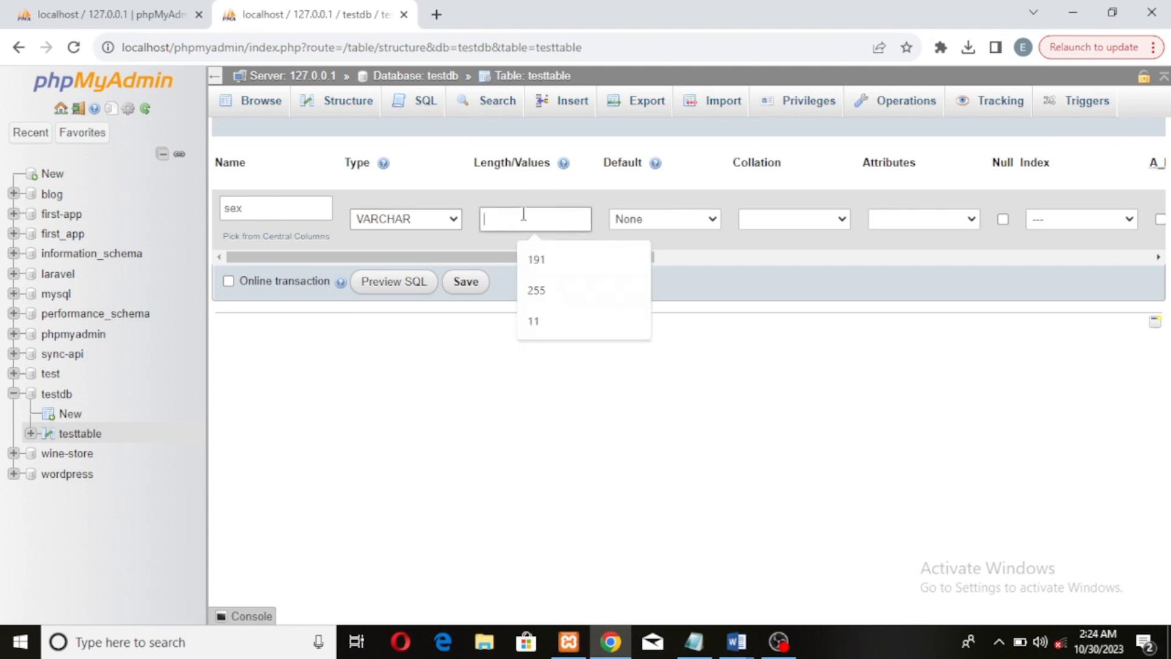
{"action": "left_click", "coordinate": [545, 292]}
{"action": "left_click", "coordinate": [465, 285]}
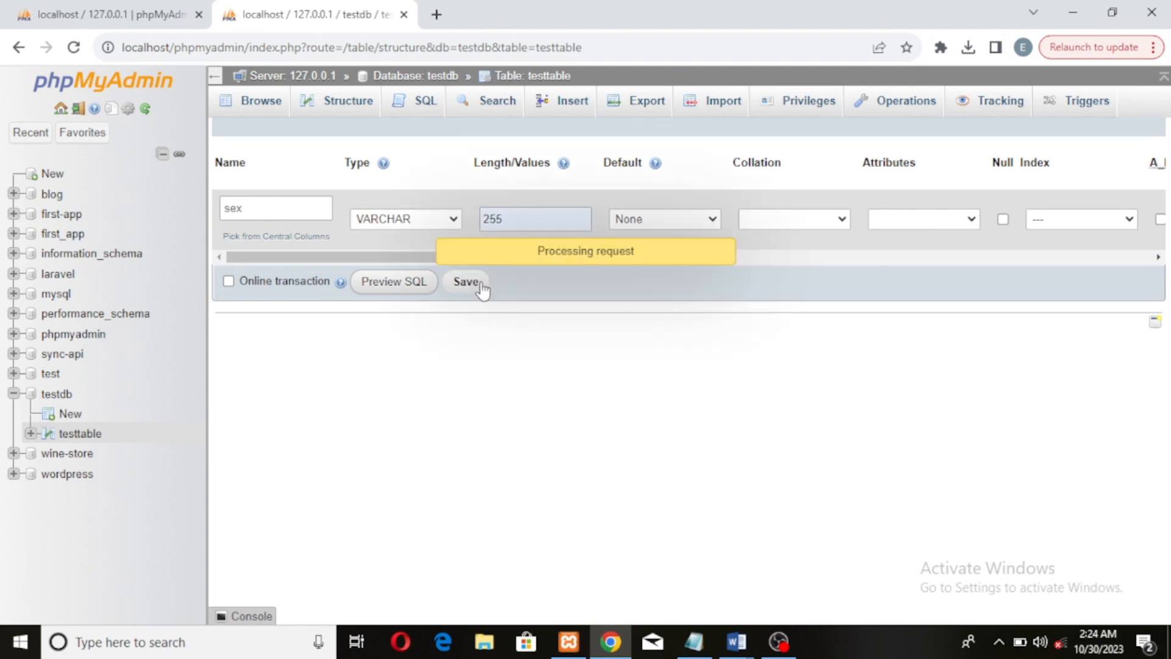
Browse the table's rows to check the new sex column
{"action": "left_click", "coordinate": [247, 104]}
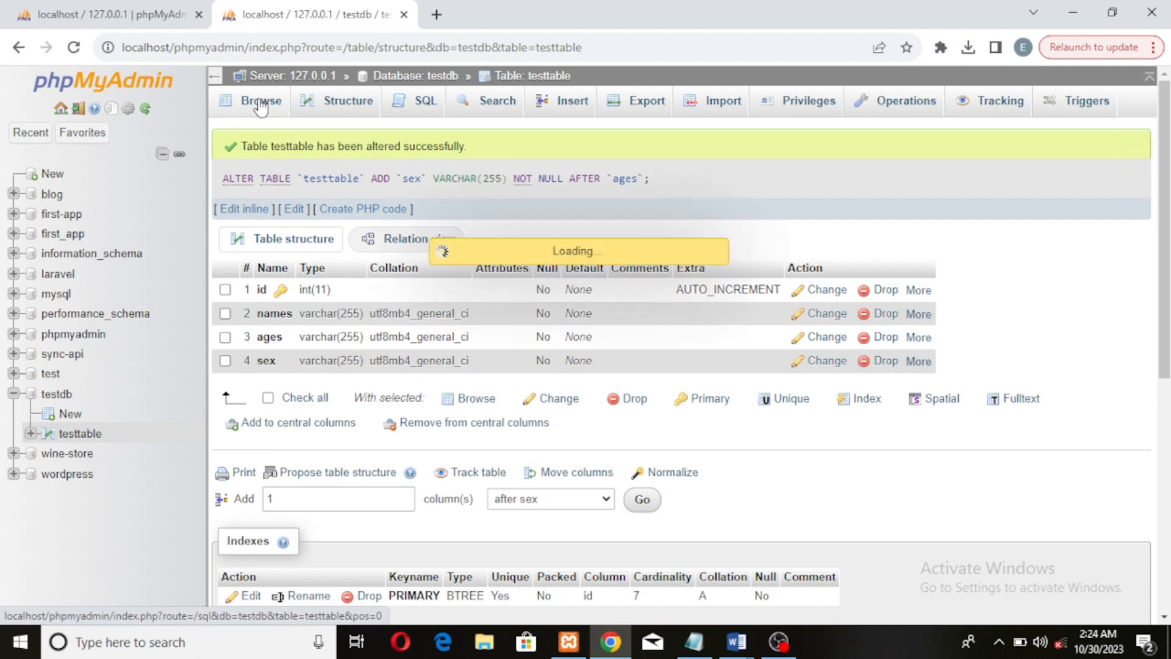
{"action": "left_click", "coordinate": [840, 250]}
{"action": "left_click", "coordinate": [840, 288]}
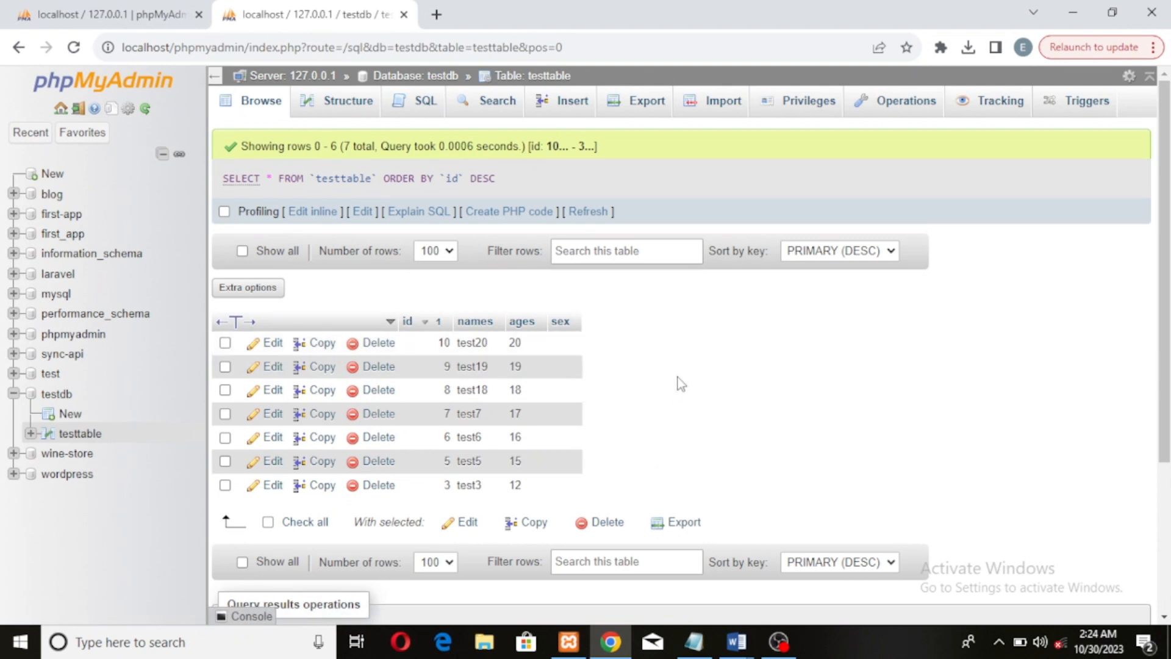
{"action": "scroll", "coordinate": [679, 377], "scroll_direction": "down", "scroll_amount": 2}
{"action": "scroll", "coordinate": [676, 375], "scroll_direction": "up", "scroll_amount": 2}
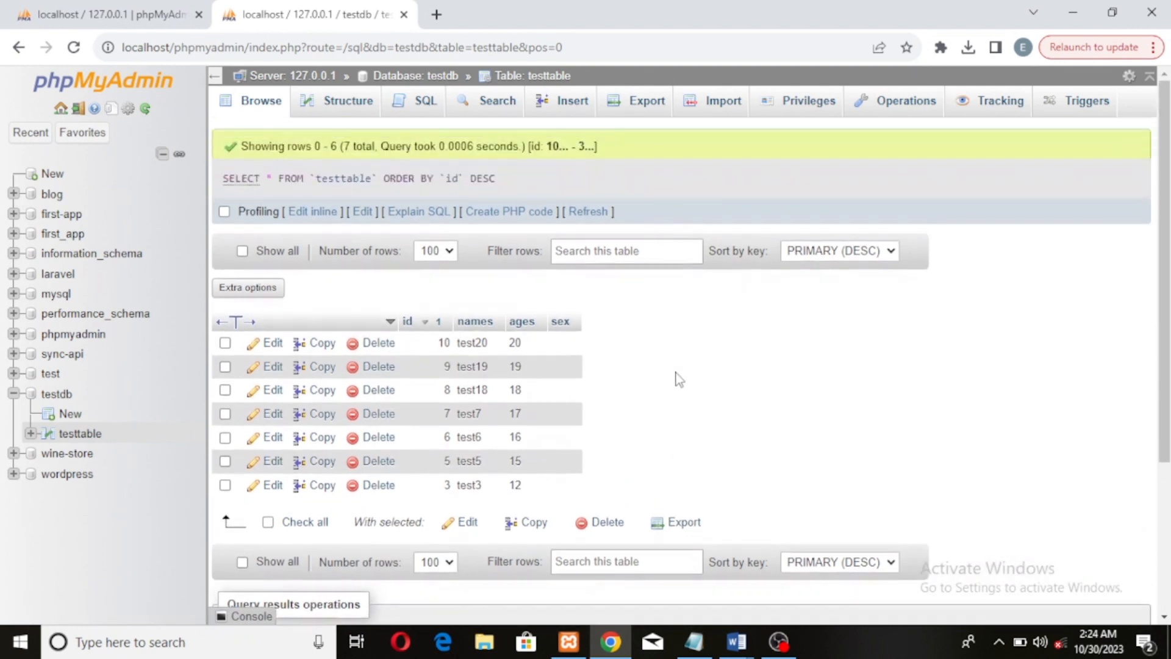
Drop the sex column from the table structure, confirming the deletion
{"action": "left_click", "coordinate": [346, 104]}
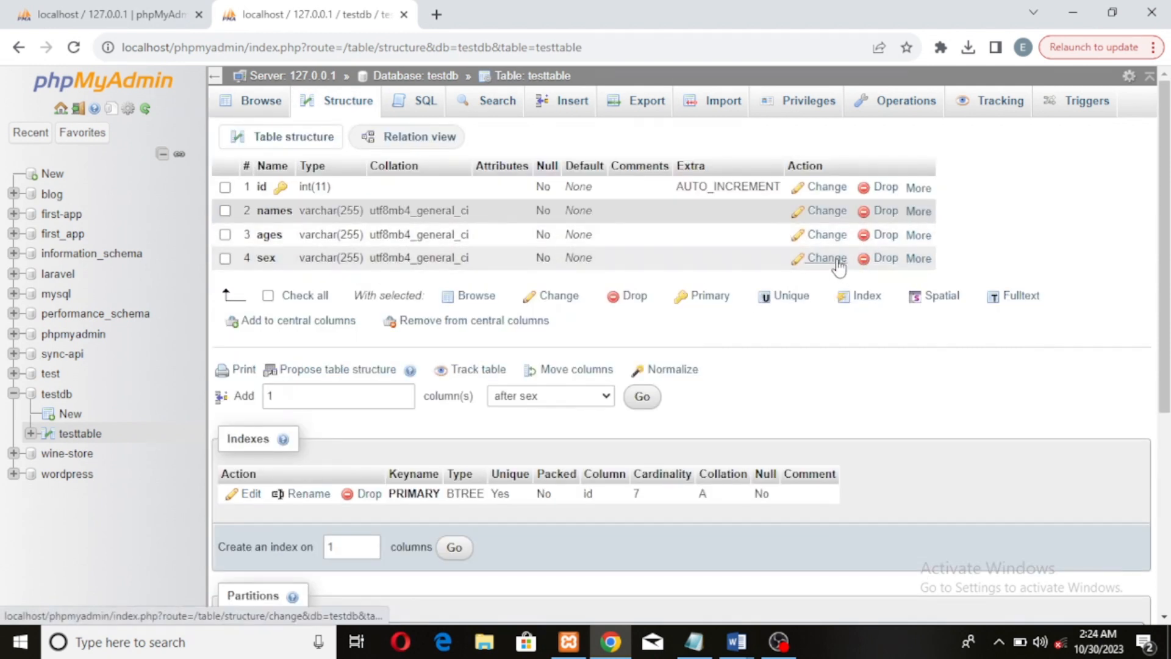
{"action": "left_click", "coordinate": [886, 259]}
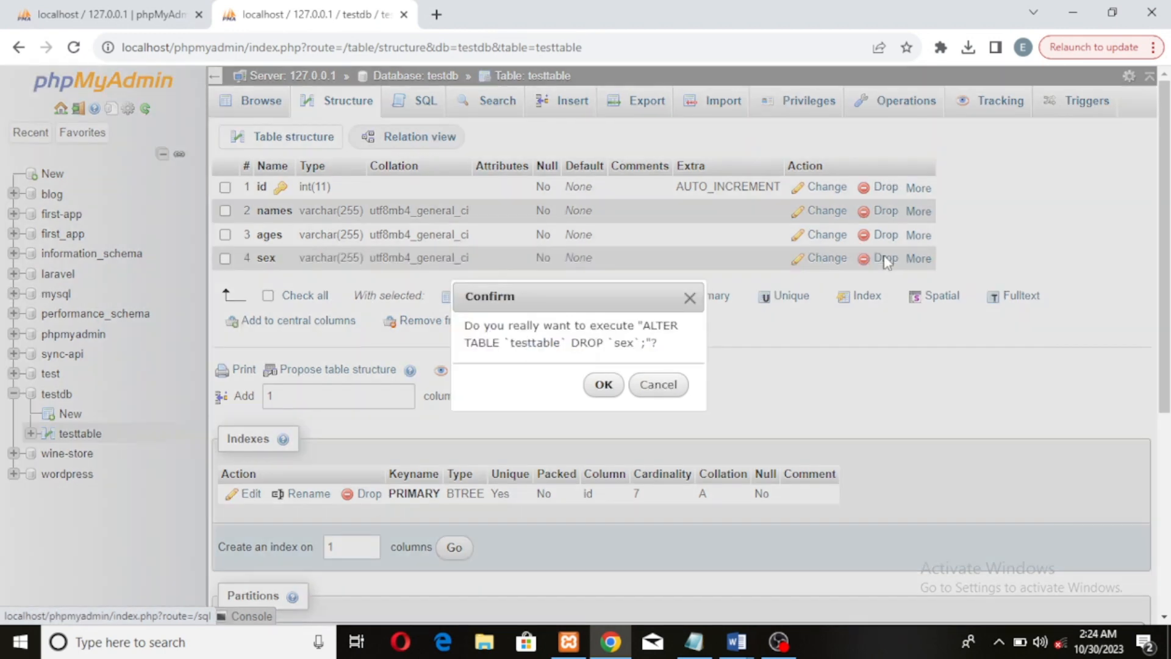
{"action": "left_click", "coordinate": [603, 383]}
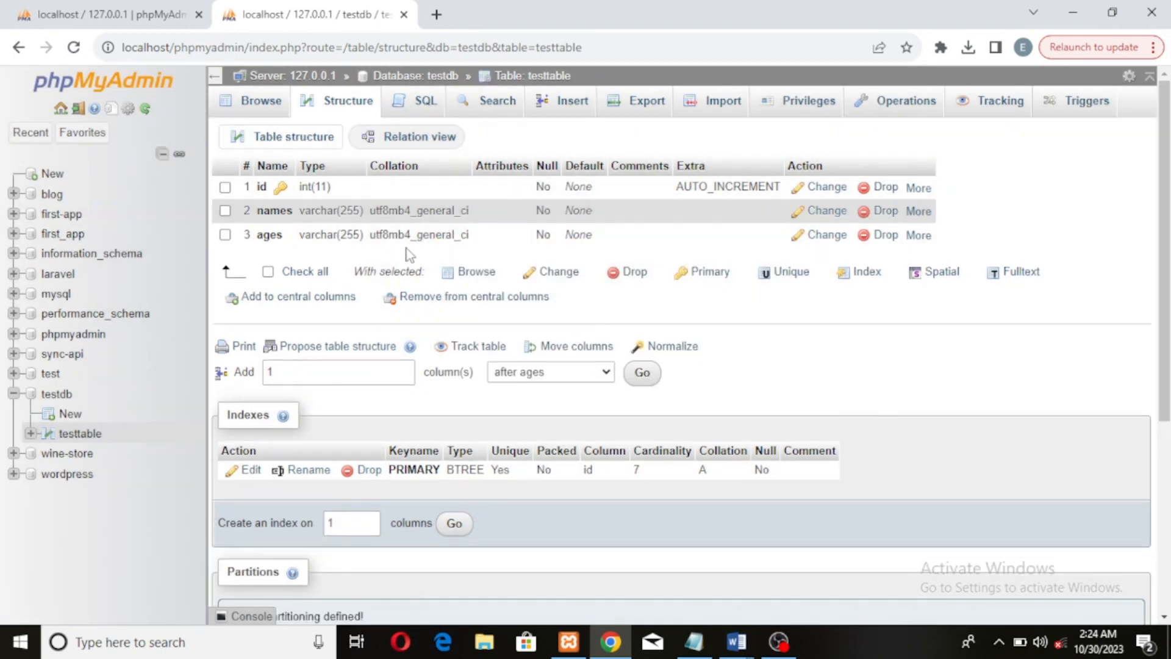
Browse the table's rows and examine the table operations page
{"action": "left_click", "coordinate": [273, 102]}
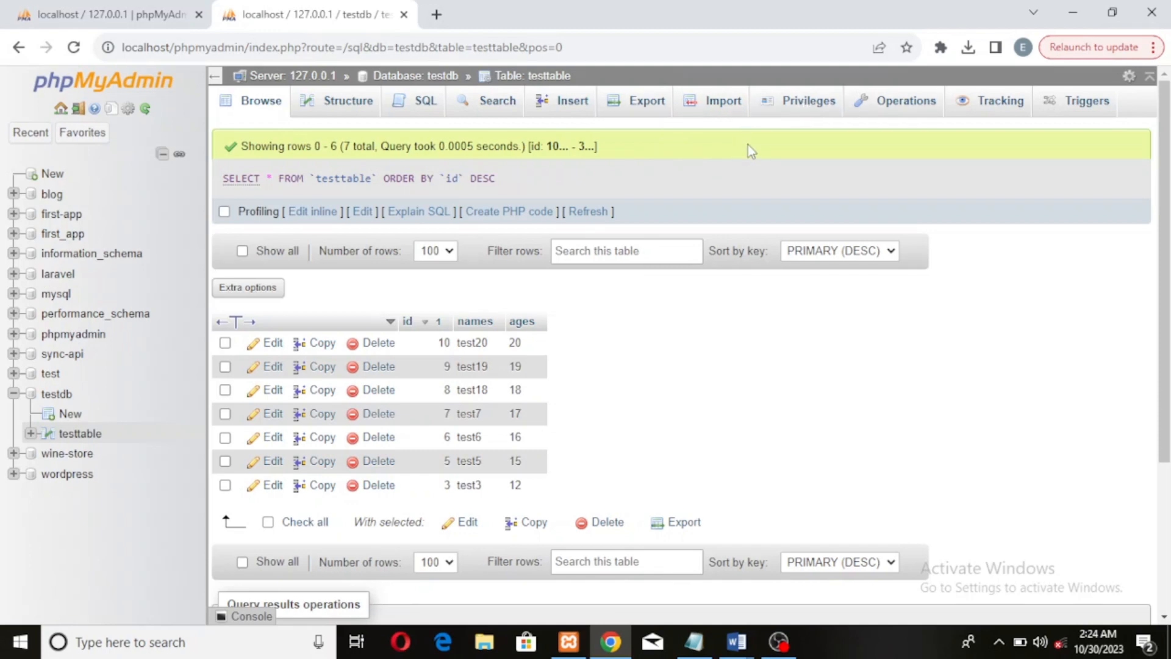
{"action": "left_click", "coordinate": [916, 108]}
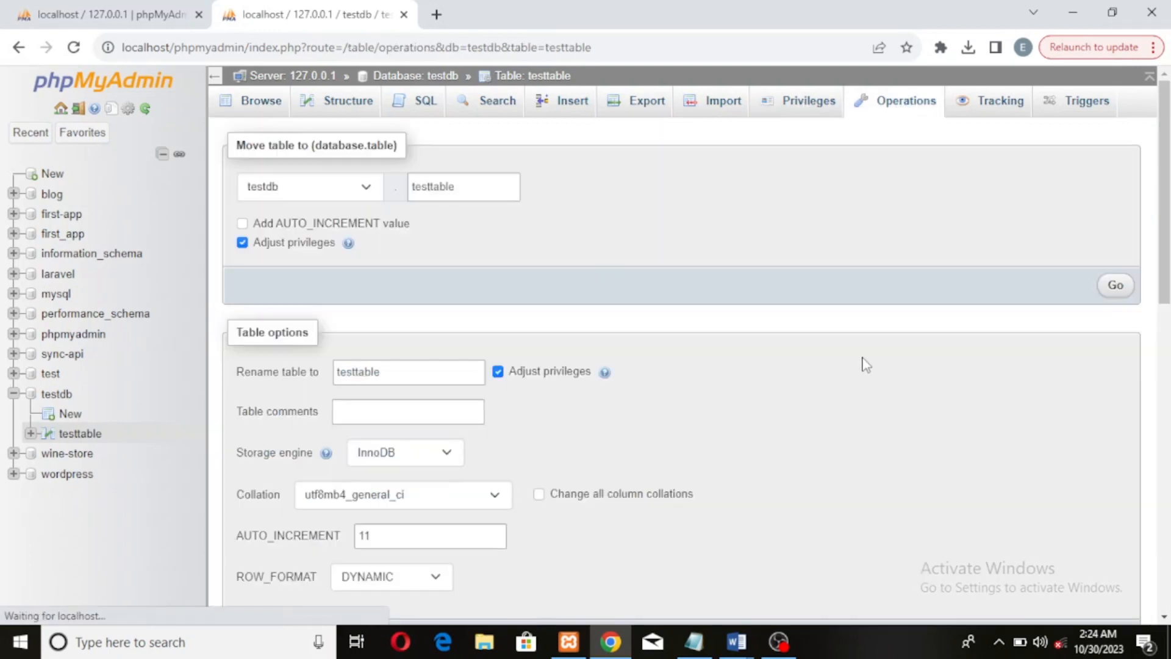
{"action": "scroll", "coordinate": [689, 359], "scroll_direction": "down", "scroll_amount": 10}
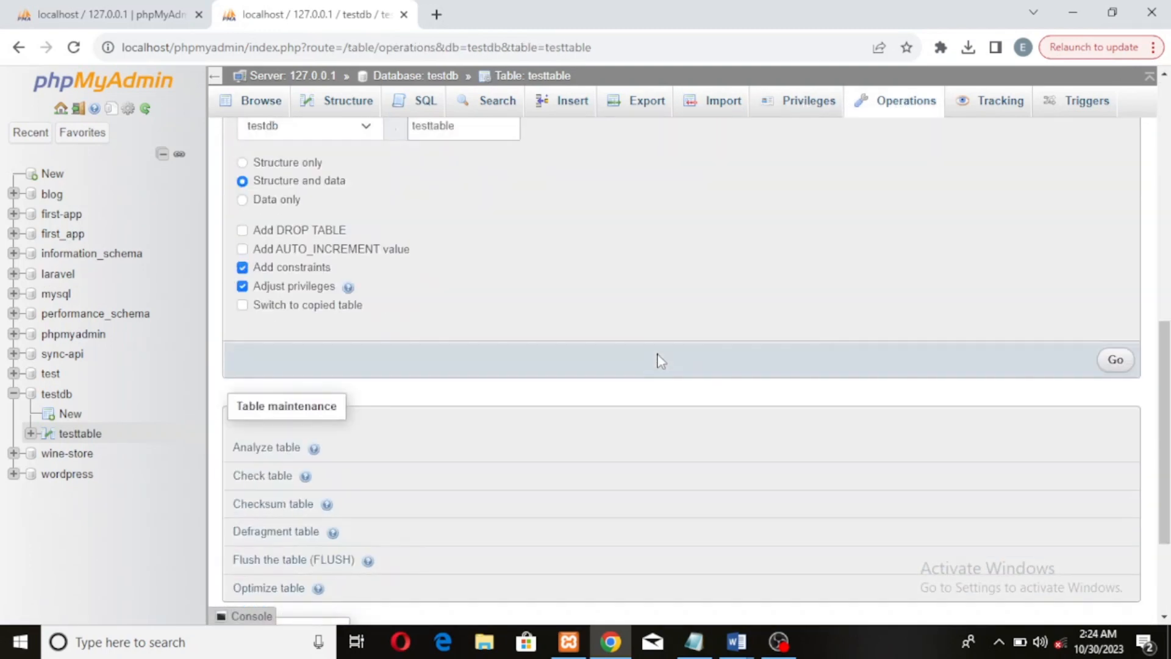
{"action": "left_click", "coordinate": [78, 435]}
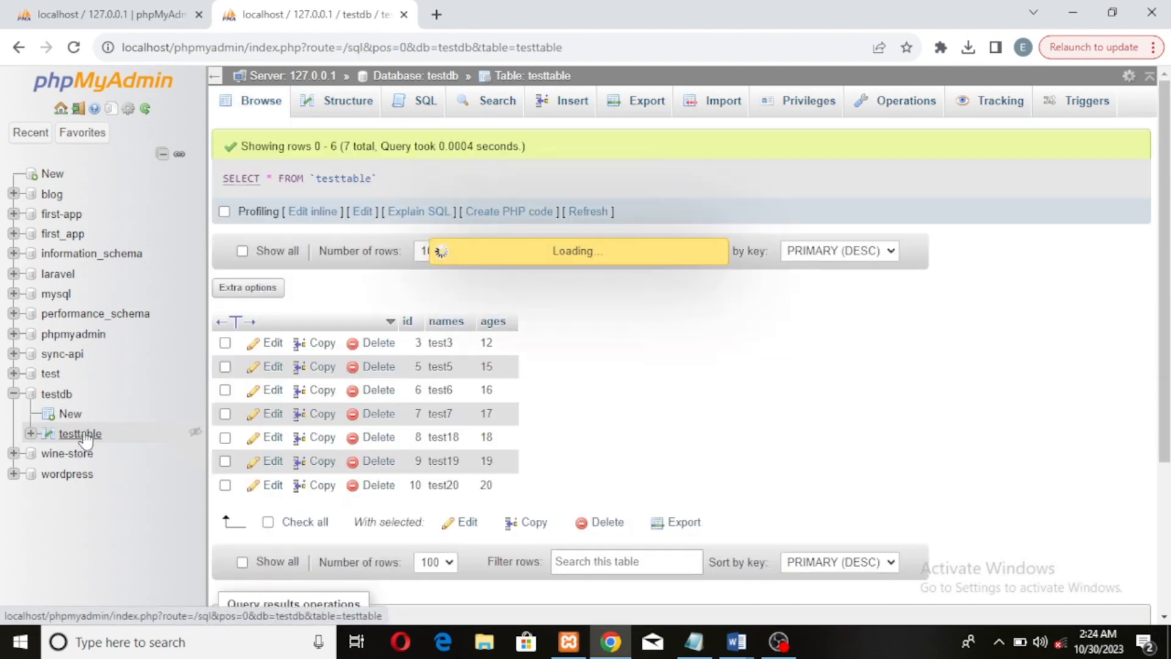
{"action": "left_click", "coordinate": [81, 435]}
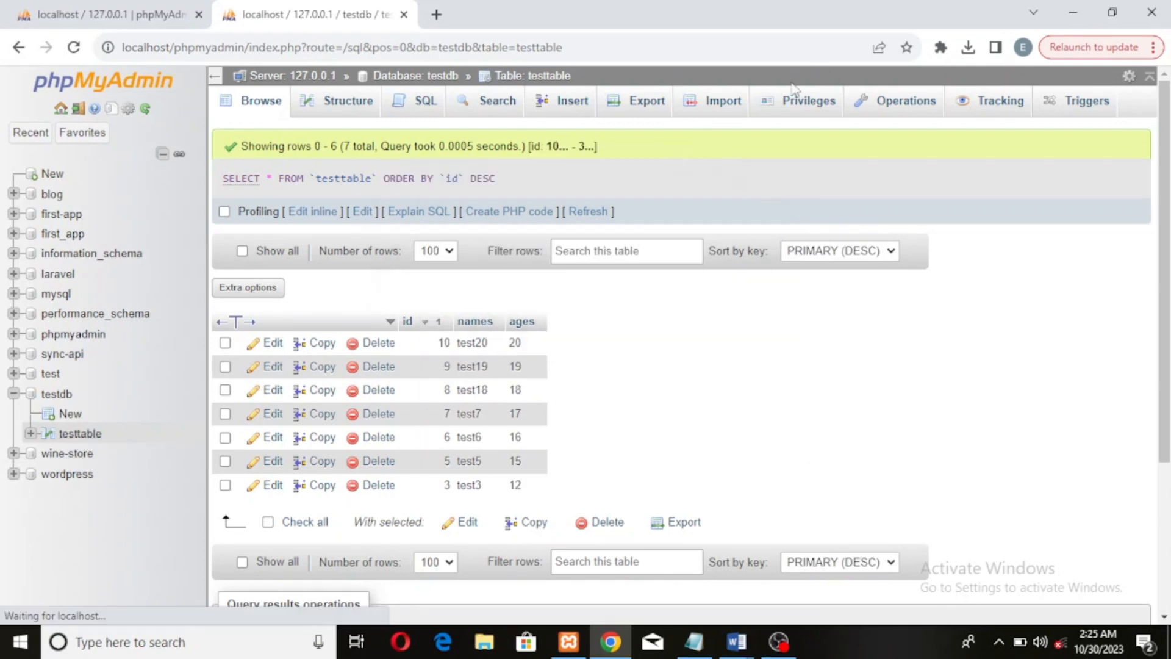
Empty the table using TRUNCATE, confirm, and browse the now empty table
{"action": "left_click", "coordinate": [885, 108]}
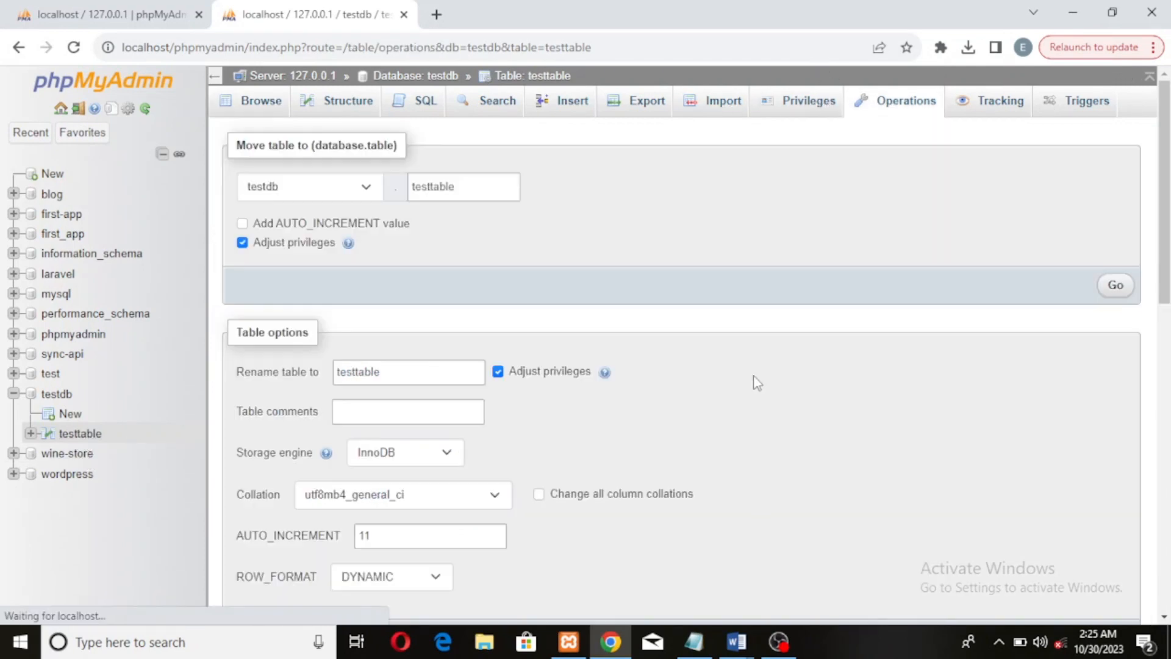
{"action": "scroll", "coordinate": [726, 370], "scroll_direction": "down", "scroll_amount": 15}
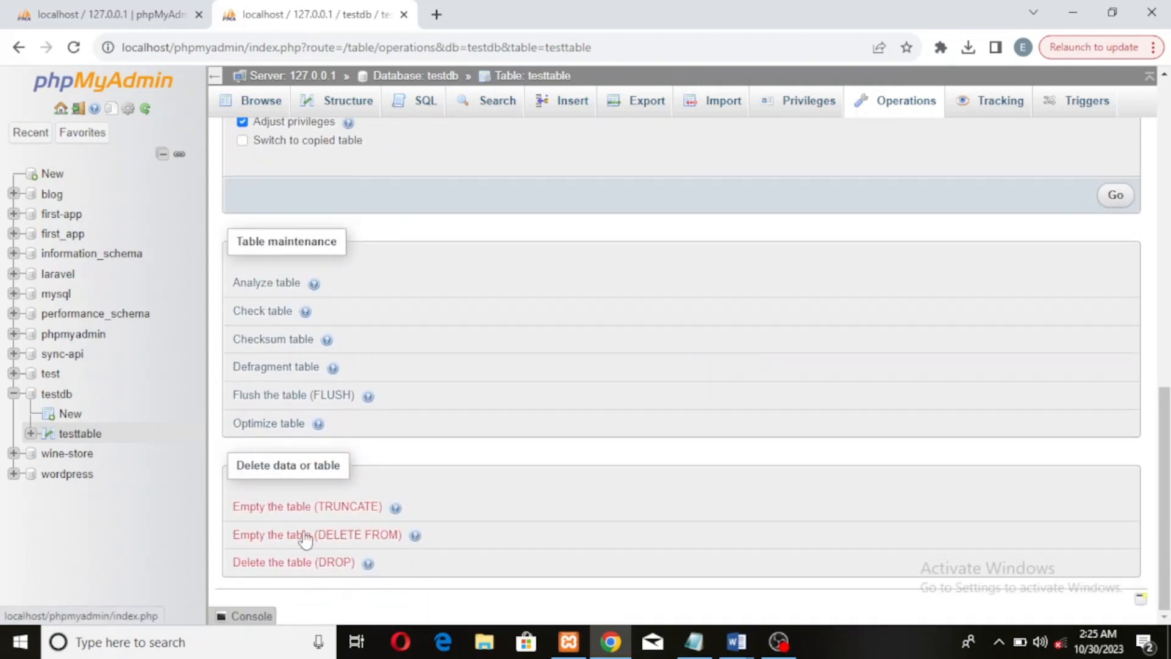
{"action": "left_click", "coordinate": [345, 507]}
{"action": "left_click", "coordinate": [602, 418]}
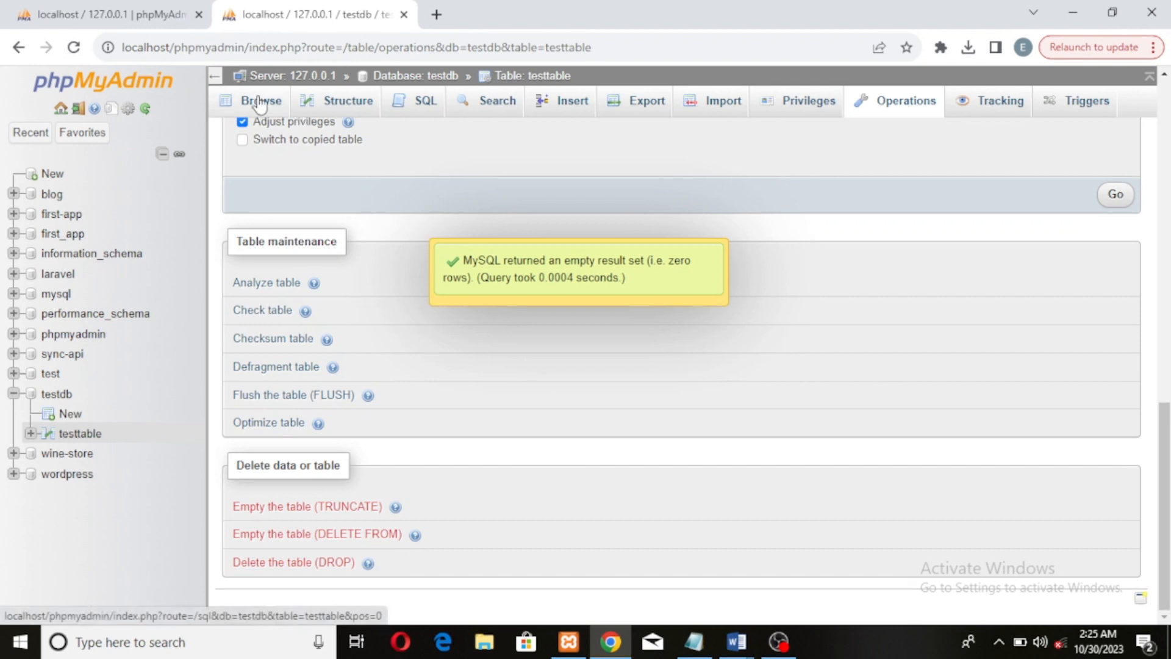
{"action": "left_click", "coordinate": [289, 106]}
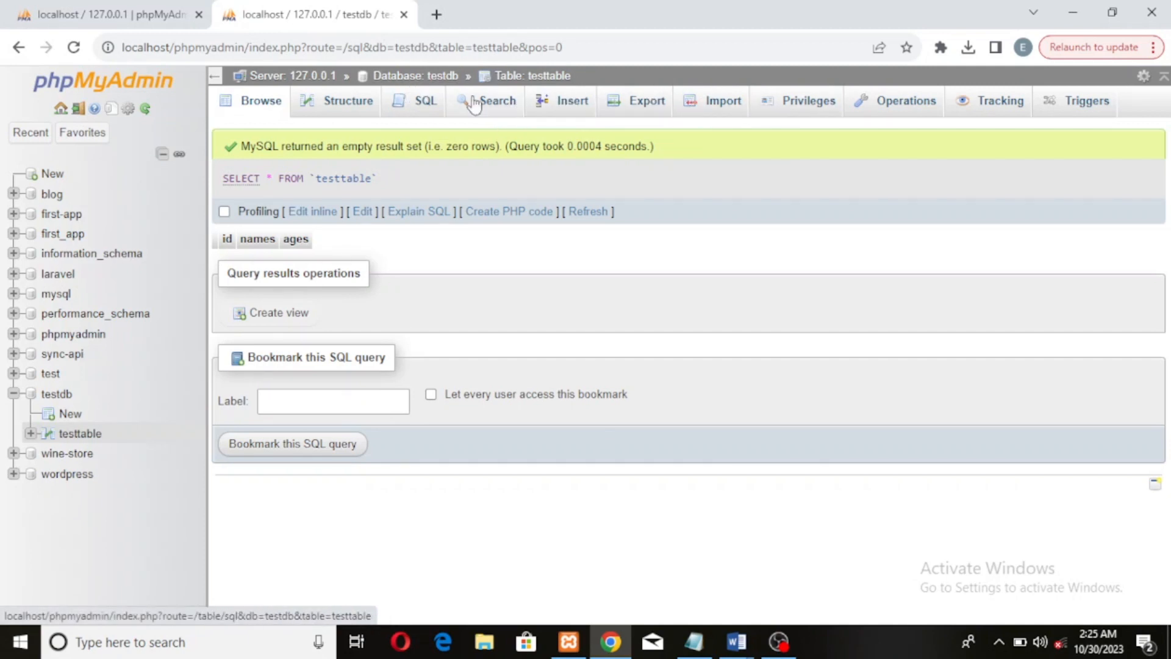
Insert two rows: names test1 with ages 1, and names test2 with ages 2
{"action": "left_click", "coordinate": [561, 104]}
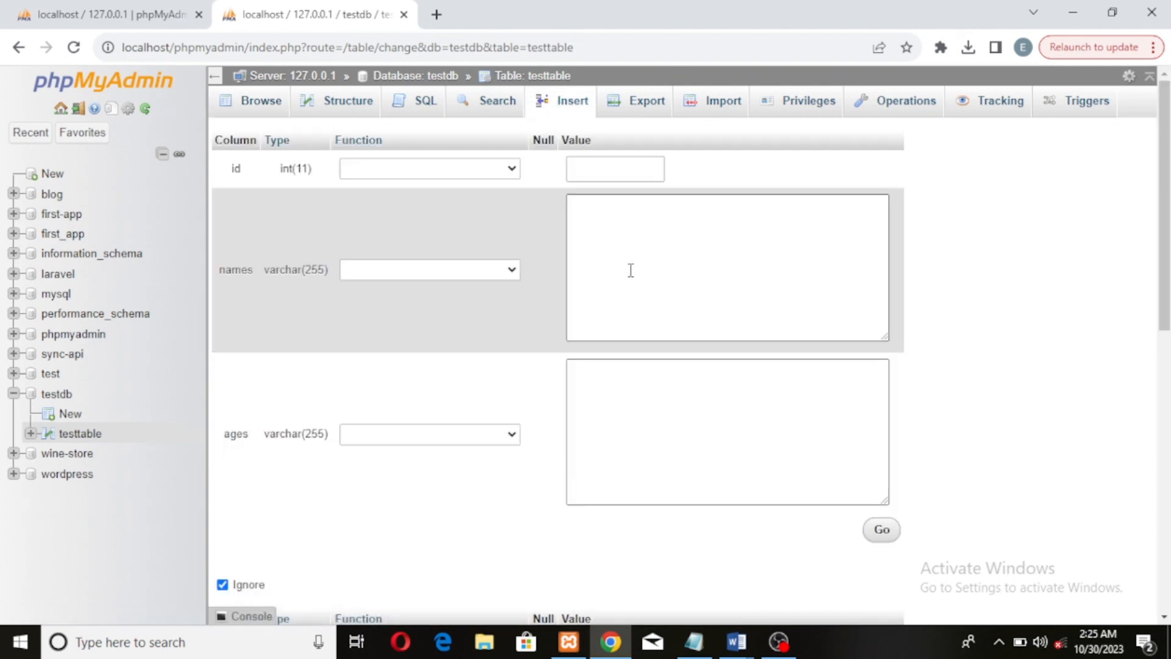
{"action": "left_click", "coordinate": [631, 242]}
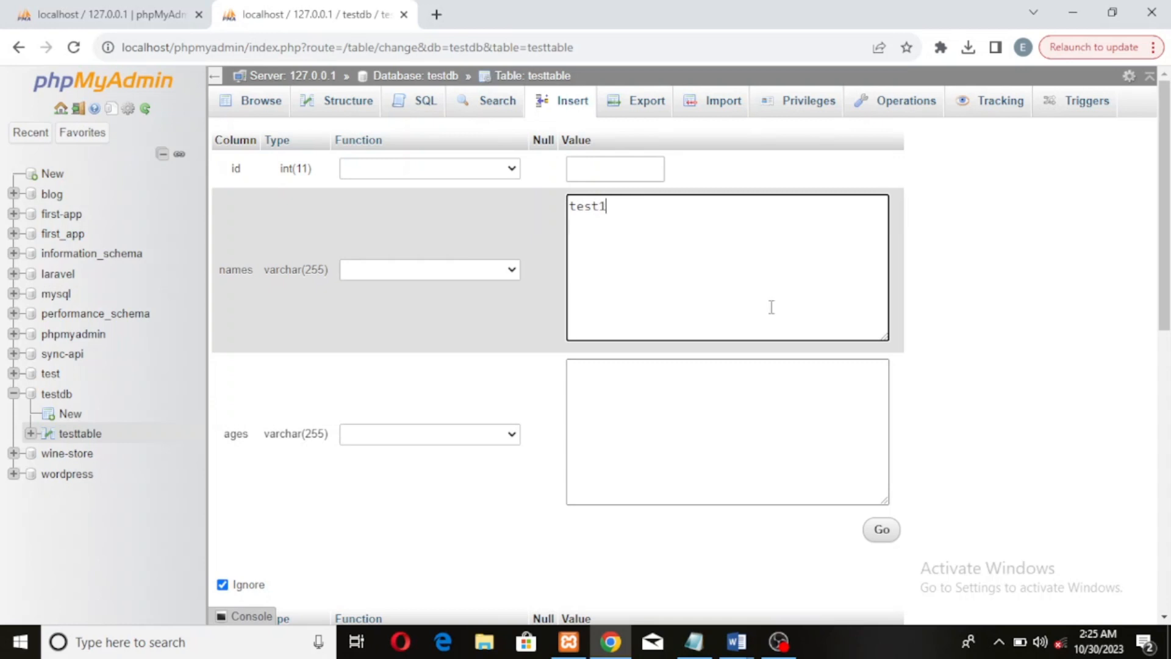
{"action": "left_click", "coordinate": [635, 383]}
{"action": "scroll", "coordinate": [646, 410], "scroll_direction": "down", "scroll_amount": 5}
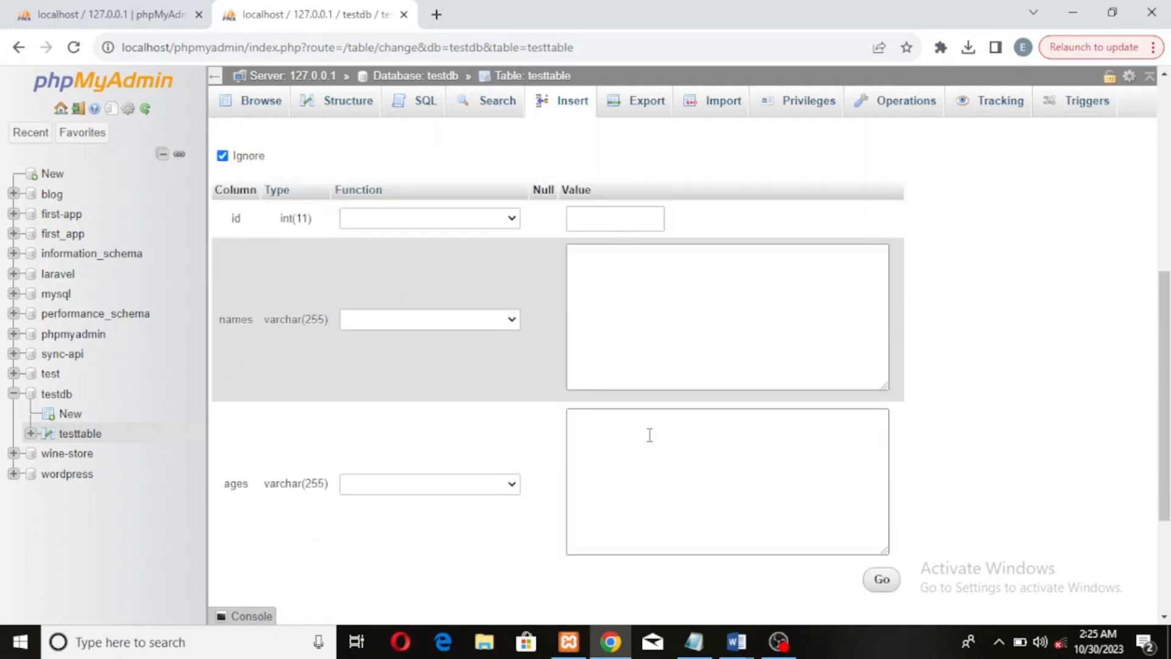
{"action": "left_click", "coordinate": [683, 290]}
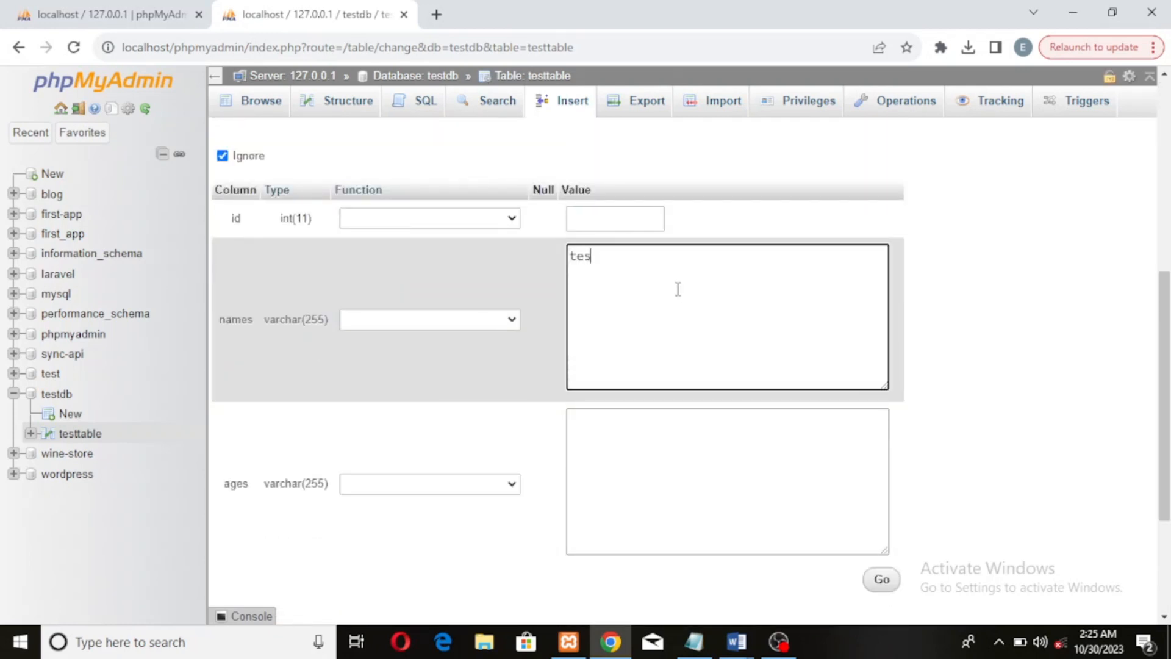
{"action": "left_click", "coordinate": [677, 431]}
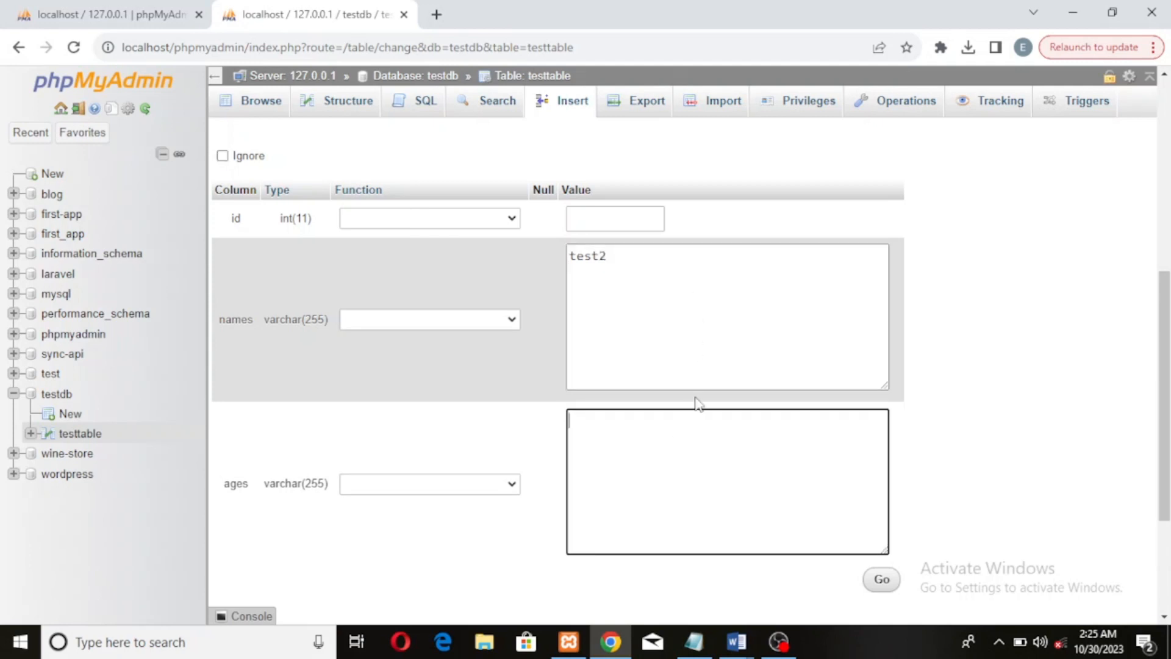
{"action": "type", "text": "2"}
{"action": "scroll", "coordinate": [766, 368], "scroll_direction": "down", "scroll_amount": 3}
{"action": "left_click", "coordinate": [885, 381]}
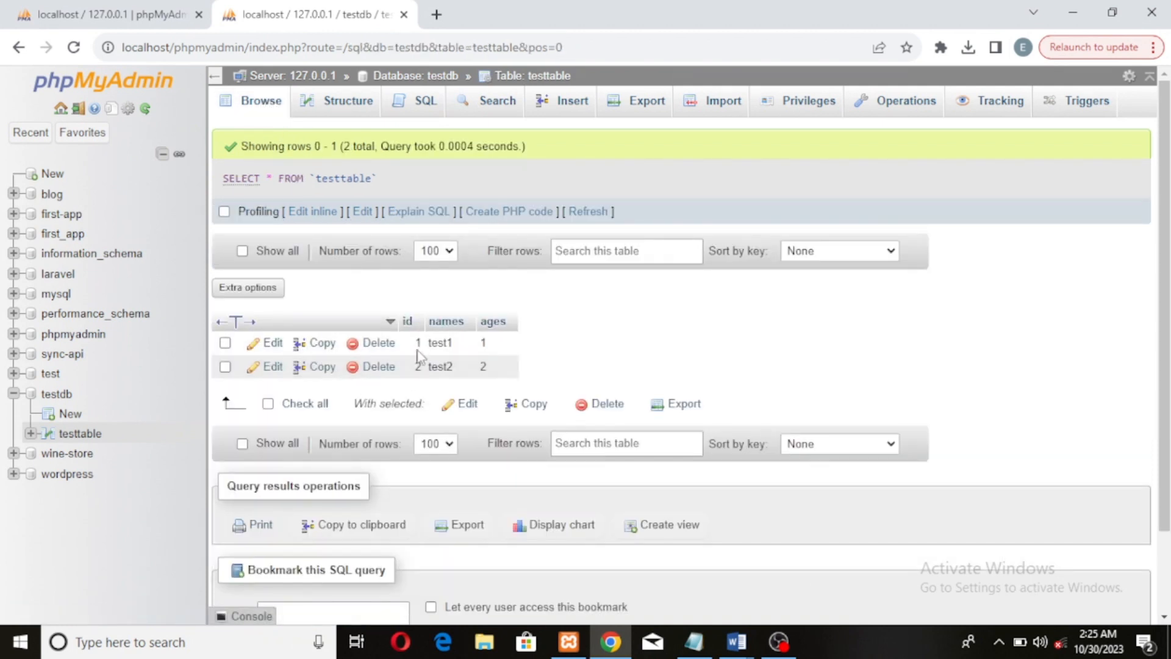
Empty the table using DELETE FROM, confirm, and browse the empty table
{"action": "left_click", "coordinate": [876, 103]}
{"action": "scroll", "coordinate": [436, 502], "scroll_direction": "down", "scroll_amount": 10}
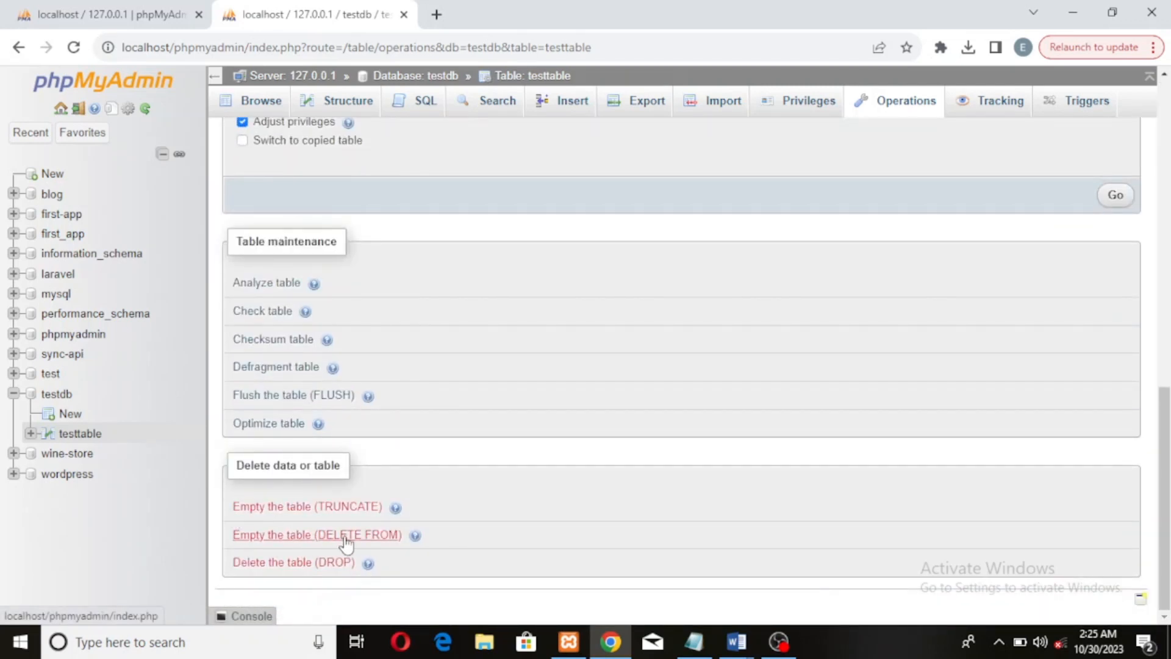
{"action": "left_click", "coordinate": [383, 535]}
{"action": "left_click", "coordinate": [604, 412]}
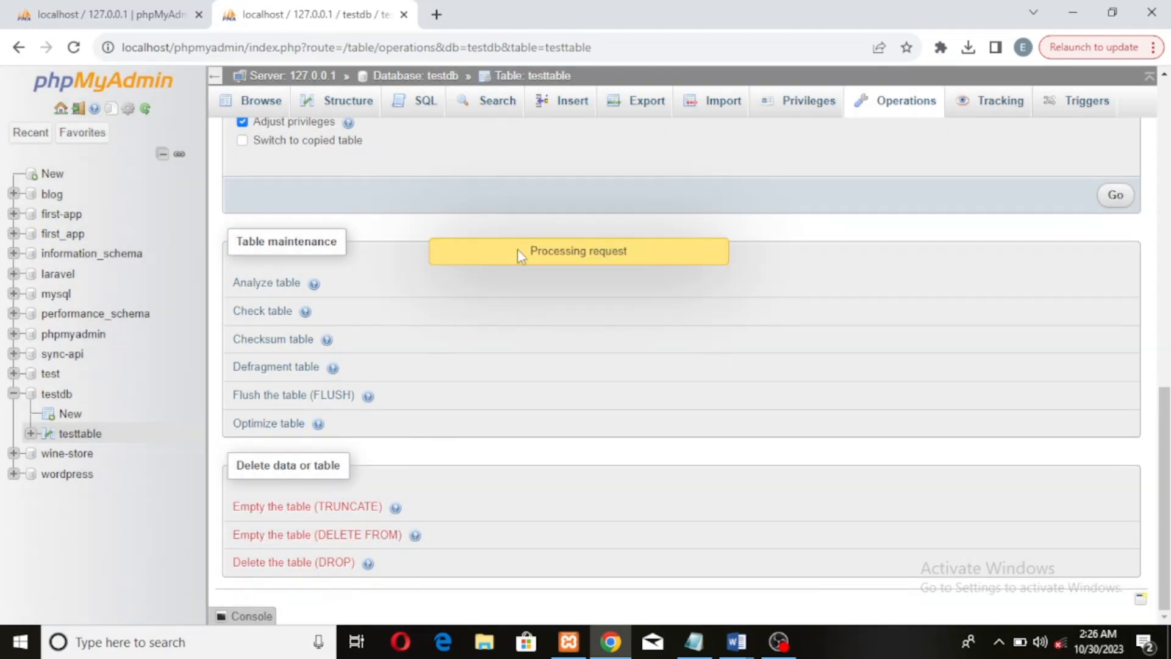
{"action": "left_click", "coordinate": [267, 114]}
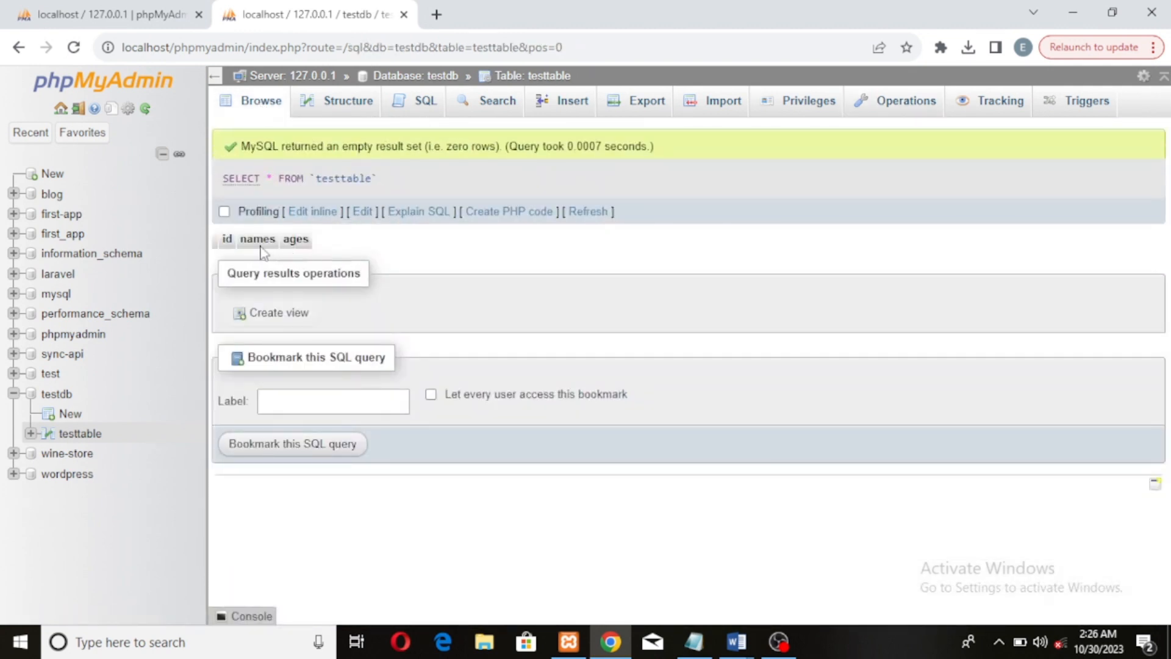
Insert two new rows again: test1 with age 1 and test2 with age 2
{"action": "left_click", "coordinate": [568, 101]}
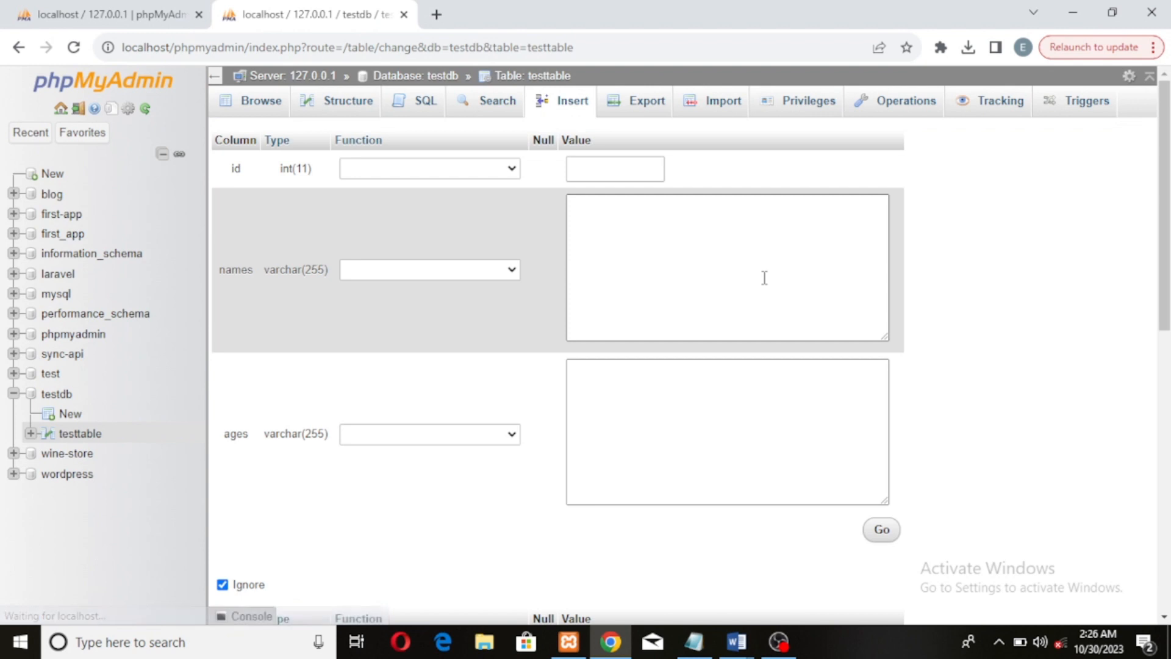
{"action": "left_click", "coordinate": [720, 258]}
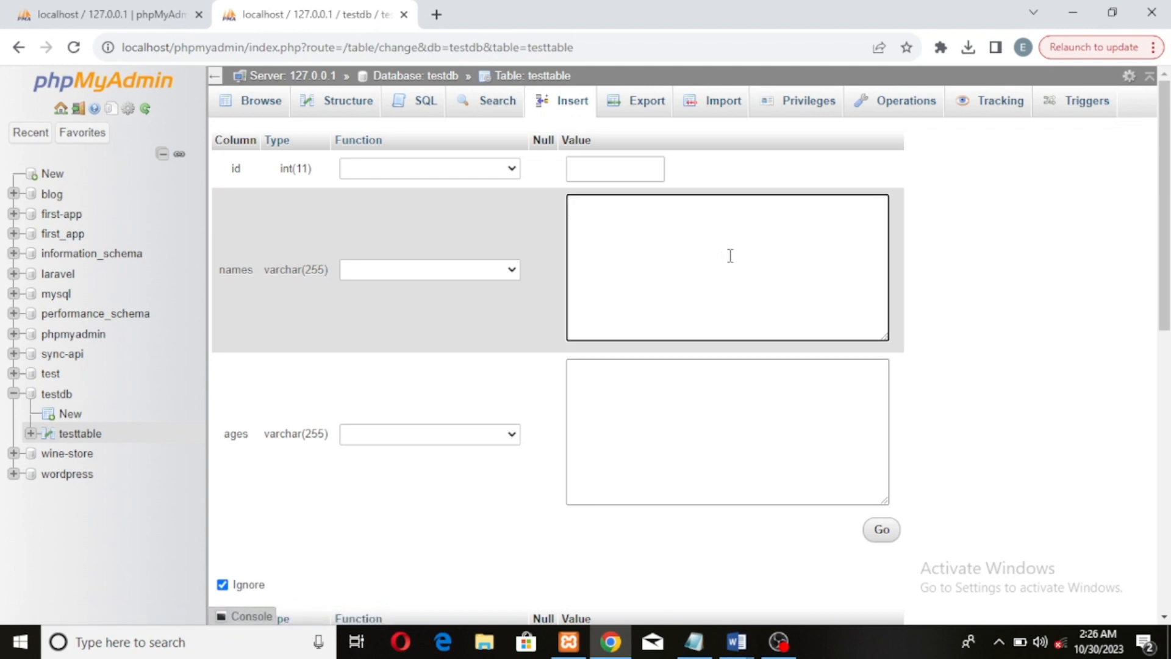
{"action": "type", "text": "test1"}
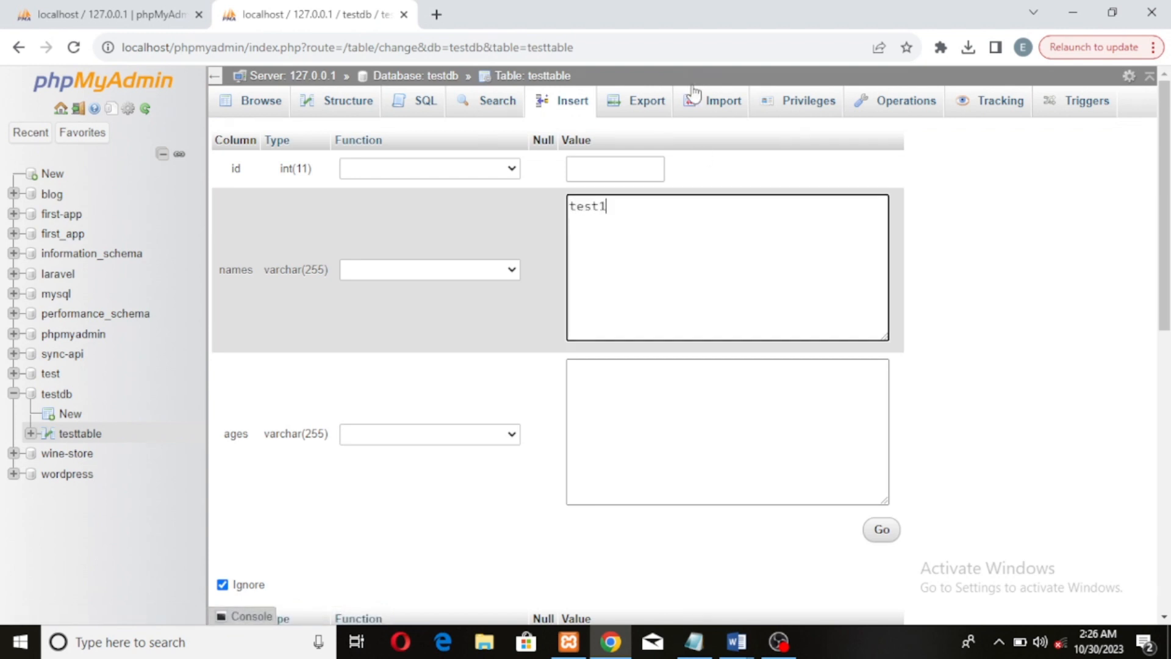
{"action": "left_click", "coordinate": [705, 437]}
{"action": "type", "text": "1"}
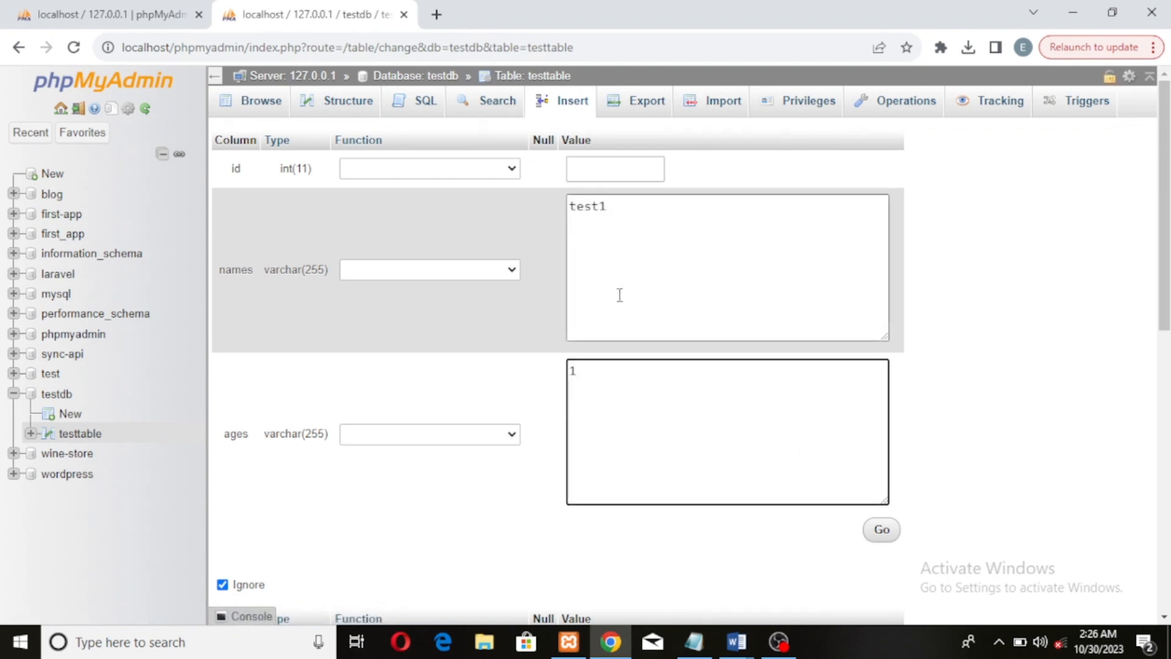
{"action": "scroll", "coordinate": [646, 413], "scroll_direction": "down", "scroll_amount": 7}
{"action": "left_click", "coordinate": [672, 334]}
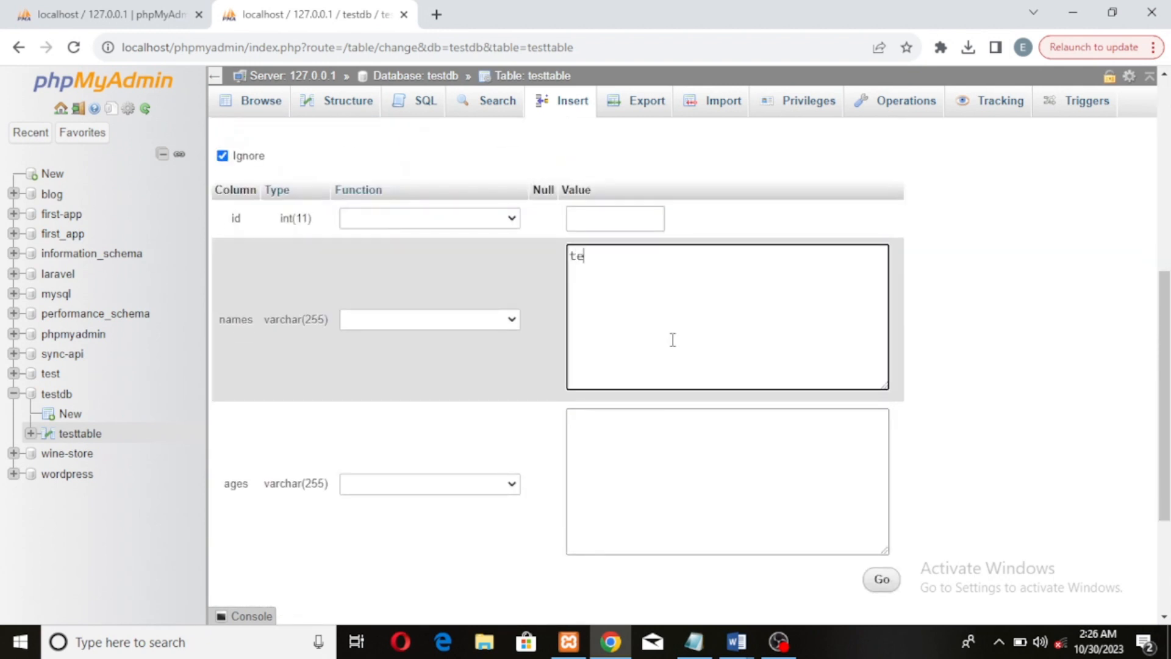
{"action": "left_click", "coordinate": [654, 442]}
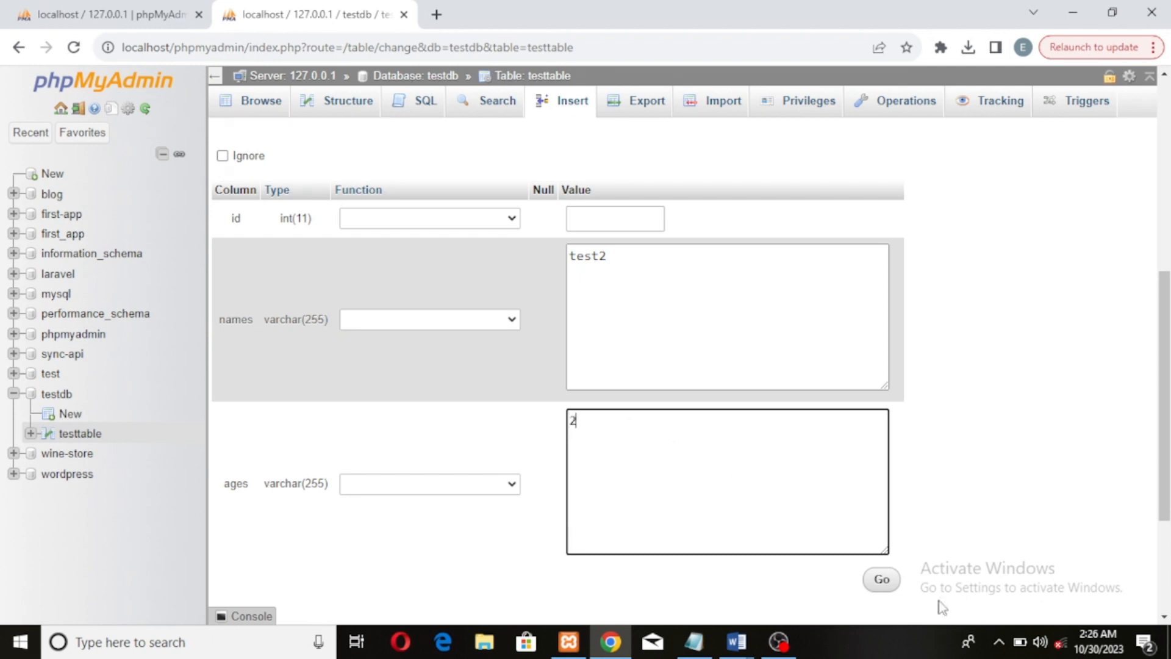
{"action": "left_click", "coordinate": [885, 580]}
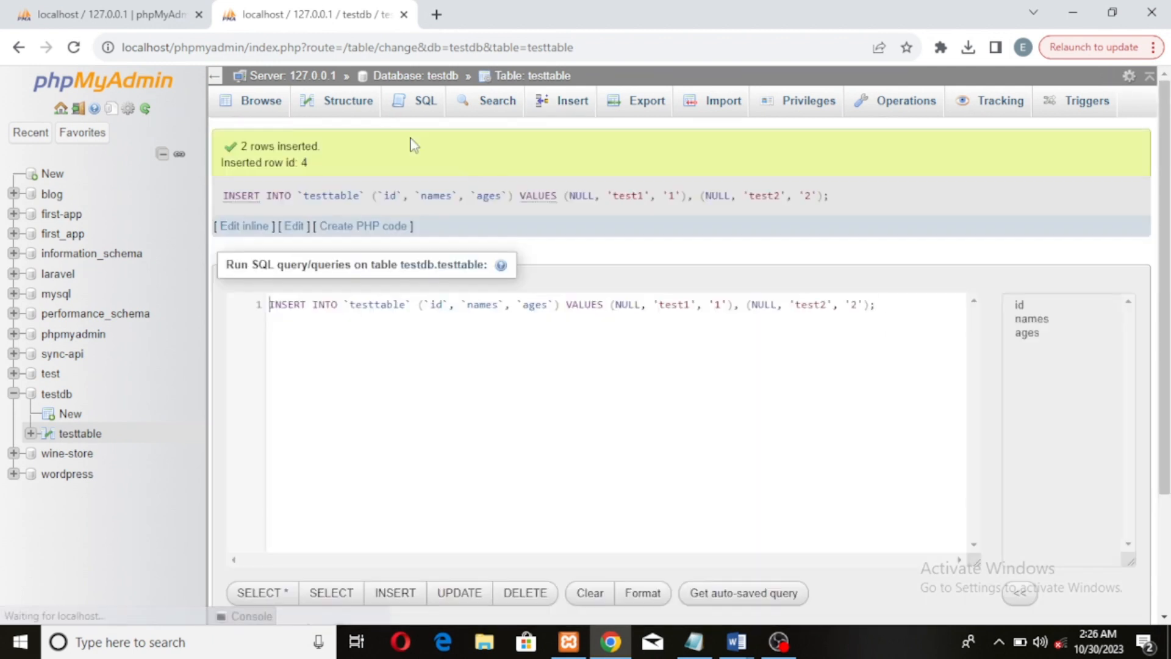
Compare the browsed rows' ids with the table's operations page settings
{"action": "left_click", "coordinate": [262, 101]}
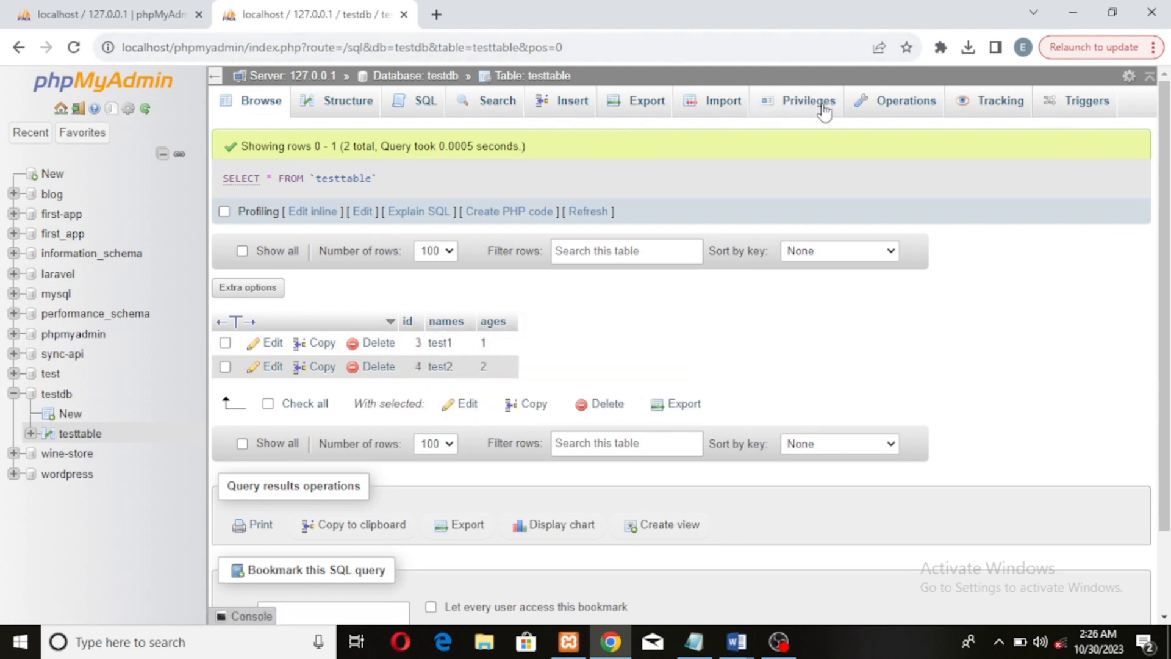
{"action": "left_click", "coordinate": [886, 111]}
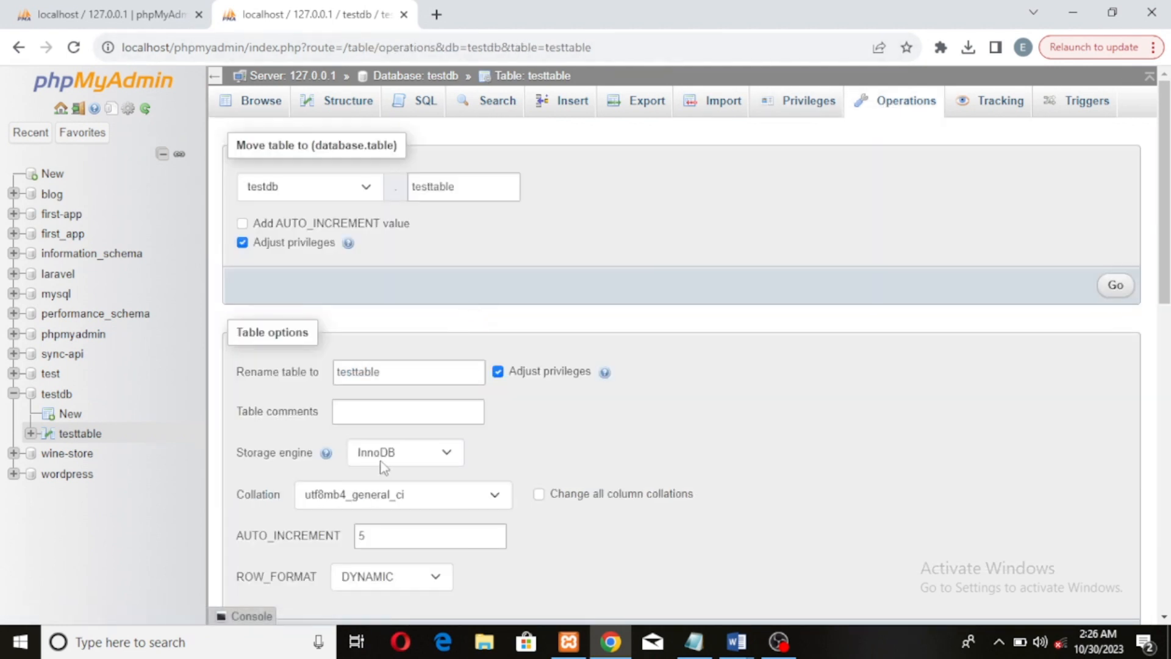
{"action": "scroll", "coordinate": [457, 464], "scroll_direction": "down", "scroll_amount": 10}
{"action": "scroll", "coordinate": [427, 455], "scroll_direction": "down", "scroll_amount": 4}
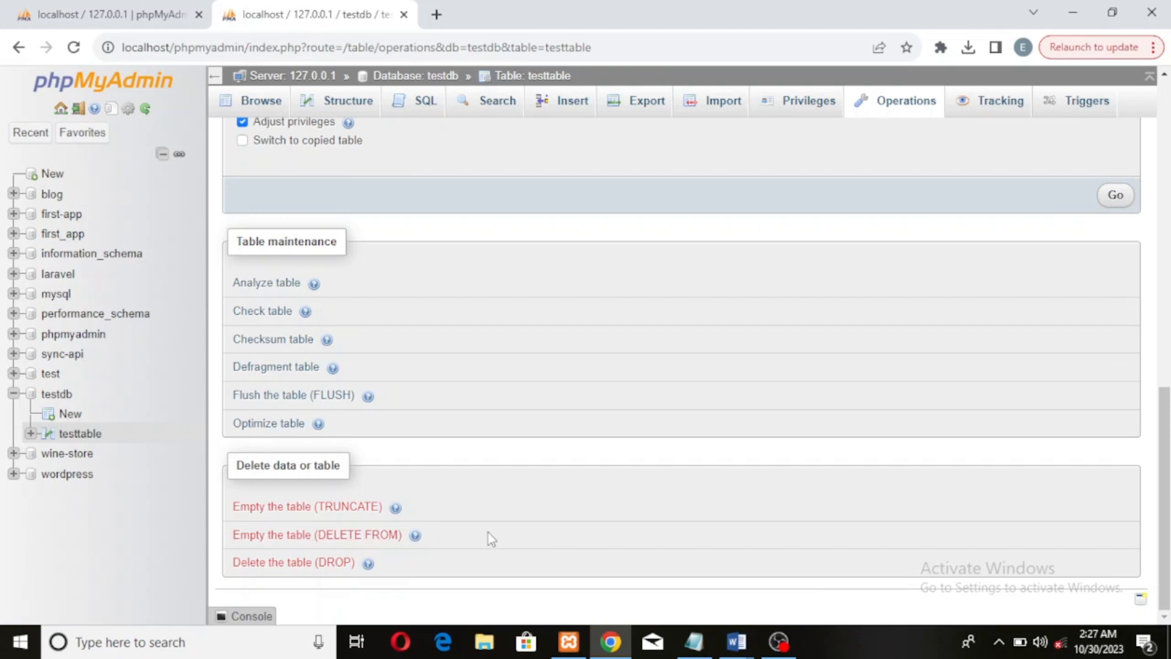
{"action": "left_click", "coordinate": [263, 99]}
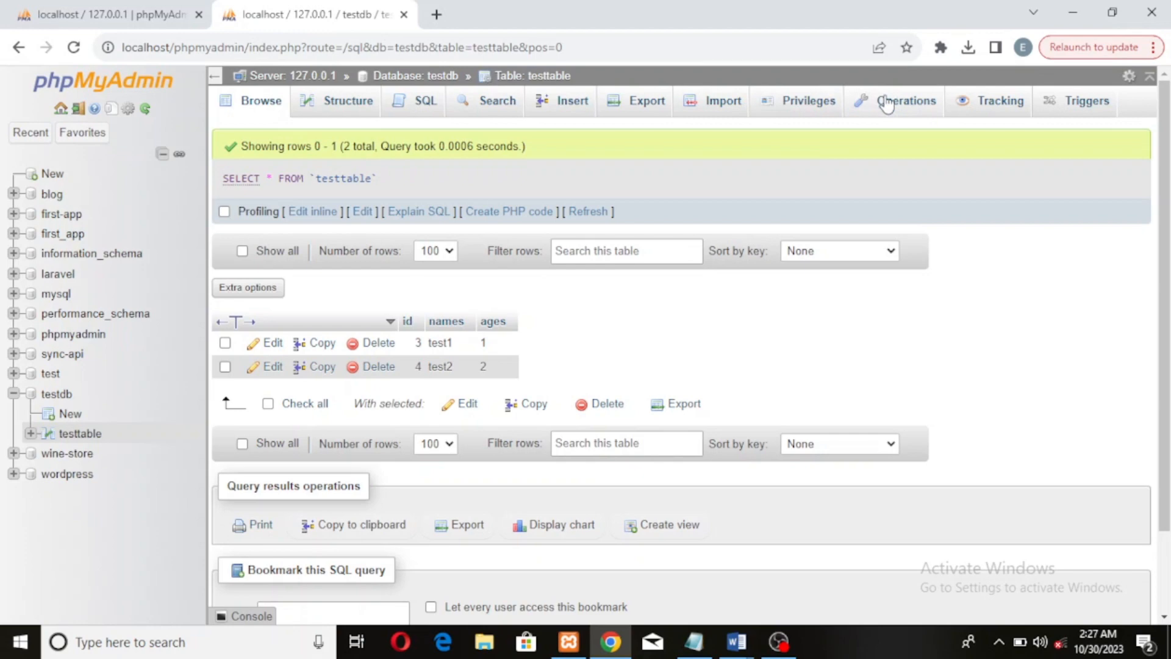
{"action": "left_click", "coordinate": [886, 105]}
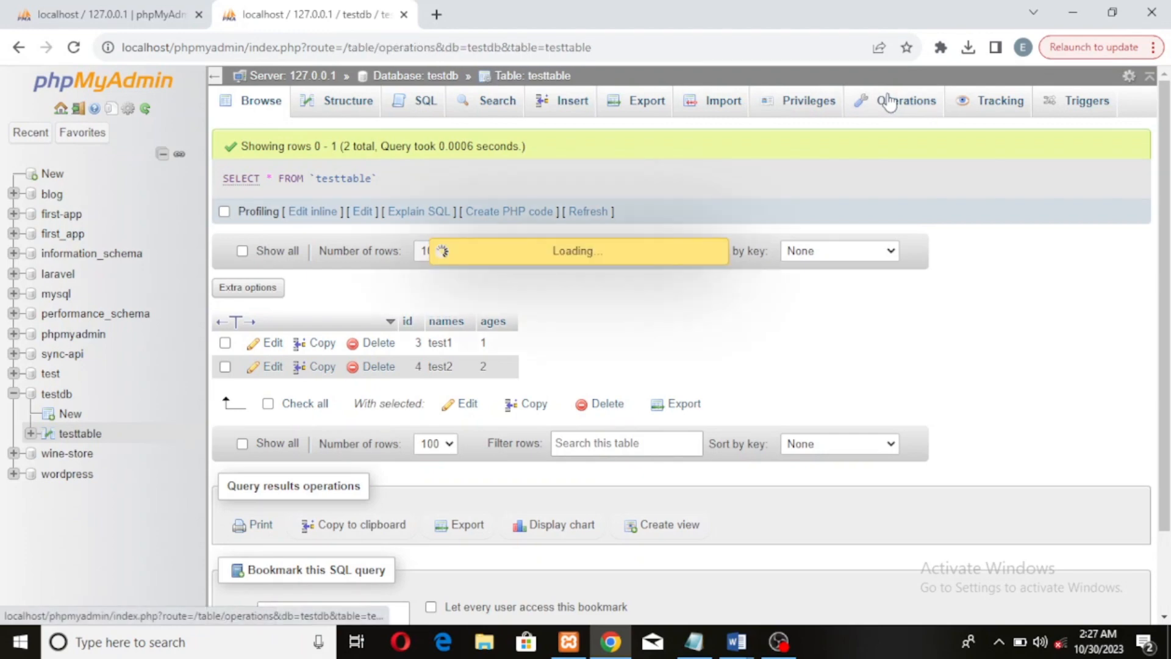
Delete testtable with DROP from the table's operations page and confirm
{"action": "scroll", "coordinate": [646, 305], "scroll_direction": "down", "scroll_amount": 8}
{"action": "scroll", "coordinate": [617, 324], "scroll_direction": "down", "scroll_amount": 4}
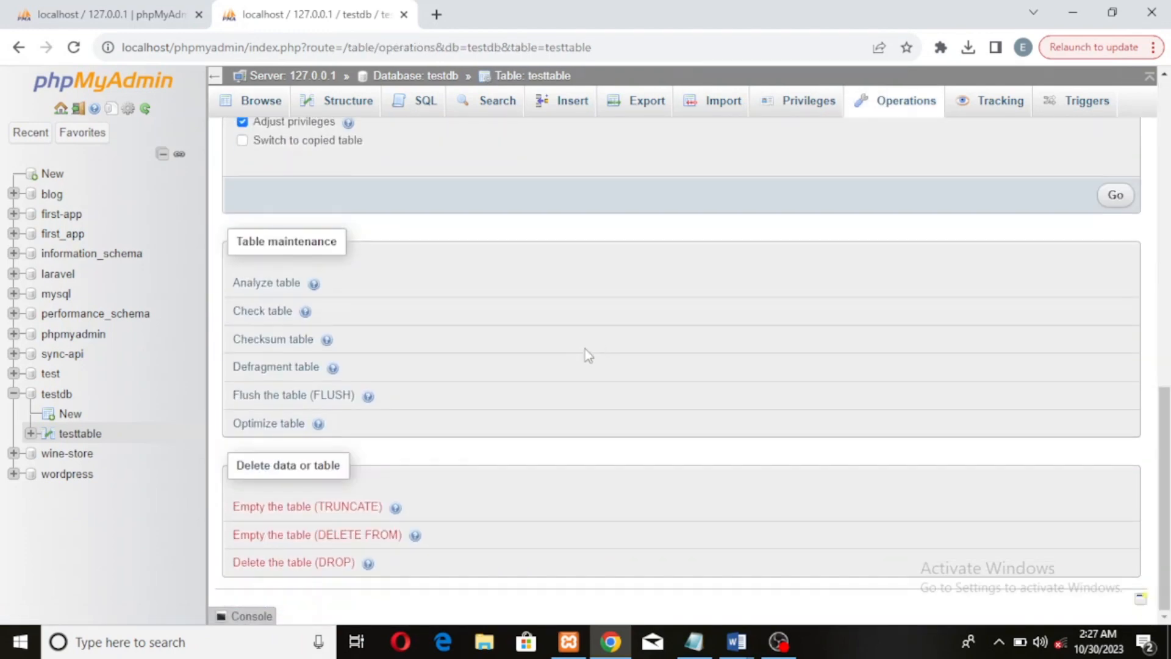
{"action": "left_click", "coordinate": [292, 563]}
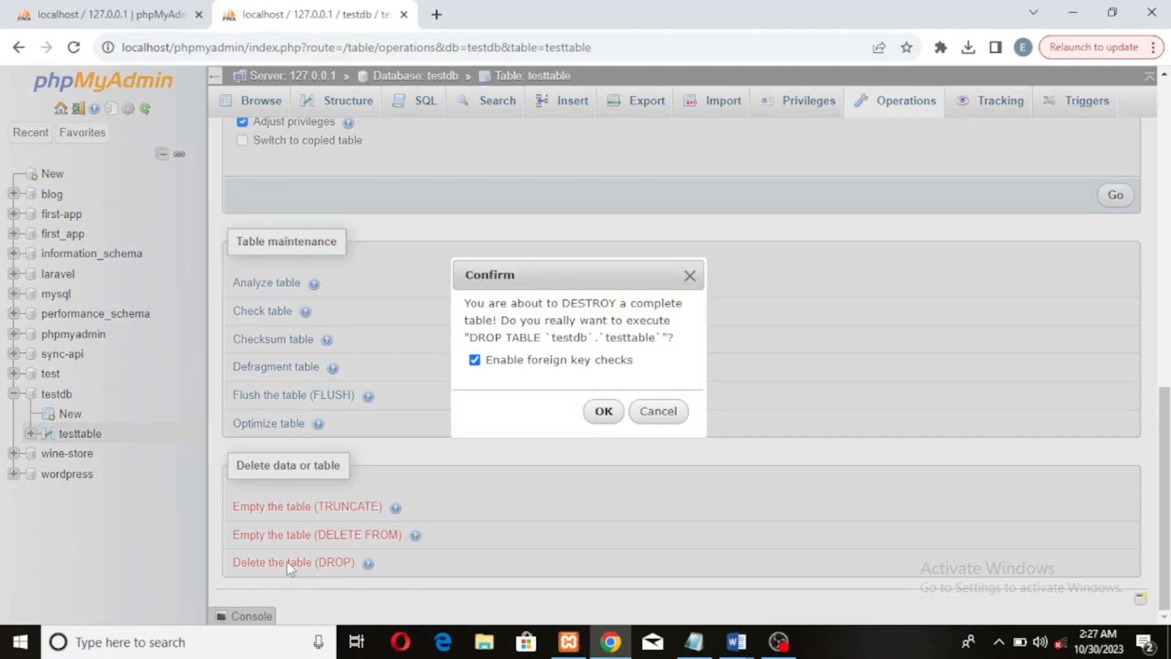
{"action": "left_click", "coordinate": [602, 410]}
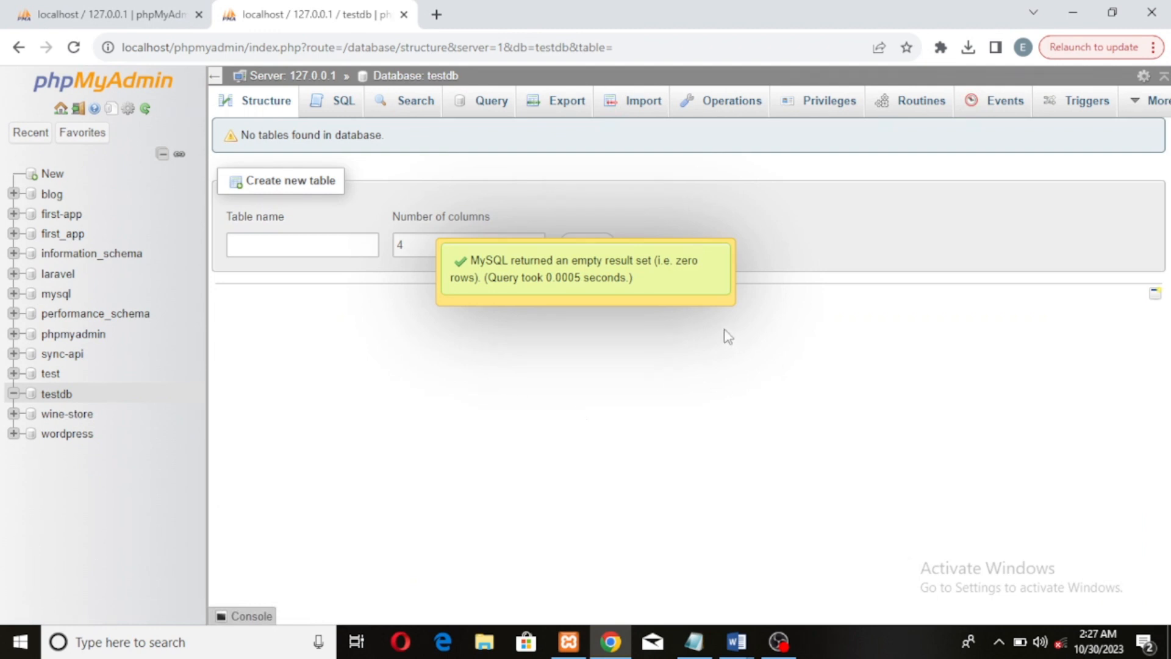
Drop the testdb database from its operations page and confirm
{"action": "left_click", "coordinate": [56, 395]}
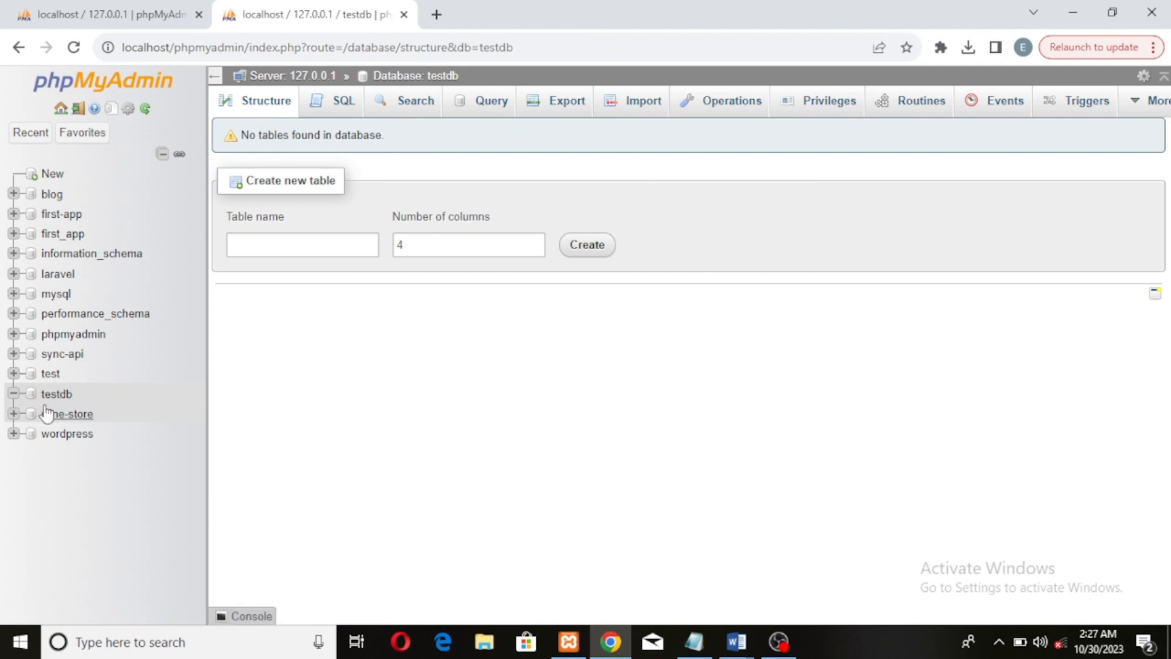
{"action": "left_click", "coordinate": [732, 103]}
{"action": "scroll", "coordinate": [565, 345], "scroll_direction": "down", "scroll_amount": 10}
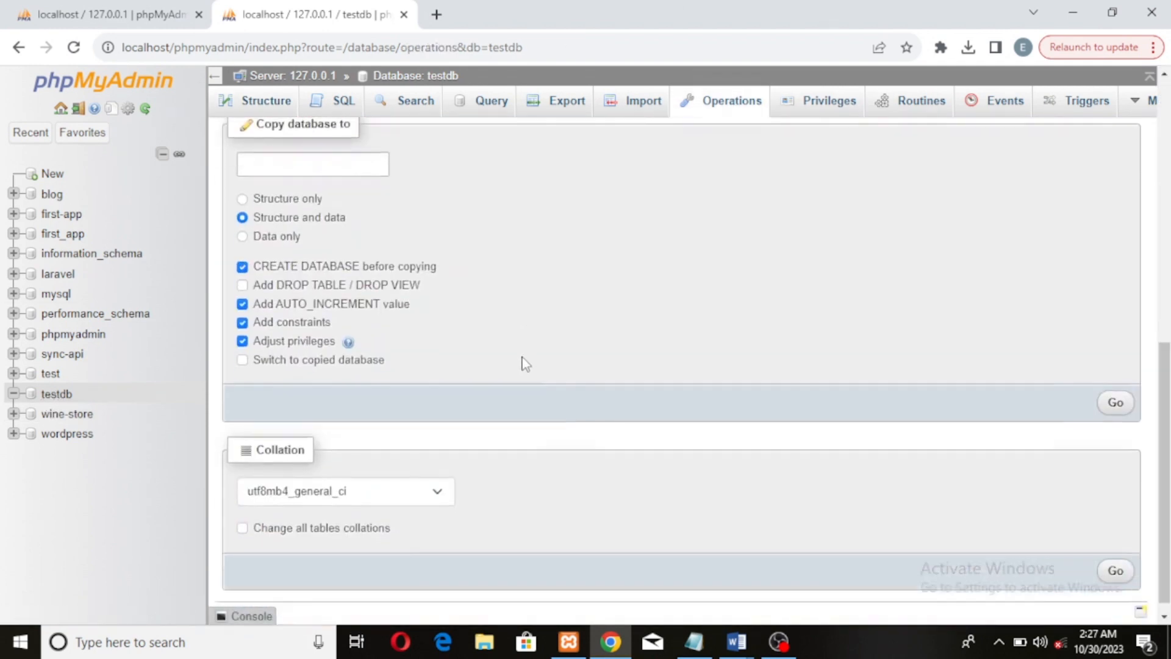
{"action": "scroll", "coordinate": [405, 403], "scroll_direction": "up", "scroll_amount": 6}
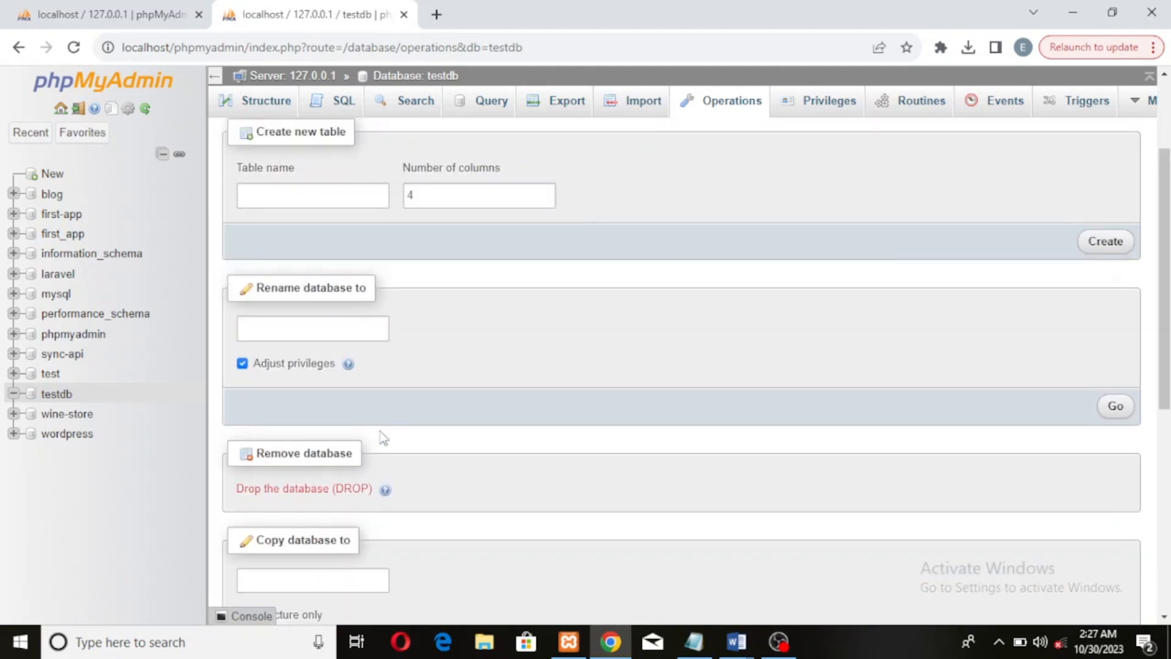
{"action": "left_click", "coordinate": [348, 488]}
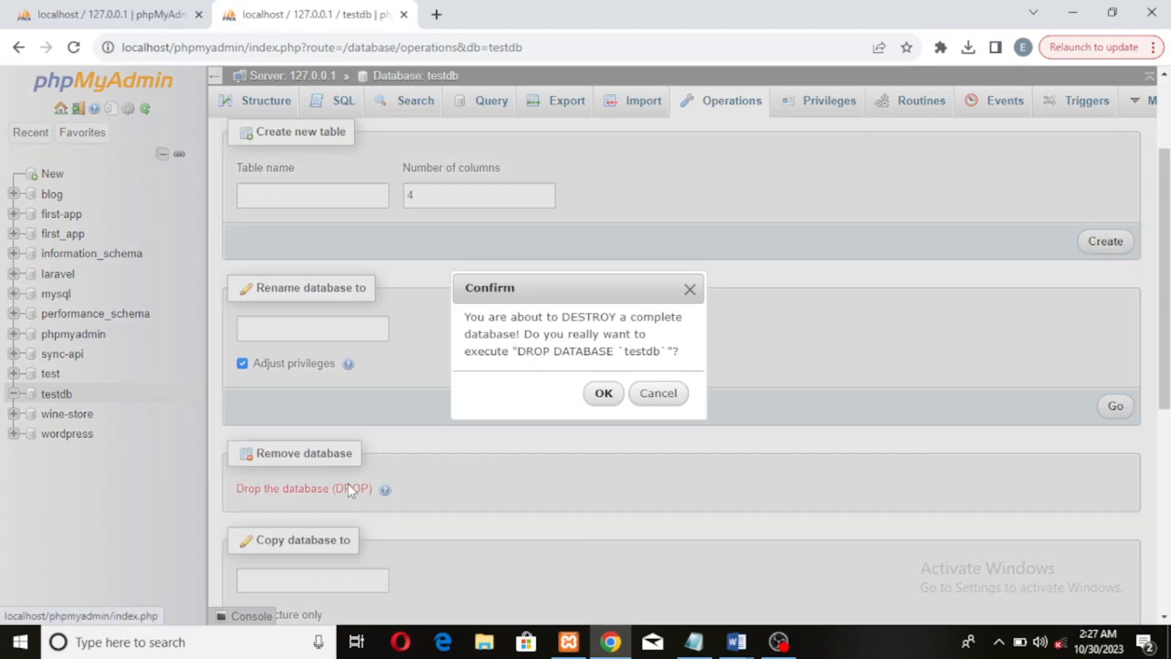
{"action": "left_click", "coordinate": [603, 394]}
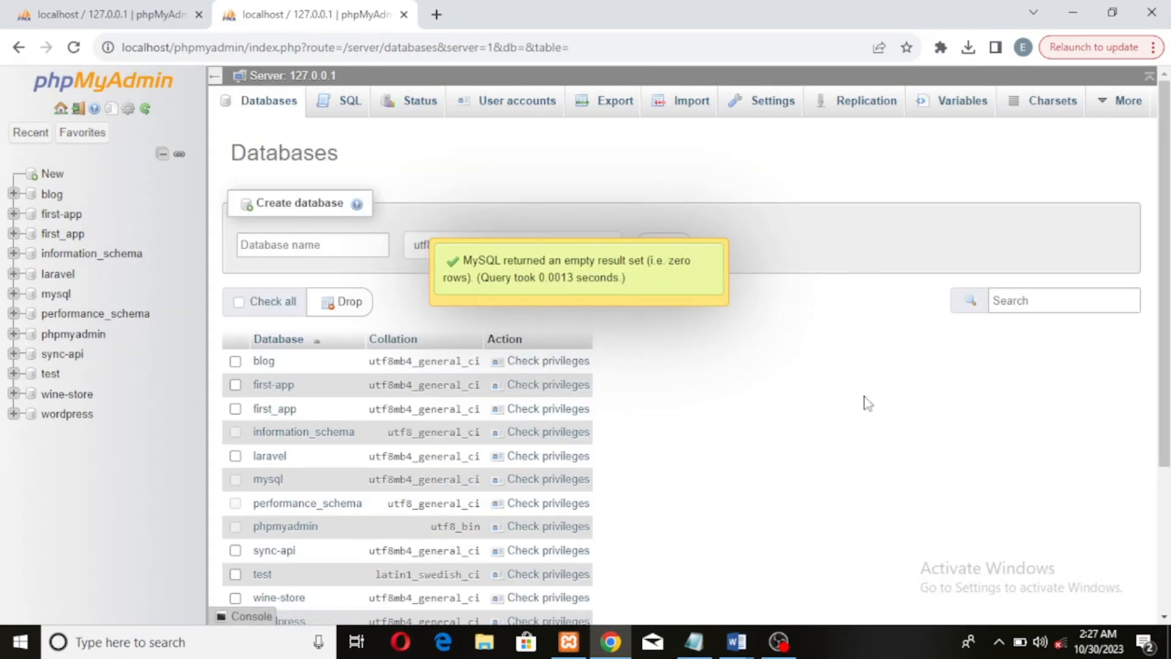